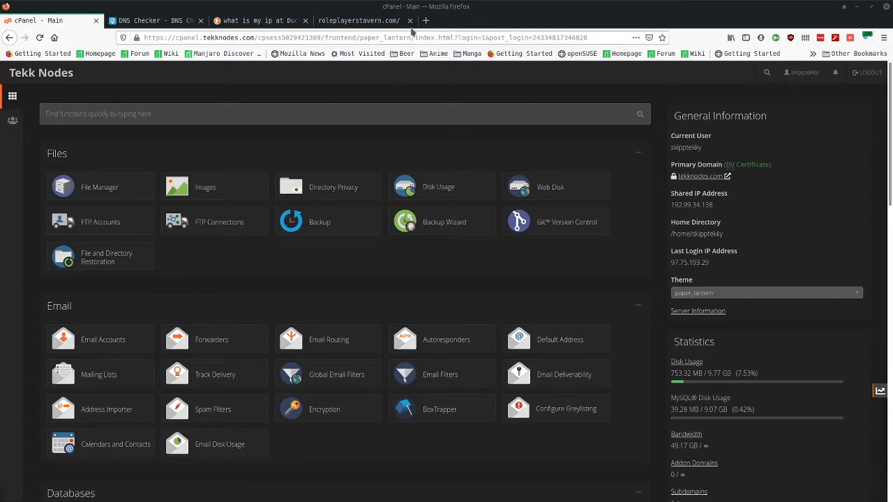
- Close the leftover roleplayerstavern.com, what-is-my-ip and DNS Checker tabs
left_click(410, 20)
left_click(306, 20)
left_click(201, 20)
- Load the namelessmc.com homepage in a new tab, skim it, then return to cPanel
left_click(111, 21)
type("name")
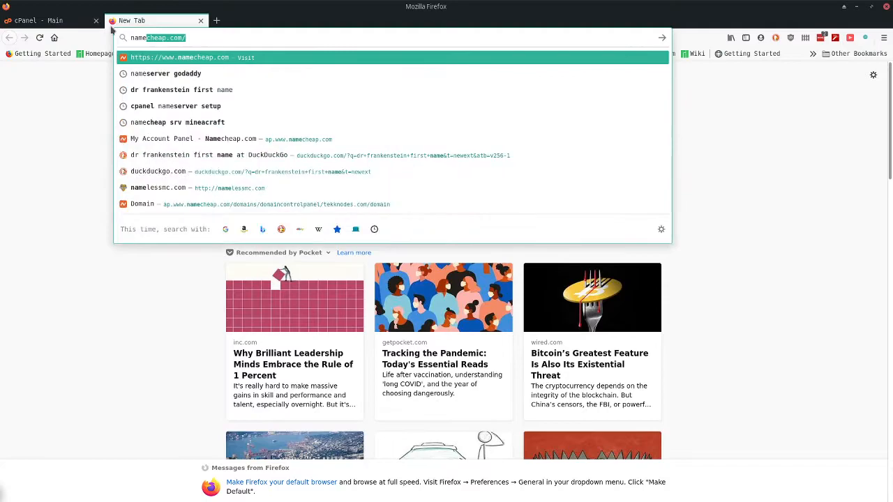
type("less")
key("Return")
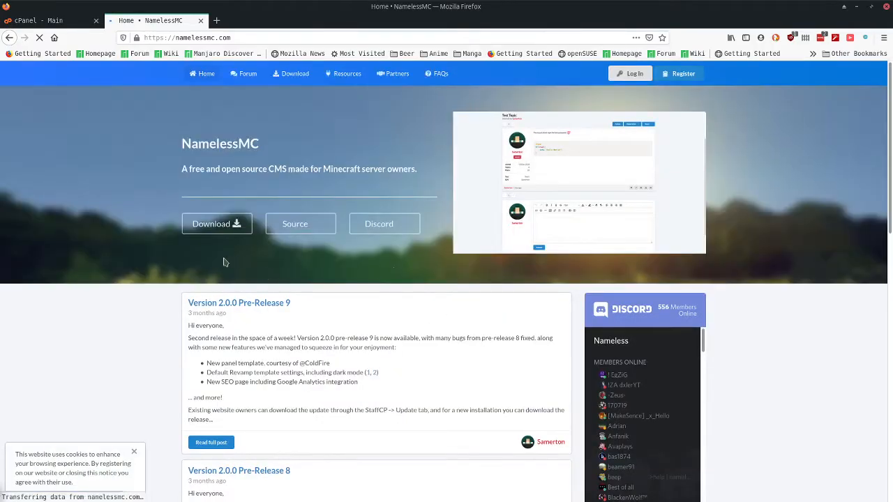
scroll(142, 323, "down", 6)
scroll(141, 324, "up", 3)
scroll(141, 323, "up", 5)
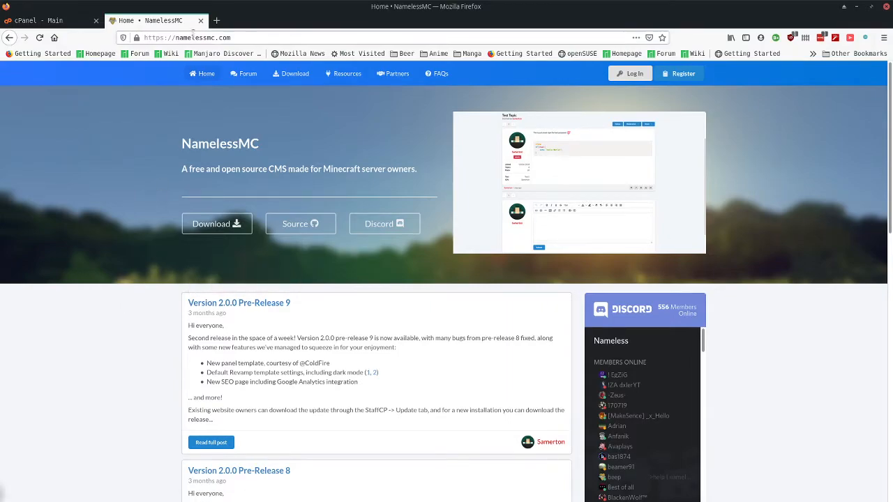
left_click(17, 21)
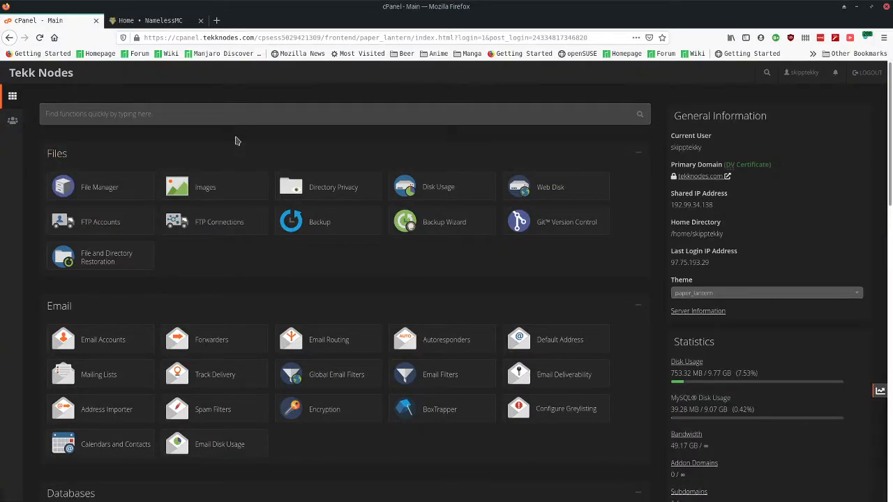
- Log out and log back in with the saved roleplayerstavern.com hosting account login
left_click(862, 74)
left_click(412, 187)
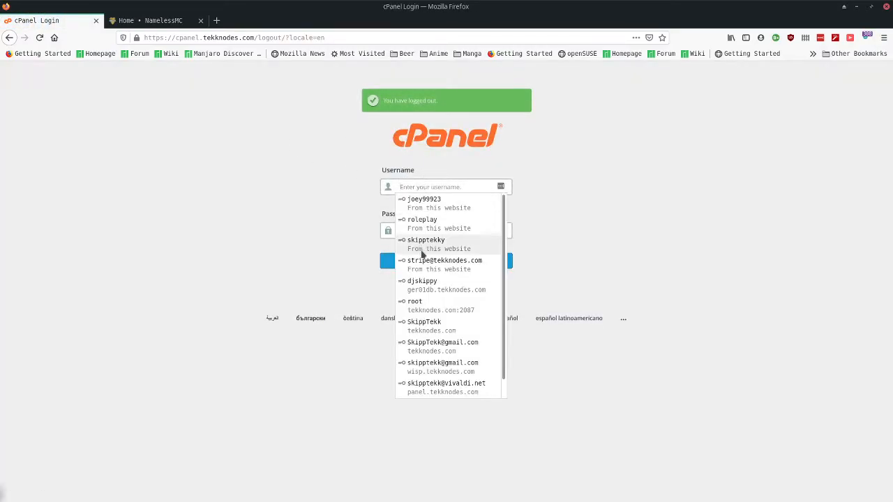
left_click(416, 220)
key("Return")
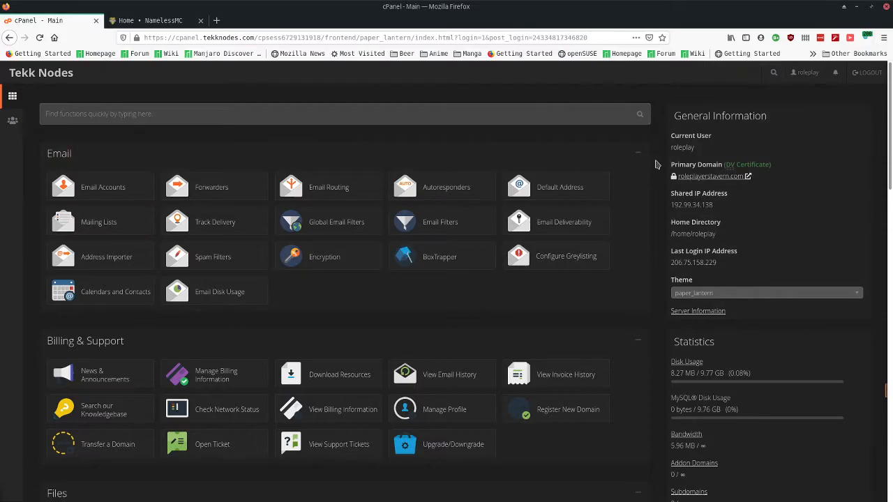
- Look over the new account's dashboard tools and focus the feature search box
double_click(655, 163)
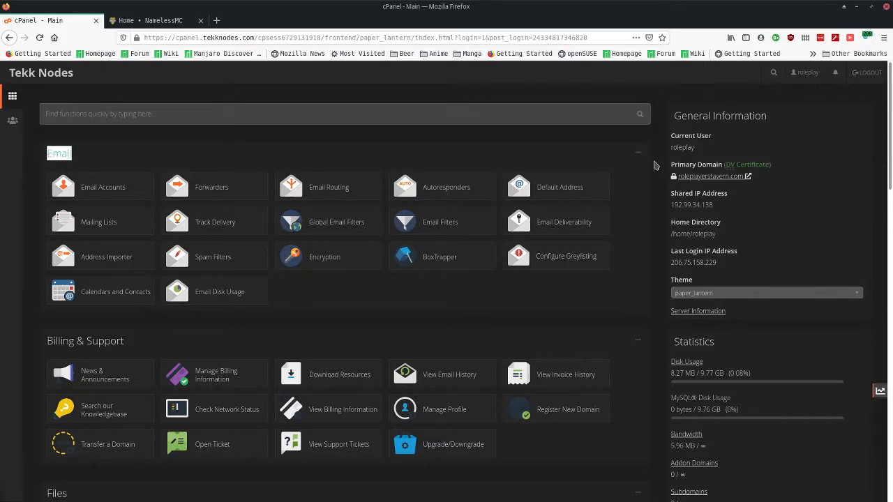
left_click(656, 165)
scroll(656, 166, "down", 4)
scroll(654, 166, "down", 5)
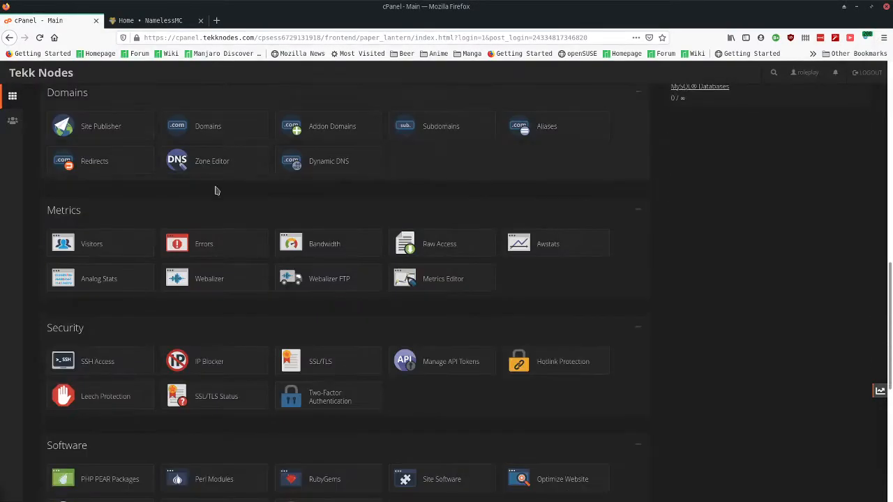
scroll(179, 212, "up", 2)
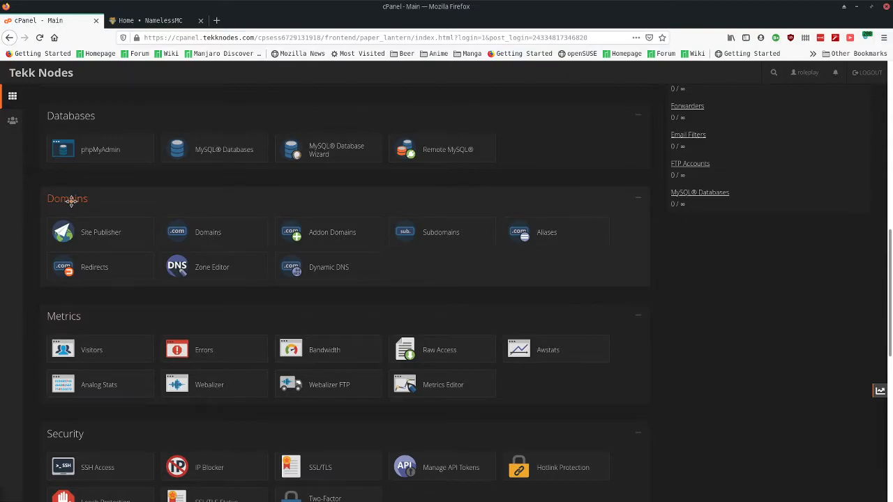
scroll(431, 238, "up", 7)
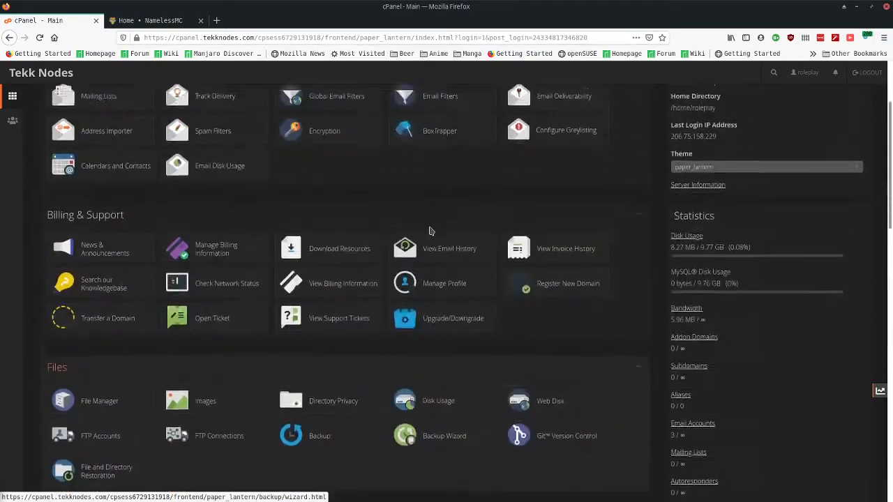
left_click(222, 113)
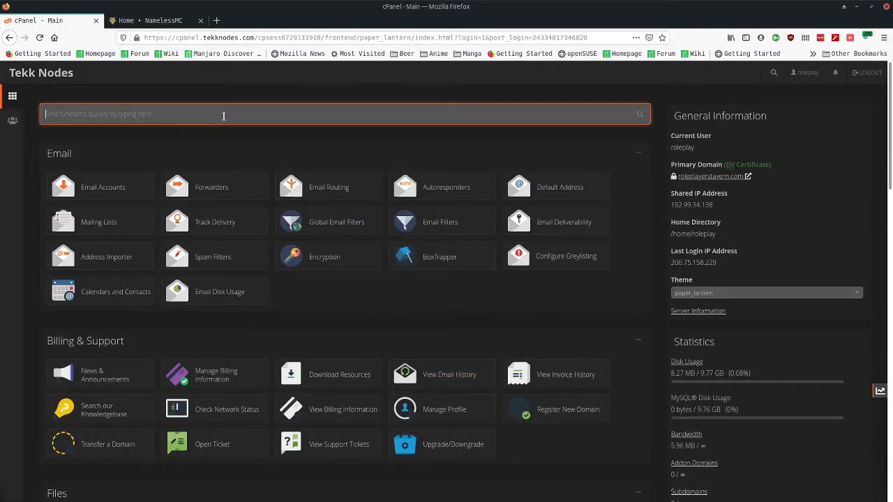
- Create subdomain 'forums' on roleplayerstavern.com with document root /public_html/forums, then copy its name
type("subdom")
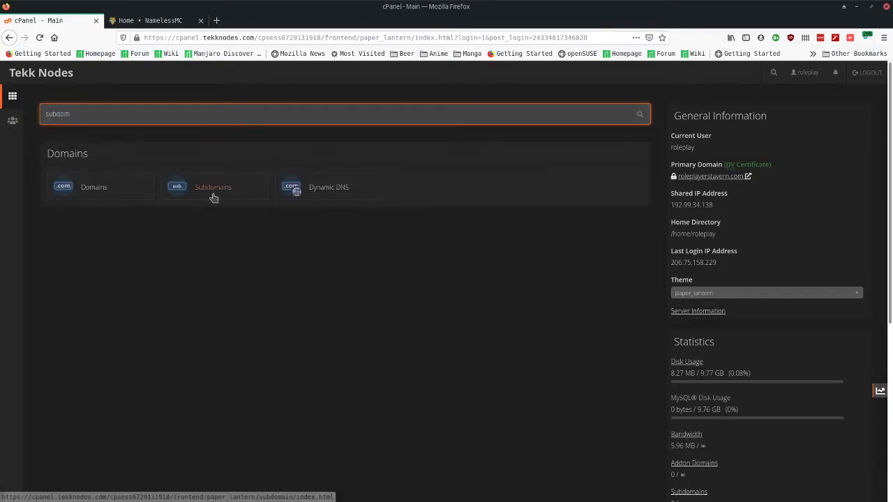
left_click(213, 195)
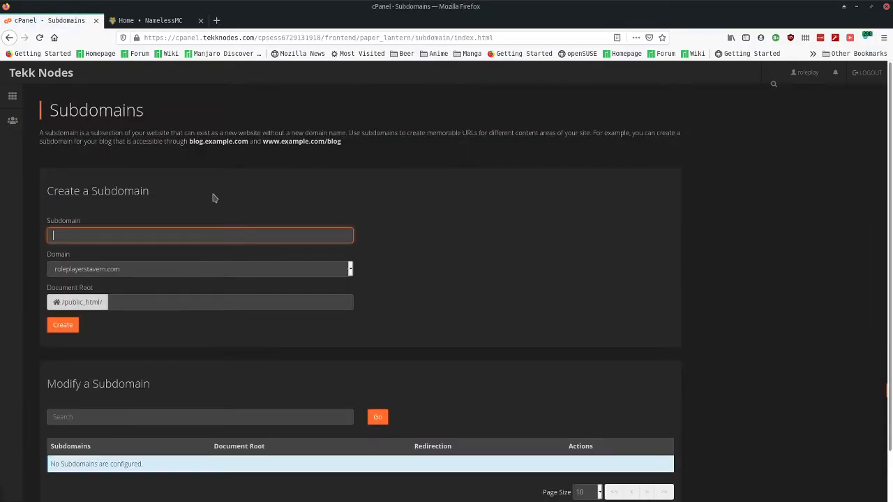
type("forums")
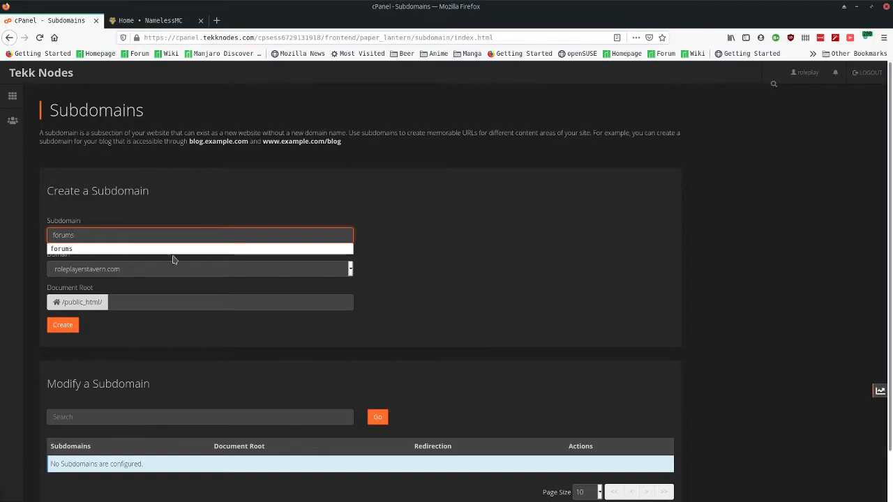
left_click(147, 288)
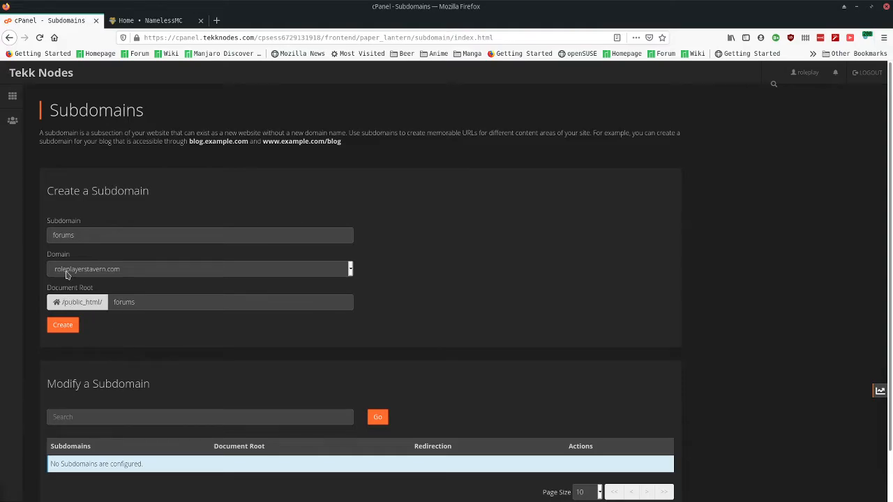
left_click(149, 274)
left_click(467, 254)
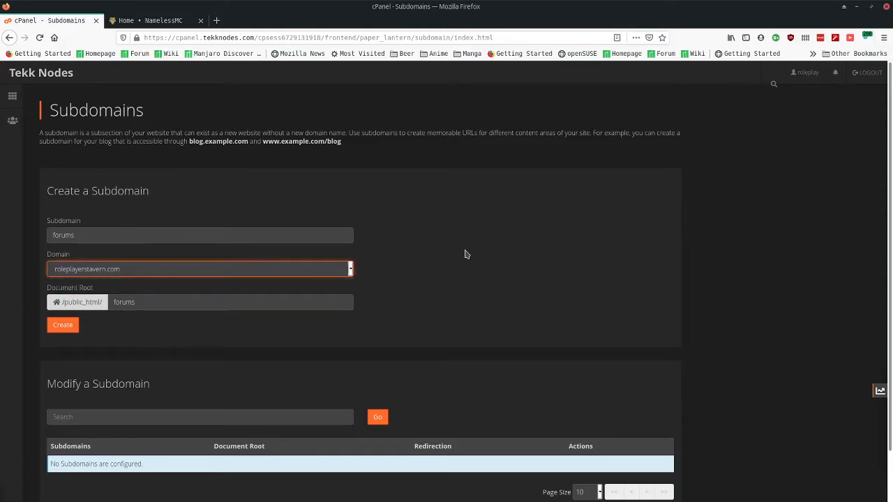
left_click(466, 254)
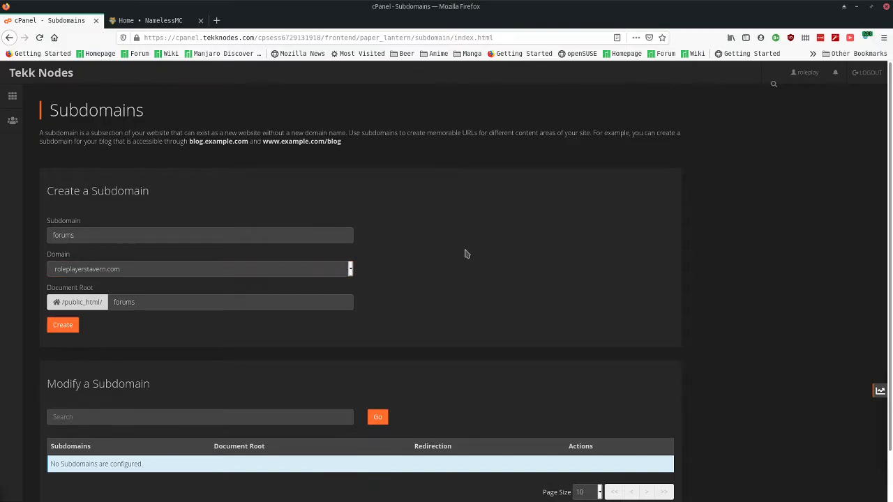
left_click_drag(66, 302, 105, 304)
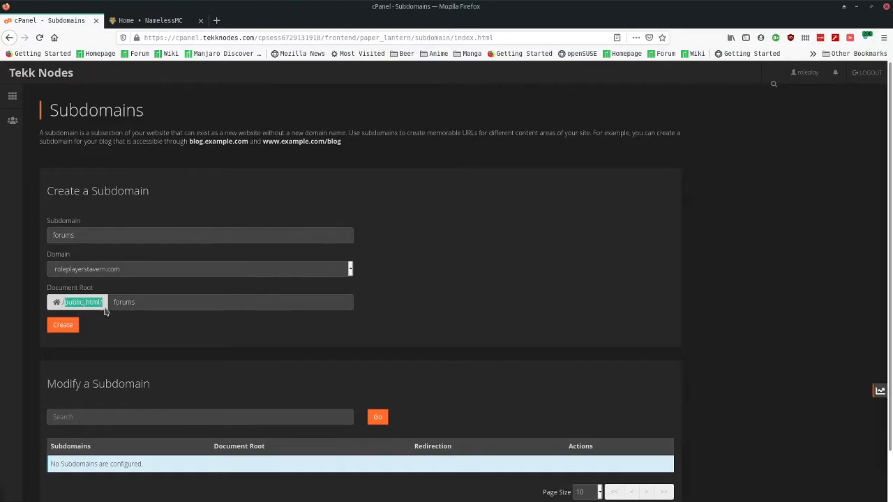
left_click(54, 331)
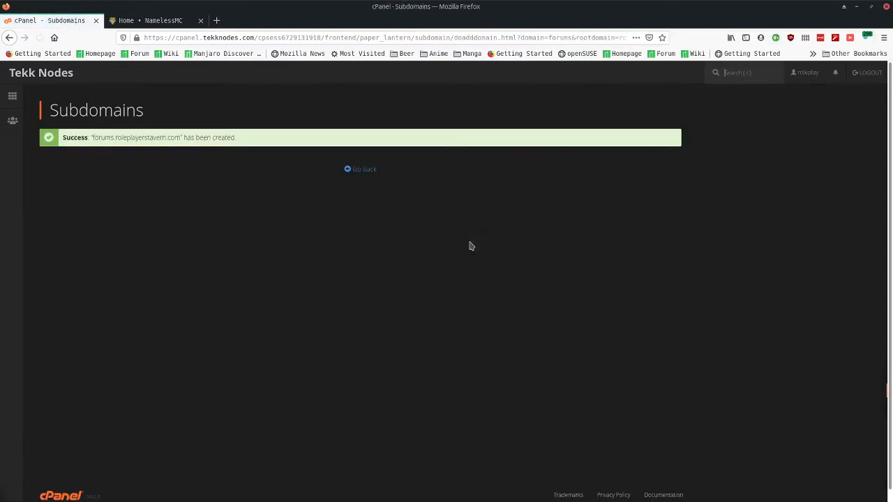
left_click_drag(91, 137, 180, 139)
key("ctrl+c")
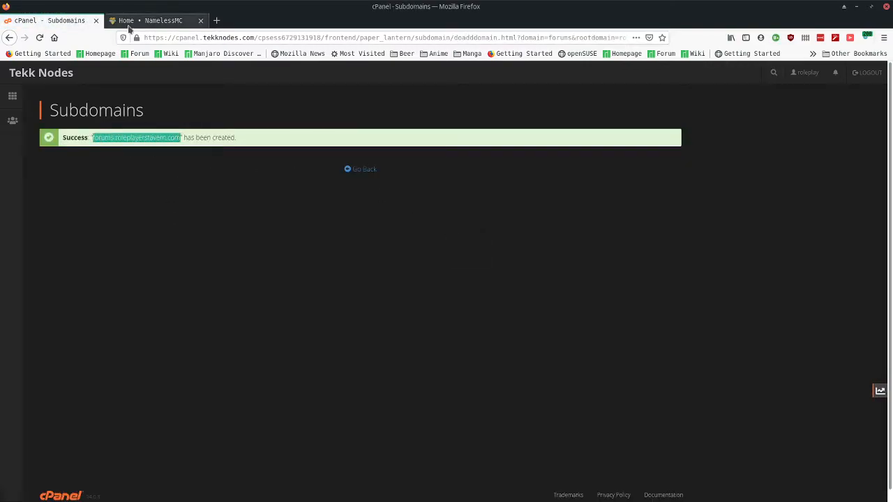
- Run a dnschecker.org A lookup for forums.roleplayerstavern.com and confirm it resolves to 192.99.34.138
left_click(215, 21)
type("dnschecker.org/")
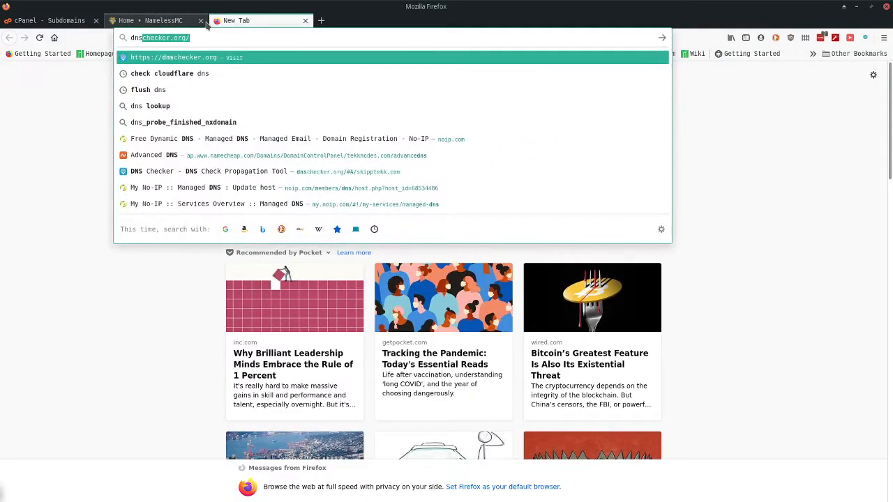
key("Return")
left_click(159, 156)
key("ctrl+v")
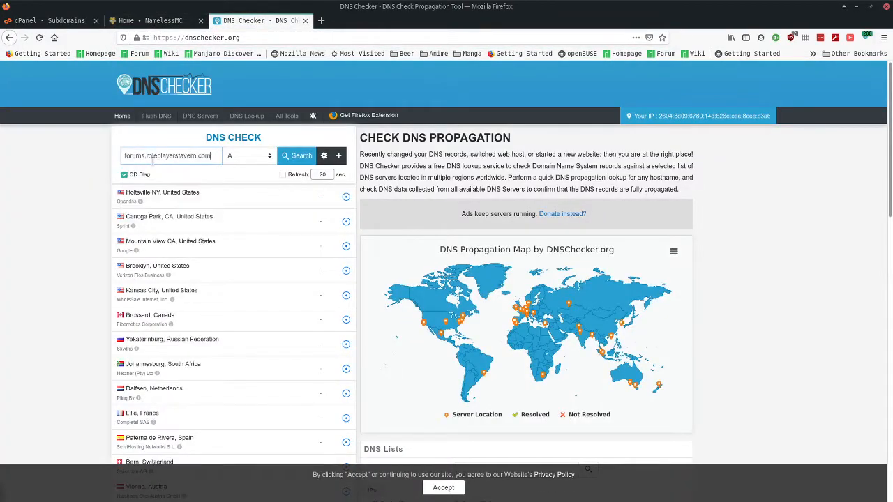
key("Return")
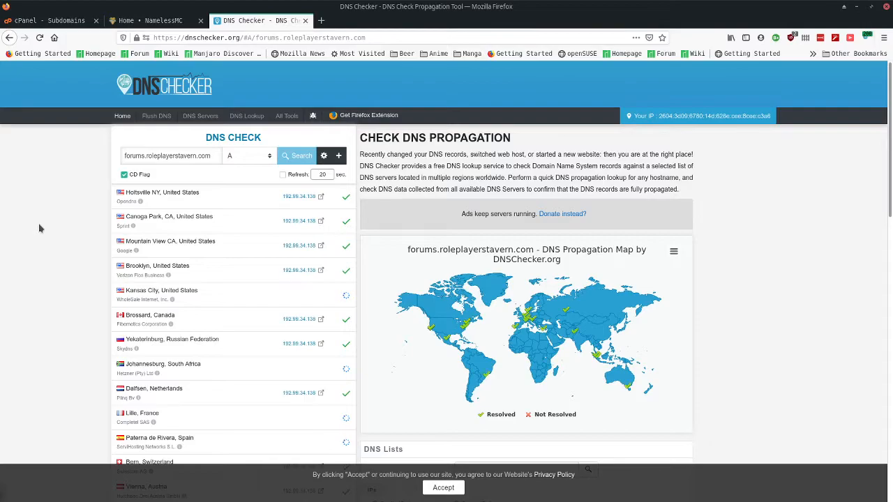
scroll(40, 228, "down", 5)
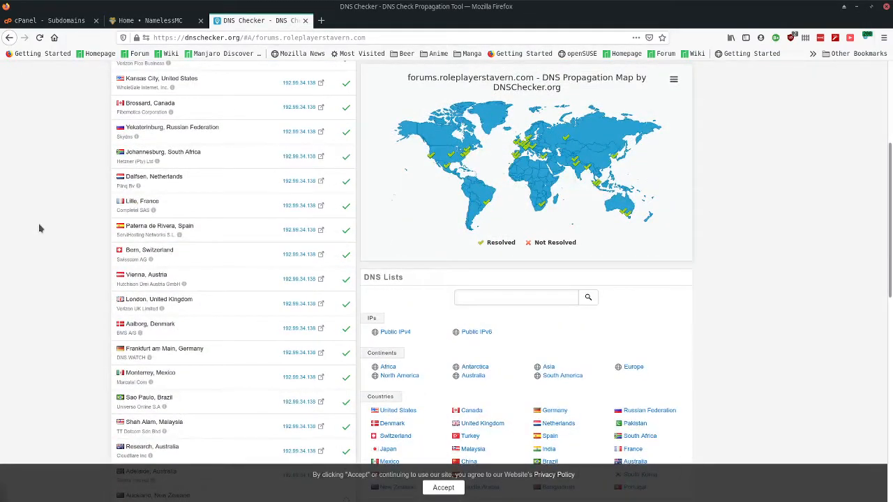
scroll(40, 228, "up", 5)
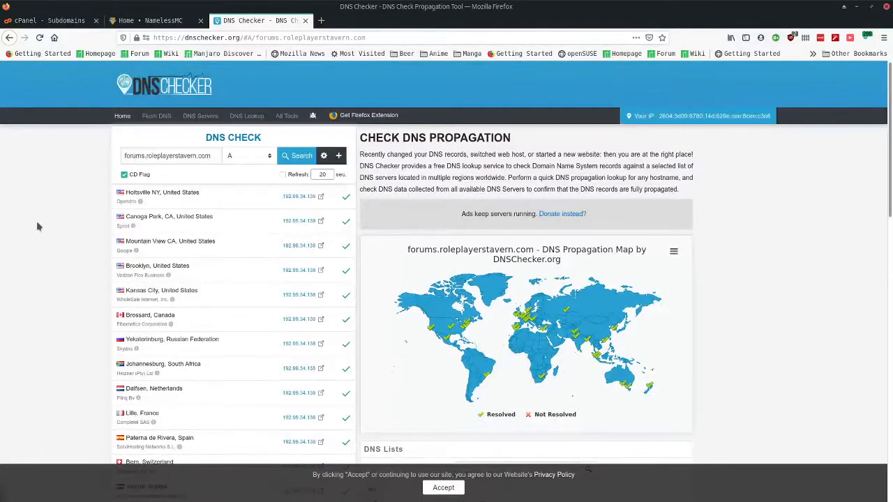
left_click(54, 21)
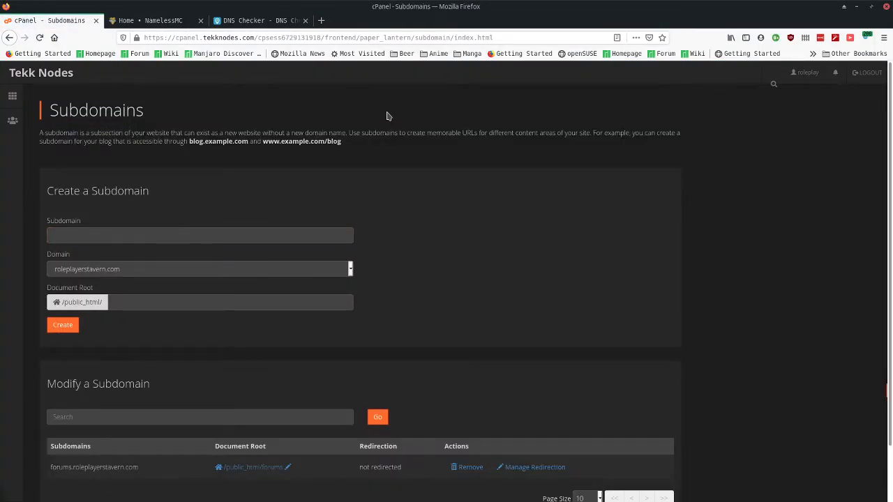
- Load forums.roleplayerstavern.com in a new tab, showing its default Index of / listing
scroll(459, 193, "down", 2)
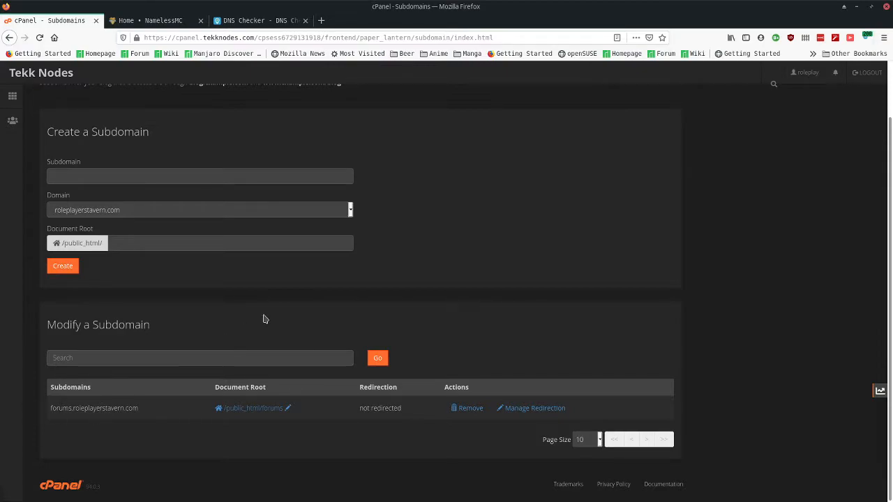
scroll(264, 319, "up", 2)
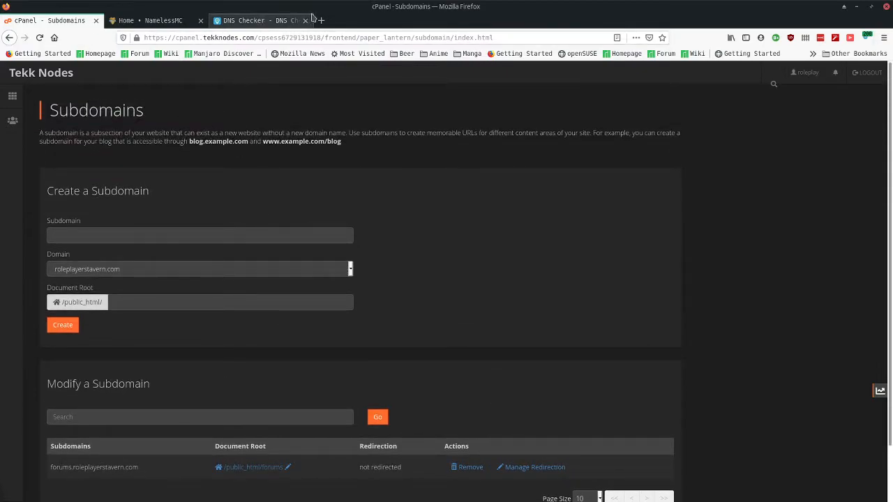
left_click(321, 20)
key("ctrl+v")
key("Return")
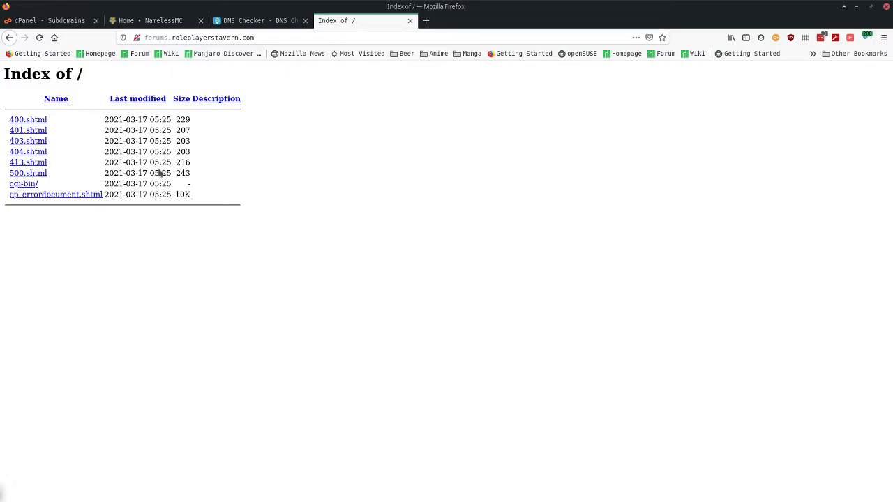
left_click(58, 21)
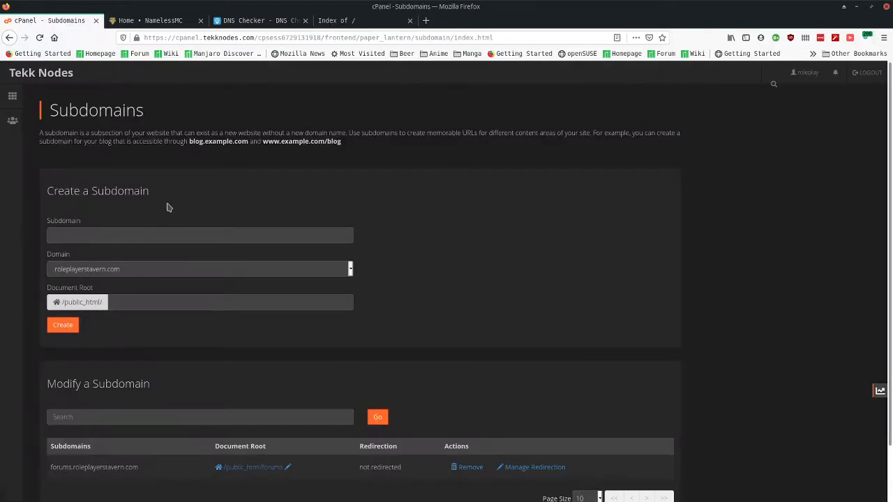
scroll(355, 154, "down", 2)
- Go from the NamelessMC download page to the v2.0.0-pr9 pre-release page on GitHub
left_click(146, 21)
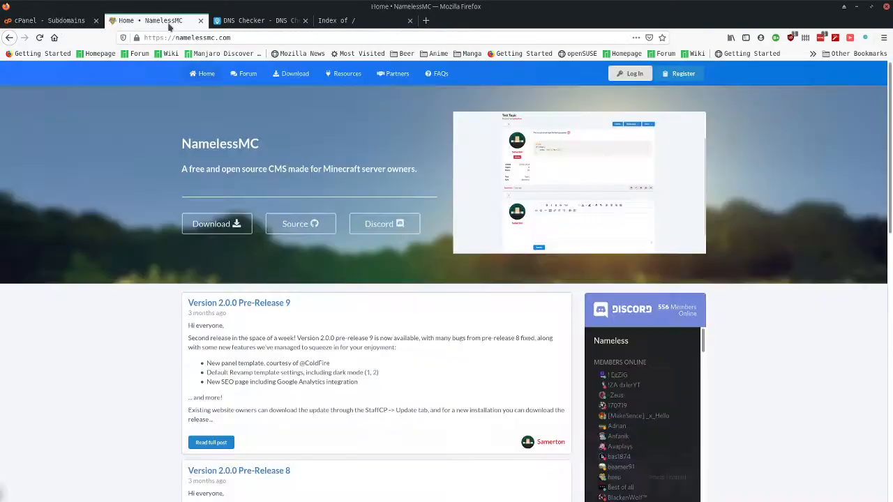
left_click(215, 231)
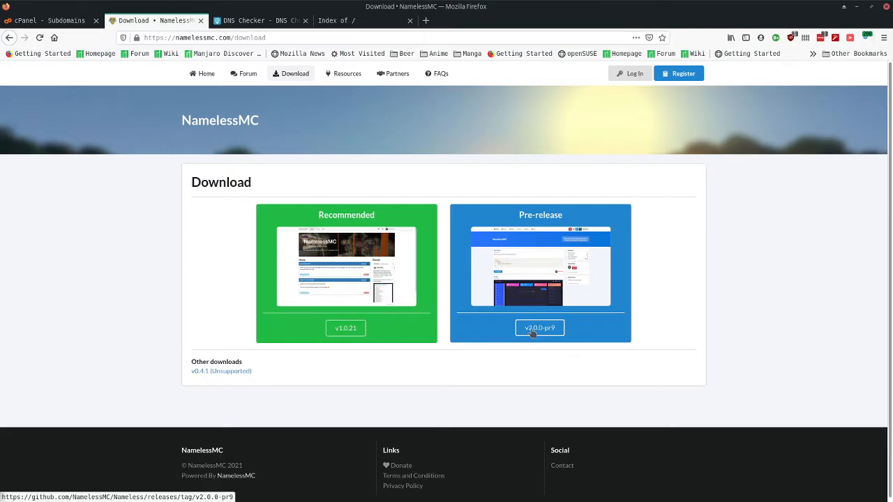
left_click(553, 332)
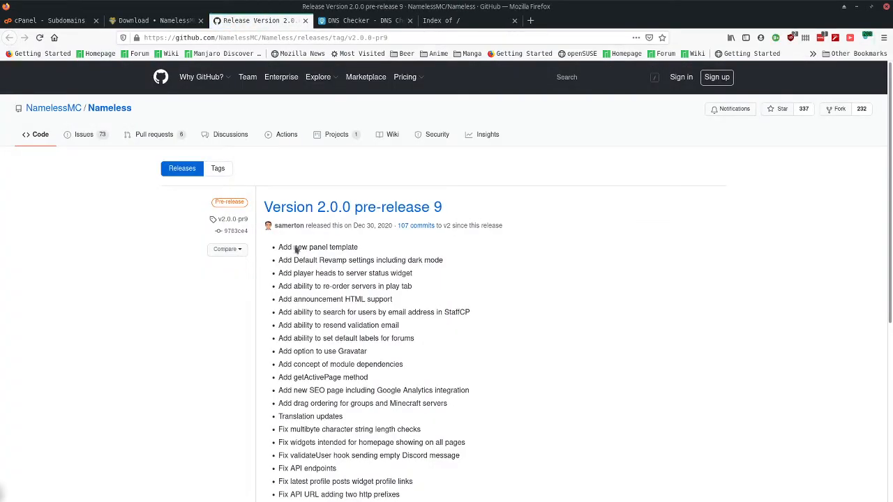
left_click_drag(215, 202, 246, 206)
left_click(326, 312)
scroll(326, 273, "down", 5)
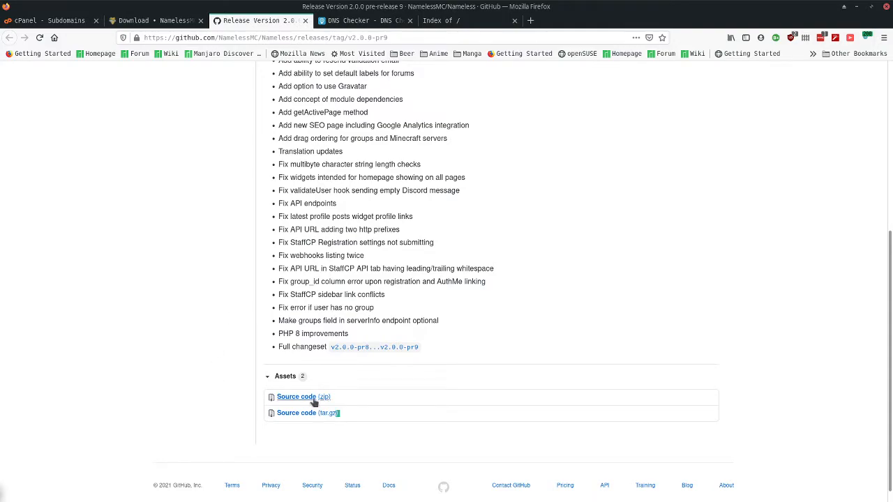
- Save the release's Source code (zip) to disk
left_click(296, 397)
left_click(367, 244)
left_click(551, 292)
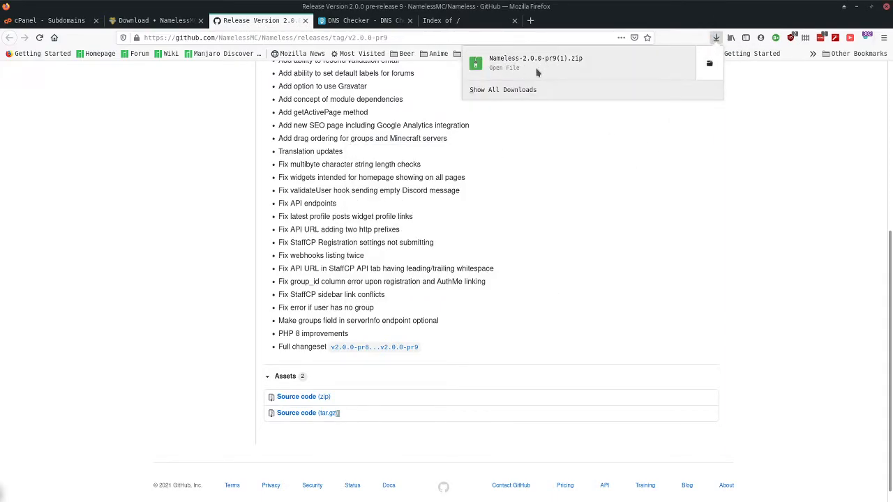
left_click(303, 178)
- Return to the cPanel main dashboard and note the shared IP 192.99.34.138
left_click(60, 20)
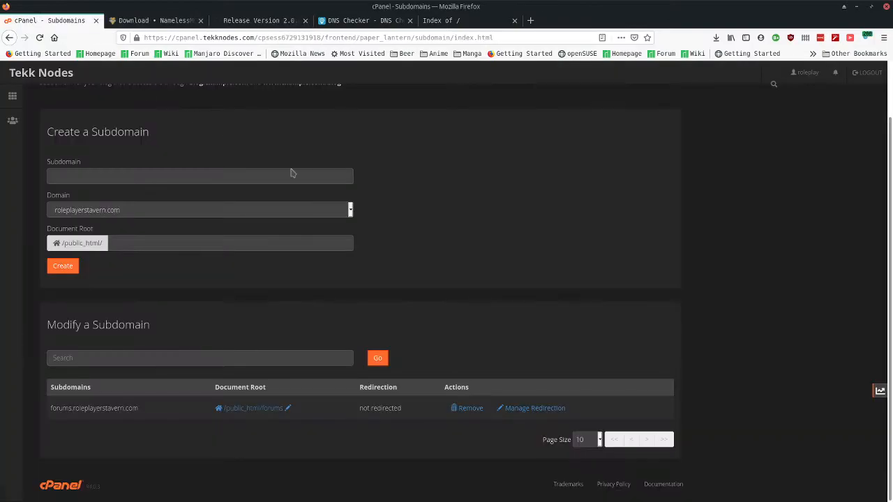
scroll(436, 241, "up", 2)
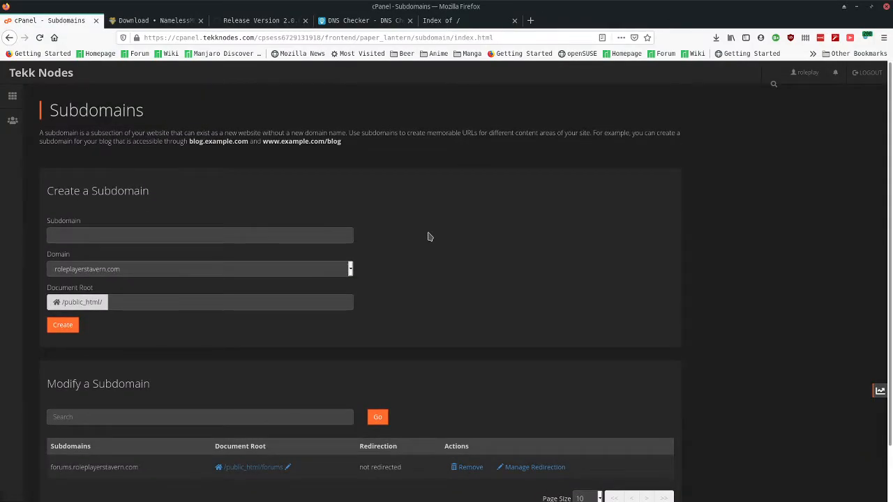
left_click(38, 74)
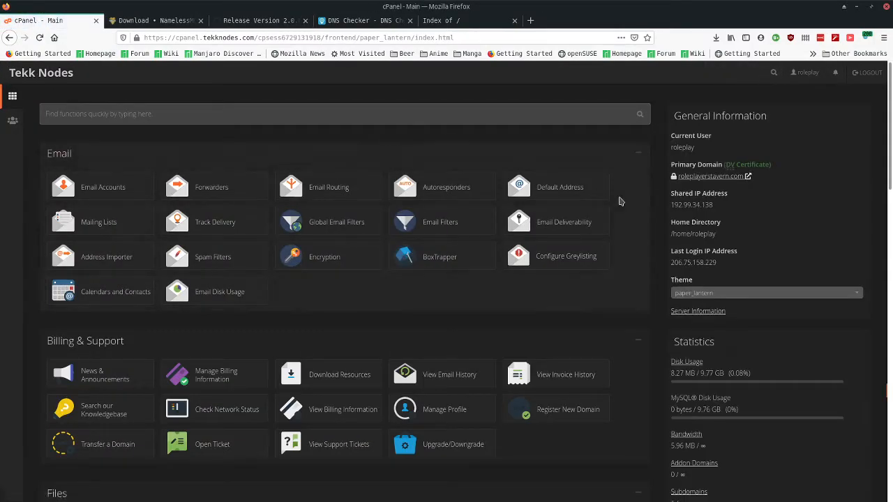
left_click_drag(675, 195, 735, 196)
left_click(720, 201)
- Bring FileZilla onscreen and copy cPanel's shared IP address and current username
left_click_drag(379, 0, 449, 71)
double_click(448, 69)
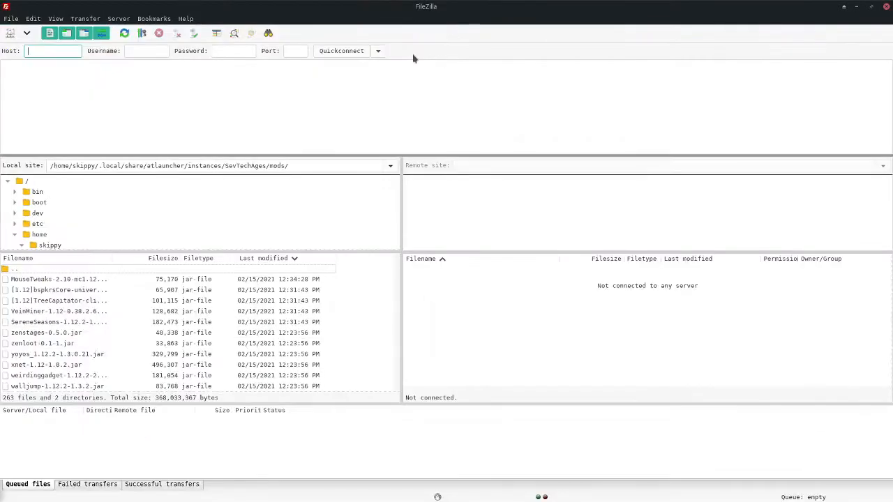
left_click_drag(415, 10, 419, 0)
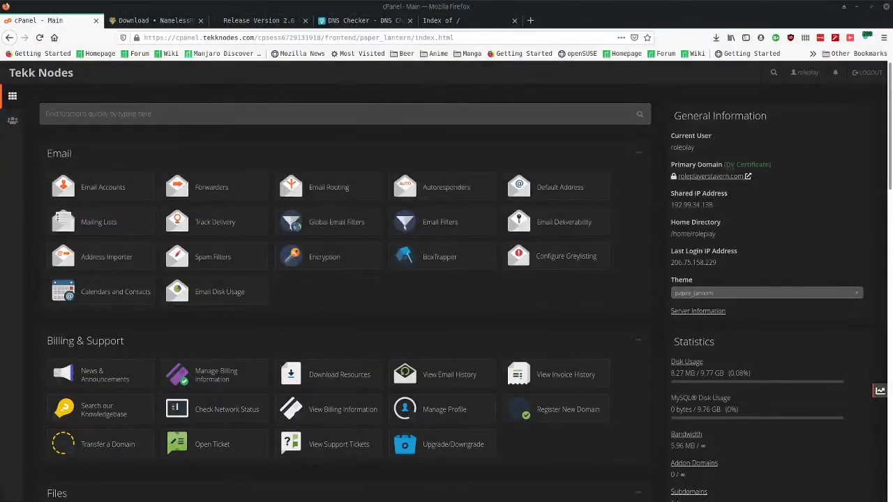
left_click_drag(712, 205, 669, 210)
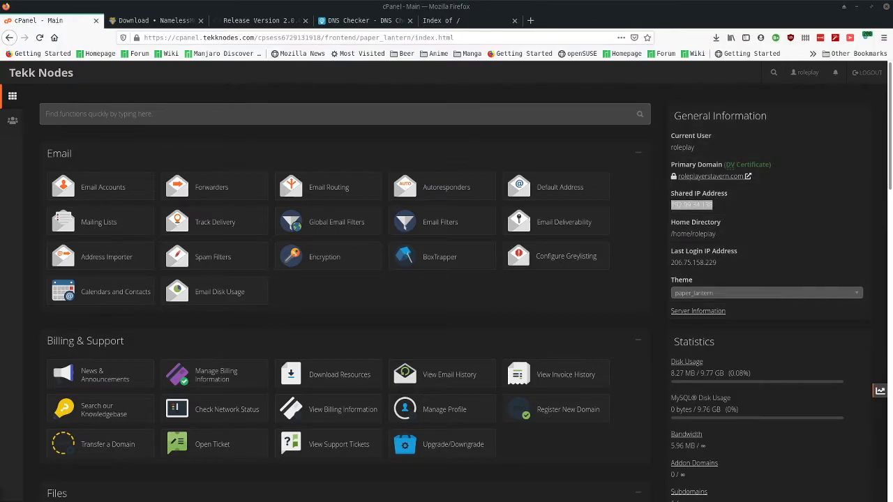
left_click_drag(697, 146, 671, 155)
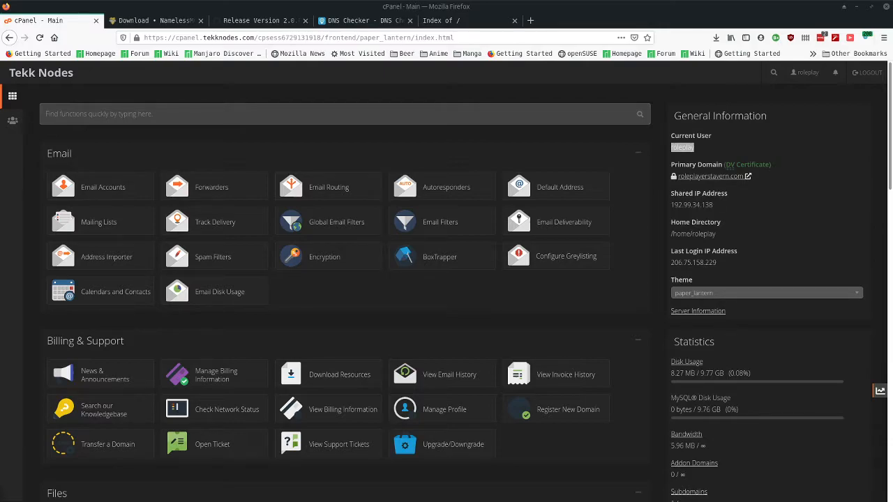
- Quickconnect FileZilla to 192.99.34.138 on port 21 with the cPanel username and password
left_click_drag(365, 1, 388, 54)
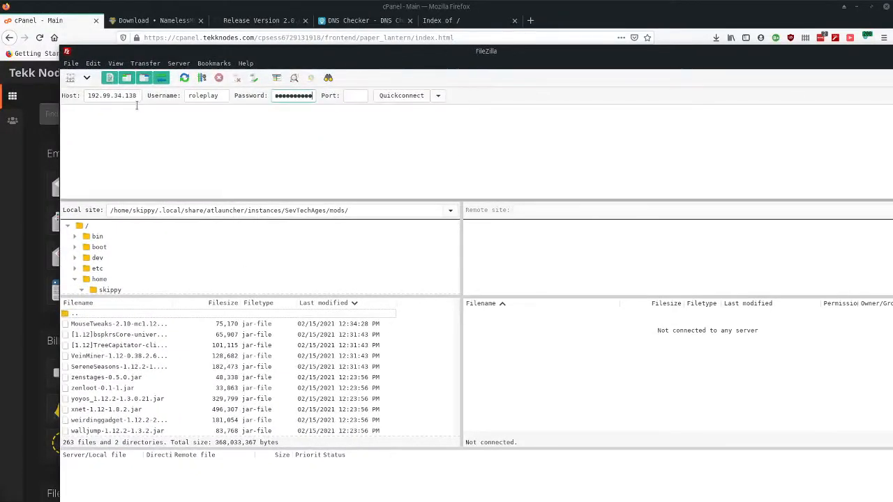
left_click_drag(87, 95, 136, 95)
left_click_drag(339, 49, 792, 215)
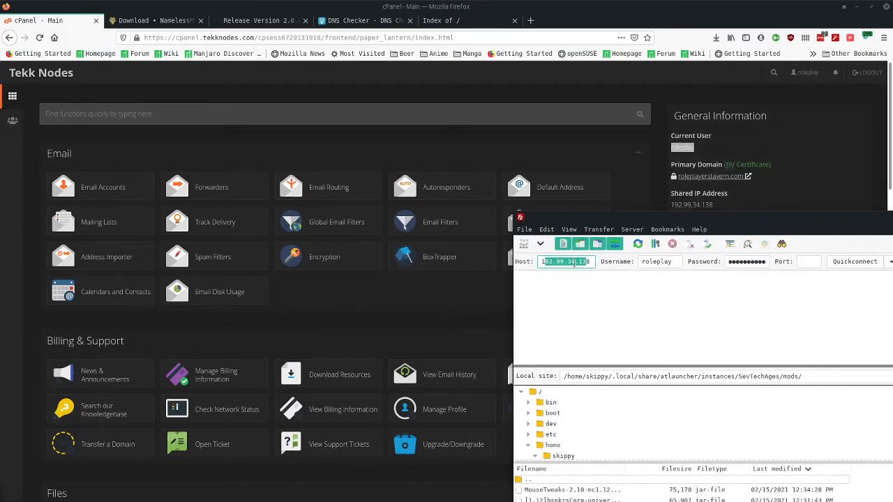
left_click_drag(555, 262, 582, 263)
double_click(657, 262)
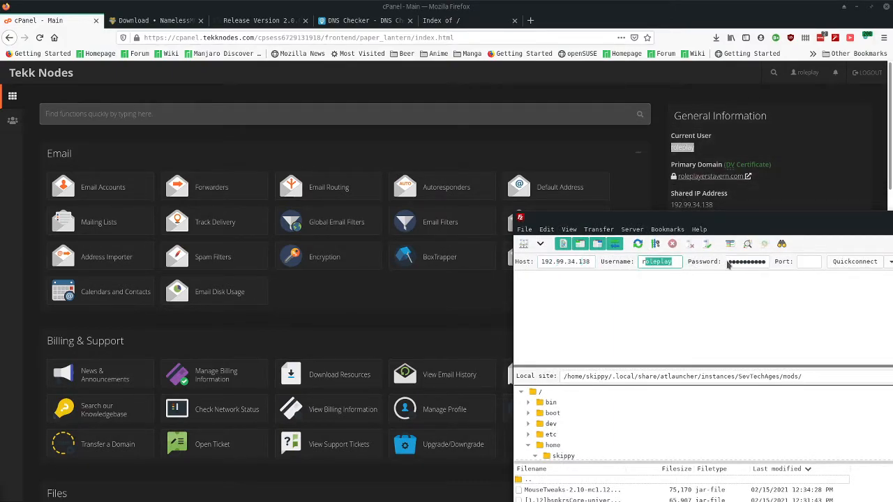
left_click_drag(735, 262, 762, 260)
left_click_drag(762, 221, 469, 204)
left_click(516, 246)
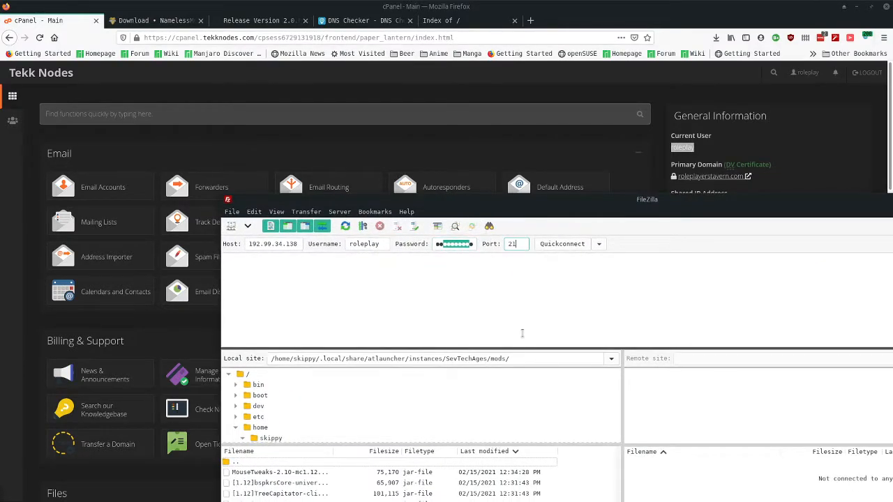
left_click(562, 244)
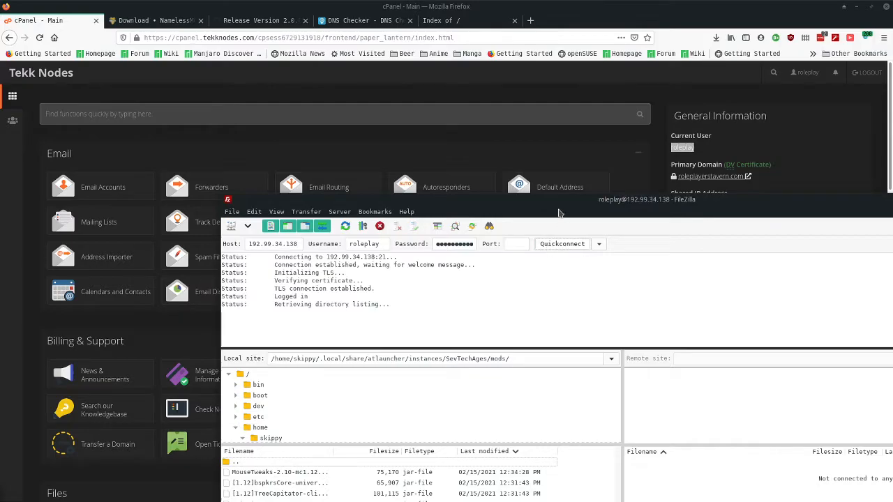
double_click(556, 210)
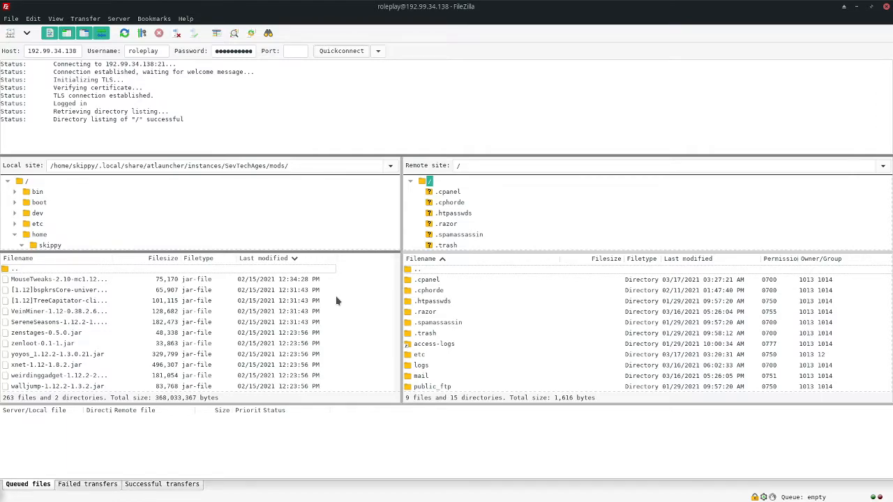
- Open the remote /public_html/forums folder in FileZilla
scroll(416, 322, "down", 2)
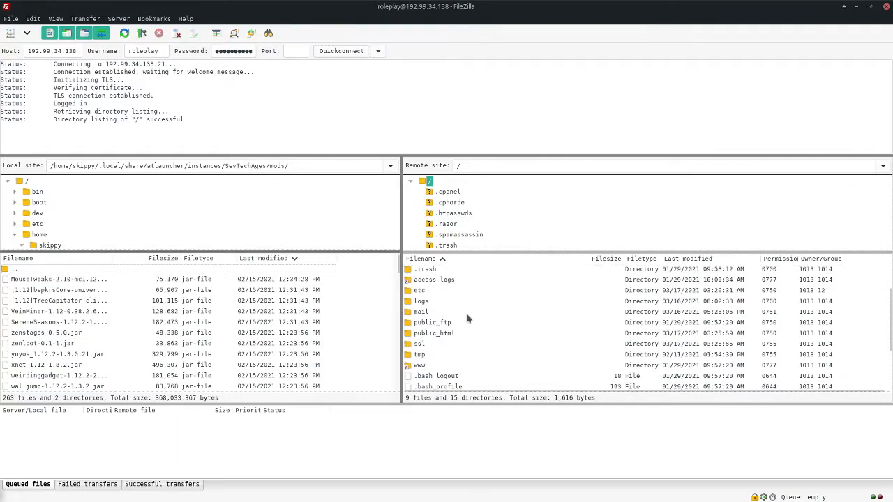
left_click(432, 334)
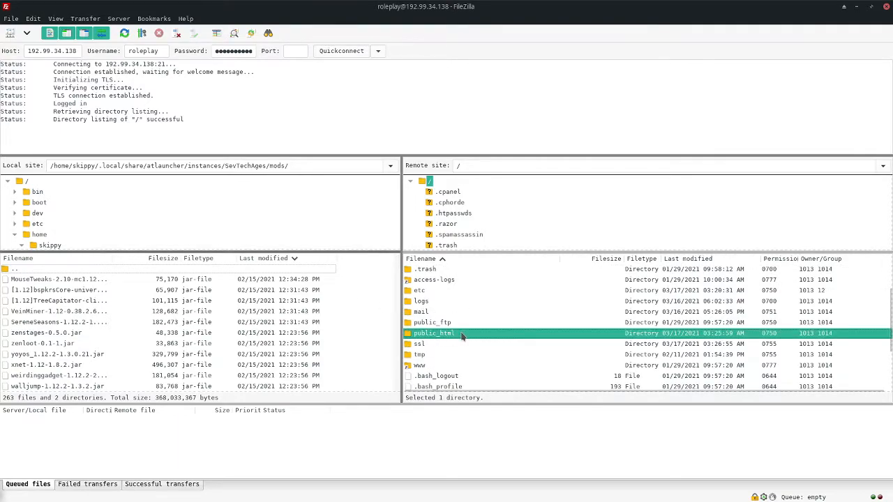
double_click(462, 335)
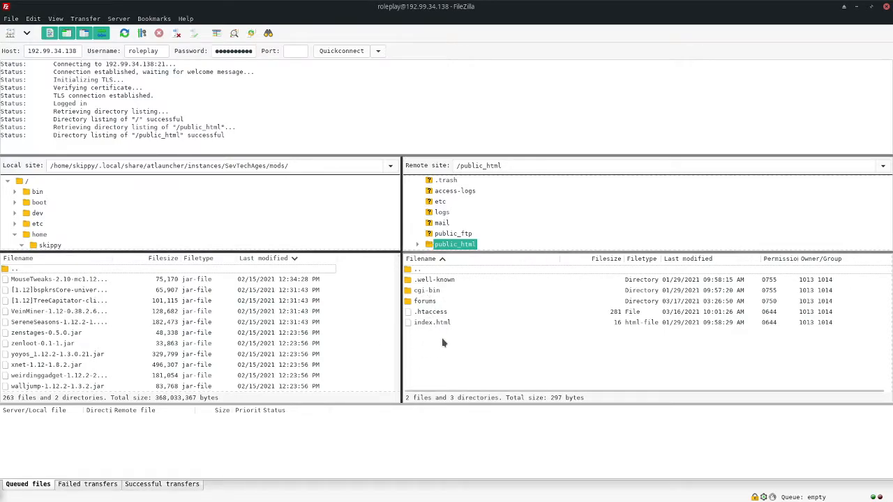
double_click(438, 301)
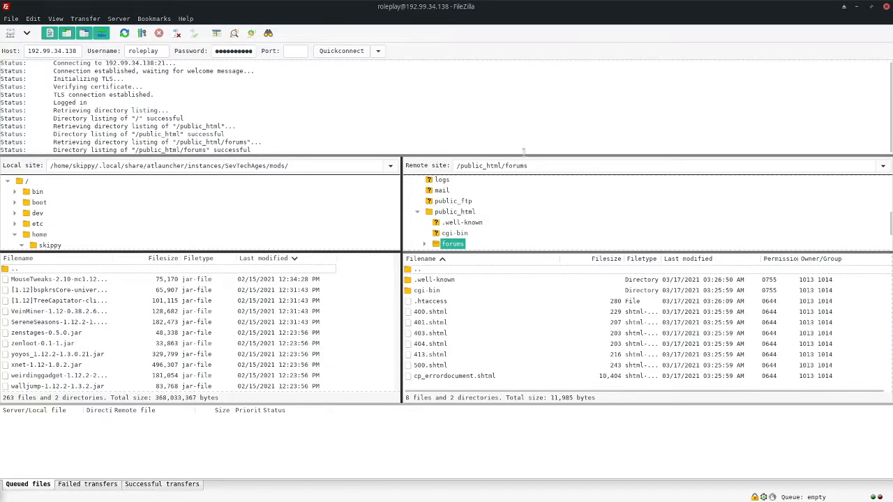
- Reload the forums.roleplayerstavern.com Index of / tab in Firefox for comparison
left_click_drag(672, 8, 665, 91)
left_click(453, 25)
right_click(358, 166)
left_click(437, 175)
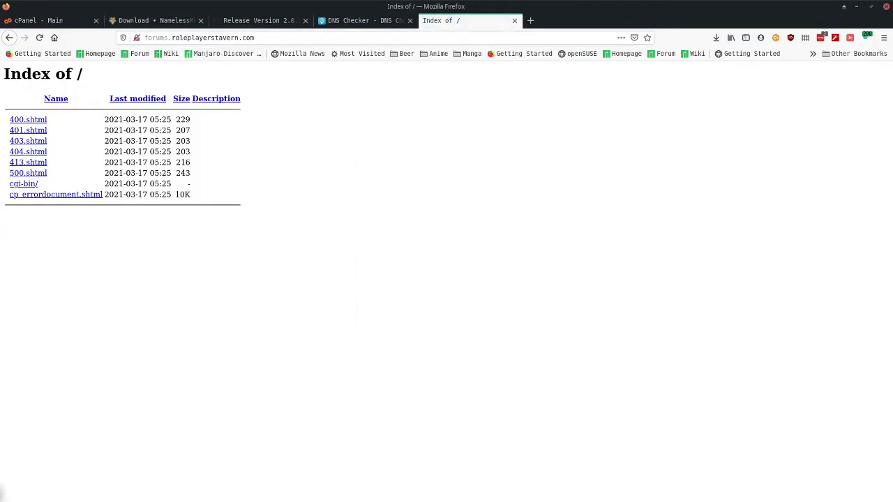
- On the cPanel Main tab, drag the Files section above Email and launch File Manager
key("alt+Tab")
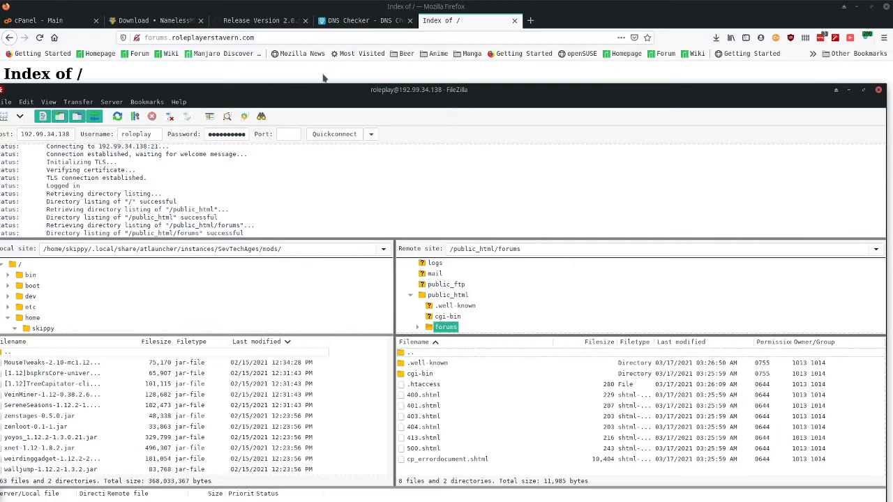
key("alt+Tab")
left_click(35, 20)
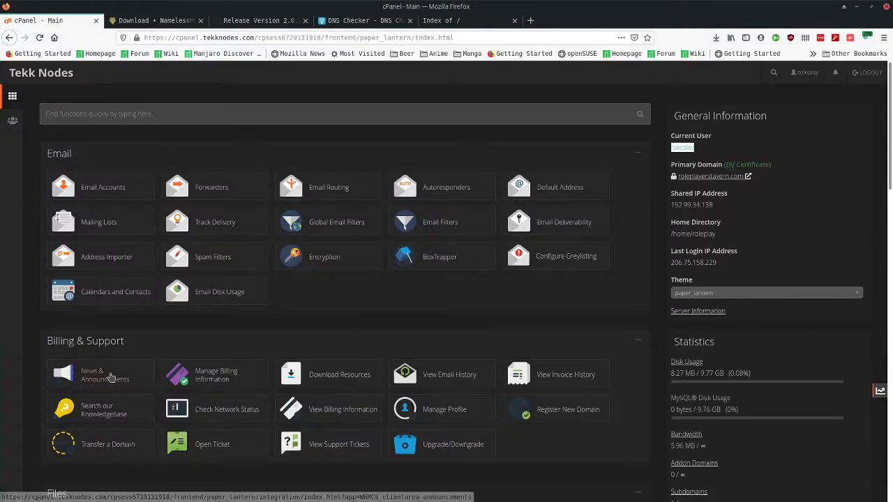
scroll(126, 301, "down", 5)
scroll(127, 302, "up", 3)
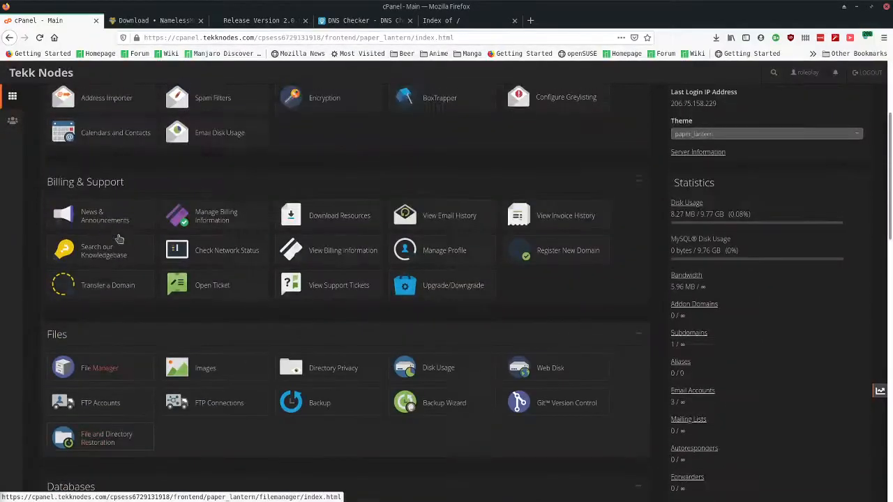
left_click_drag(145, 137, 116, 176)
scroll(139, 190, "up", 3)
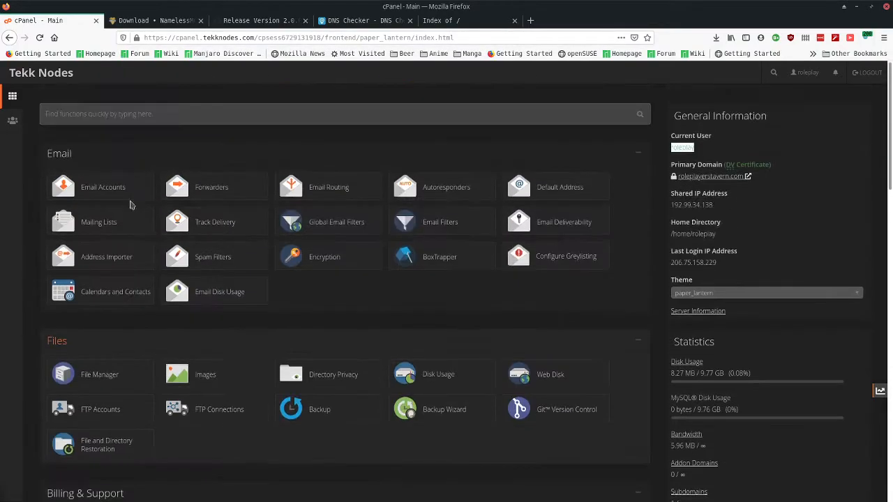
left_click_drag(90, 344, 94, 145)
left_click(96, 195)
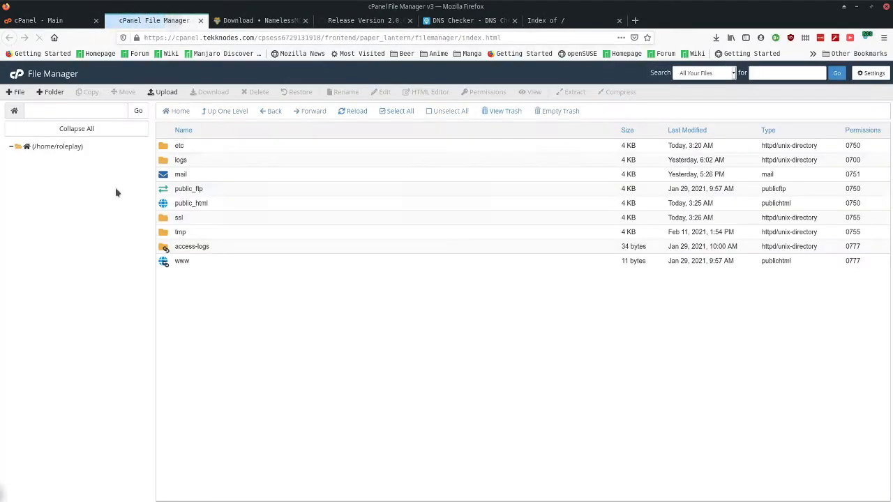
- Open public_html/forums and trash all its default files and the cgi-bin folder
double_click(213, 207)
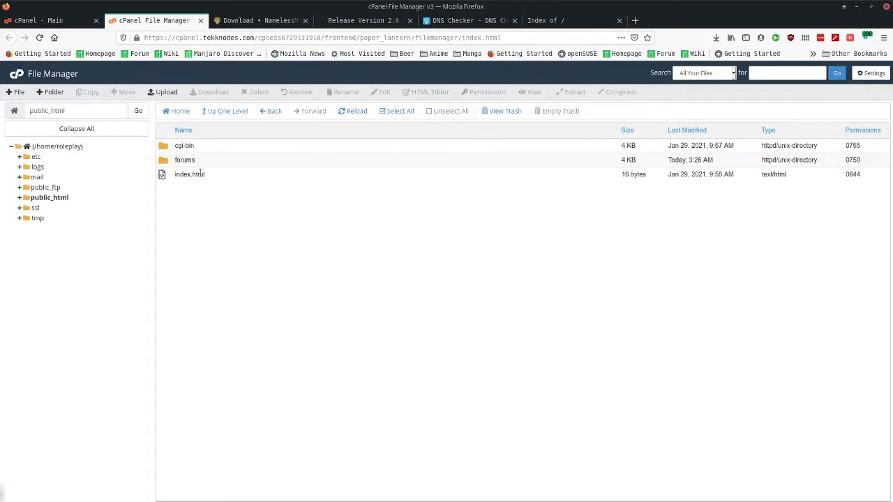
double_click(216, 160)
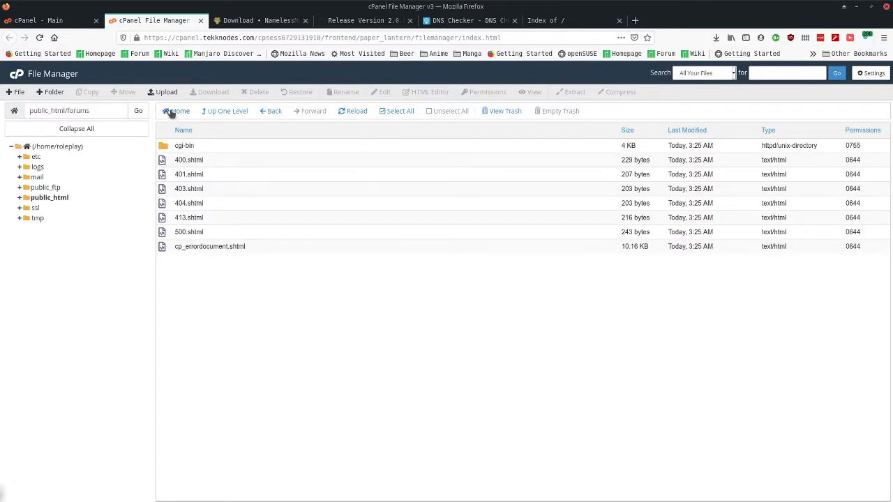
left_click(396, 113)
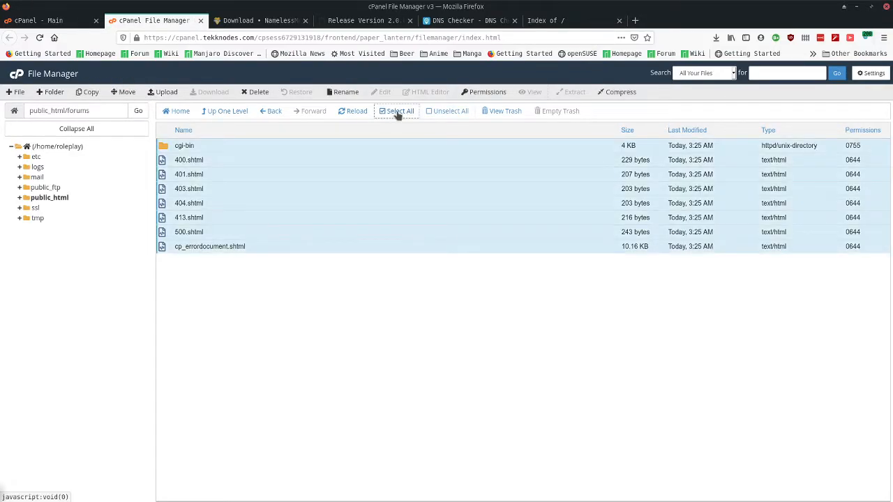
left_click(255, 92)
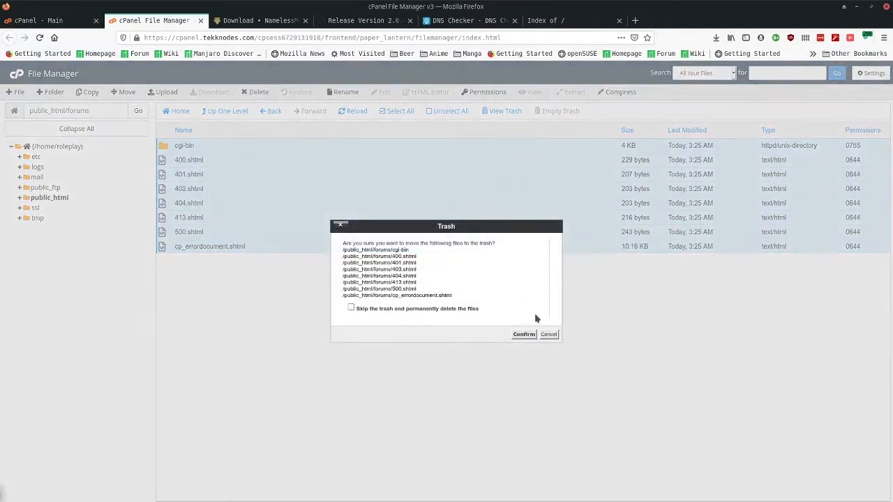
left_click(524, 334)
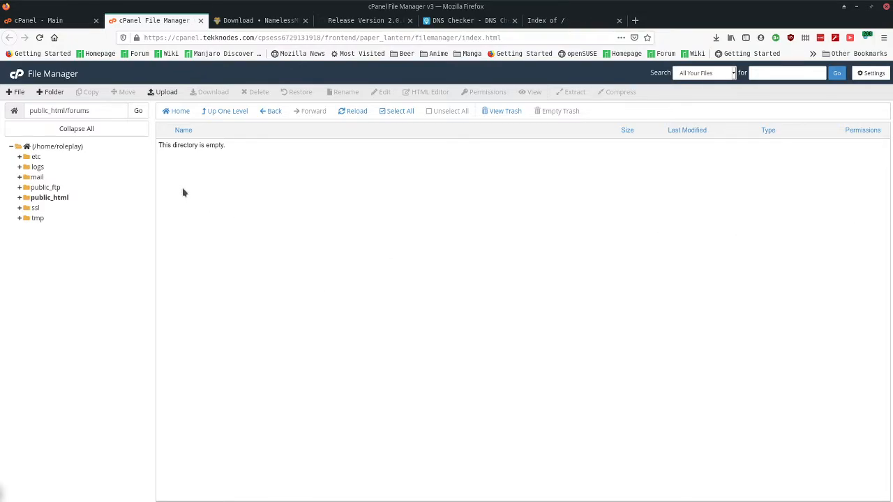
- Upload Nameless-2.0.0-pr9(1).zip from Downloads into forums, then close the upload page
left_click(152, 94)
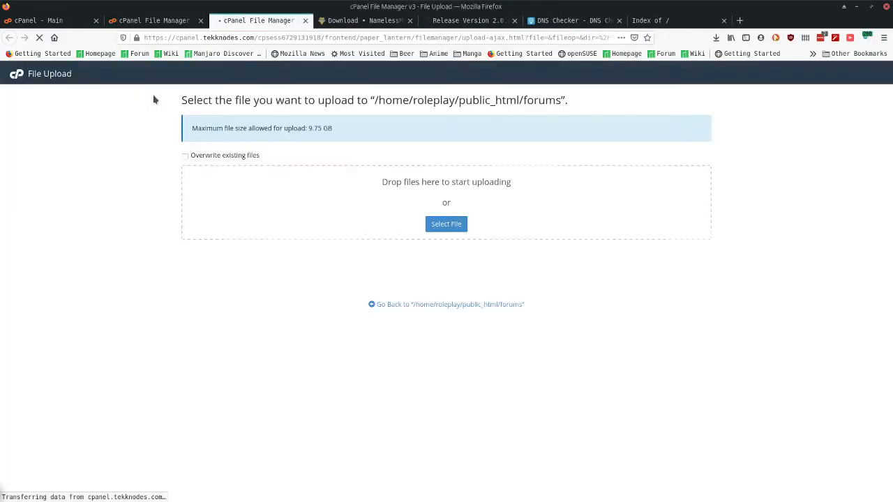
left_click(446, 224)
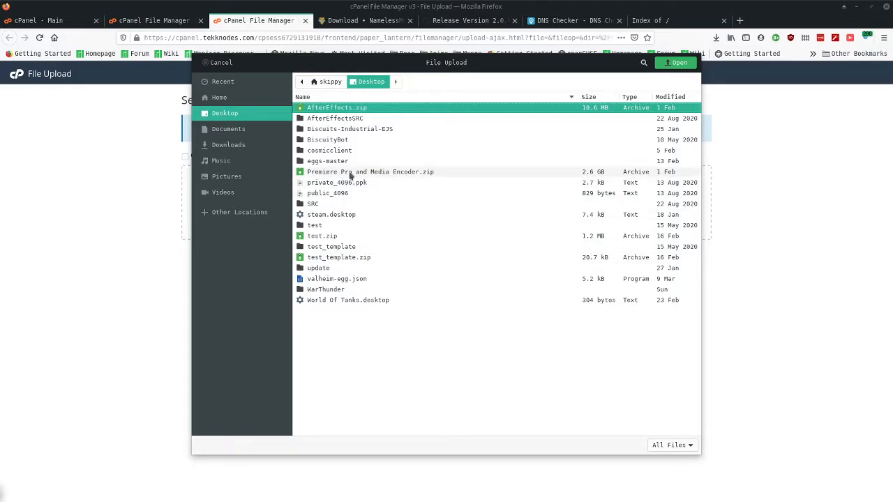
left_click(230, 130)
left_click(233, 145)
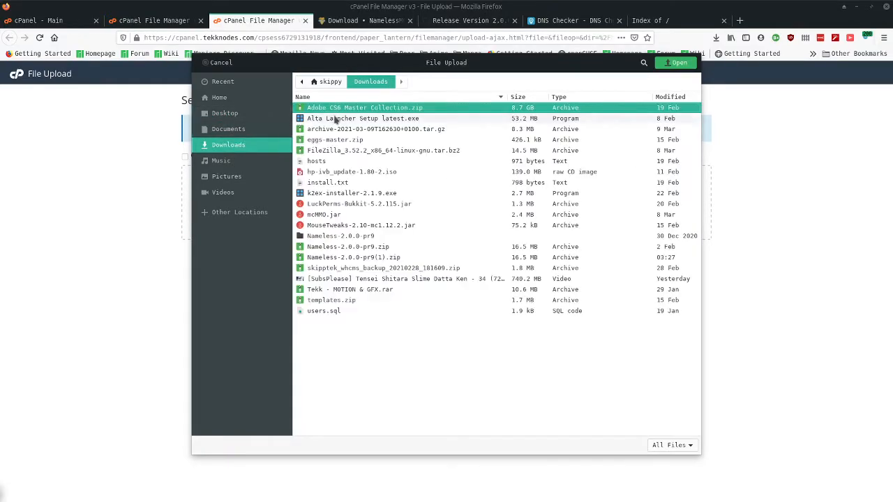
left_click(345, 258)
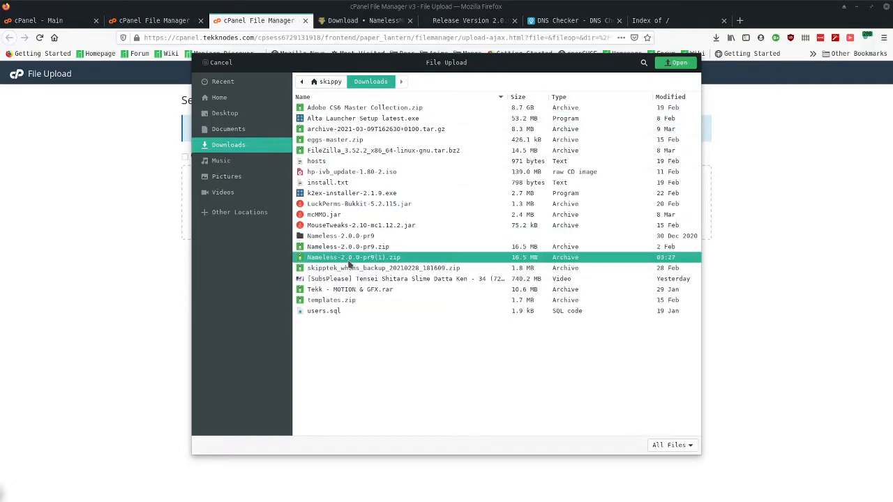
left_click(680, 63)
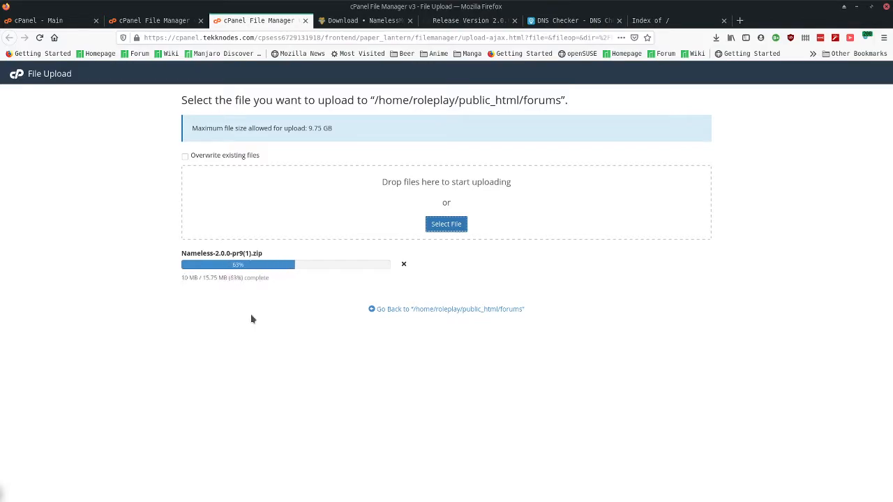
left_click(715, 38)
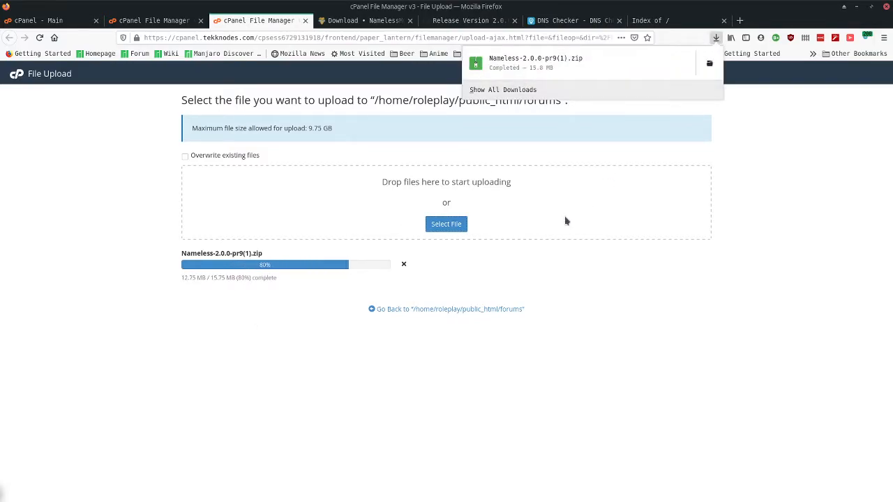
left_click(132, 249)
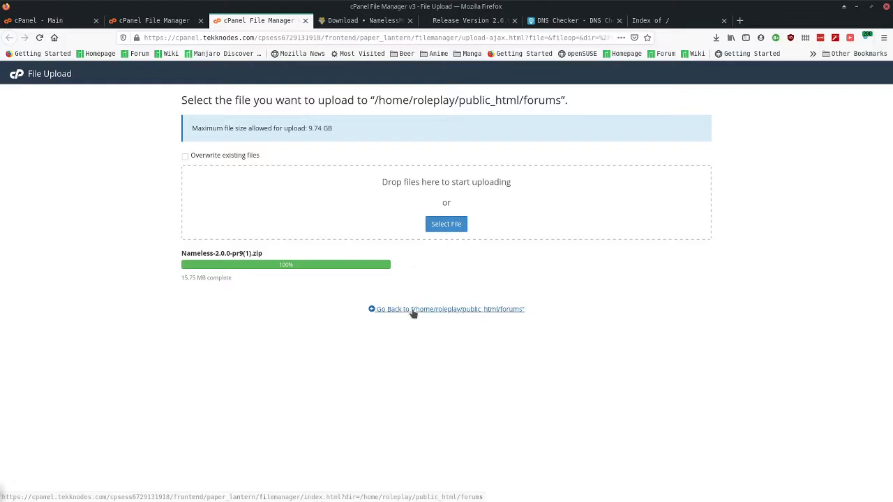
key("ctrl+w")
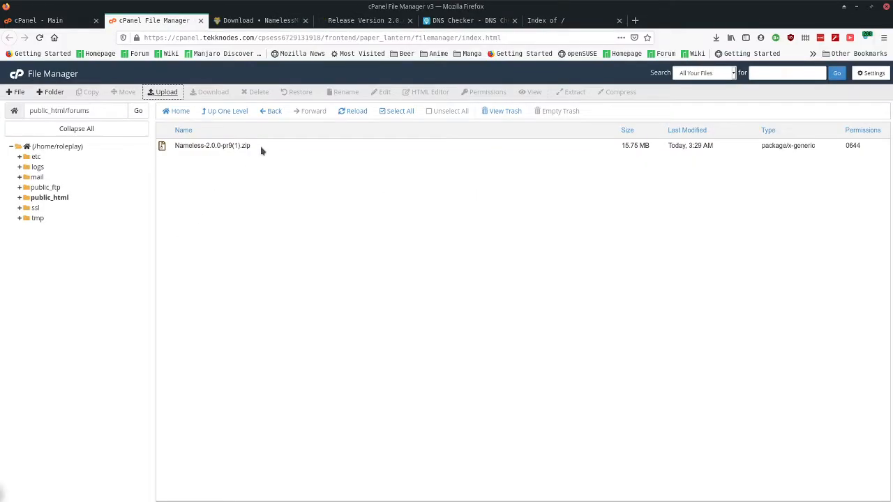
- Extract Nameless-2.0.0-pr9(1).zip into /public_html/forums and close the extraction results
right_click(261, 147)
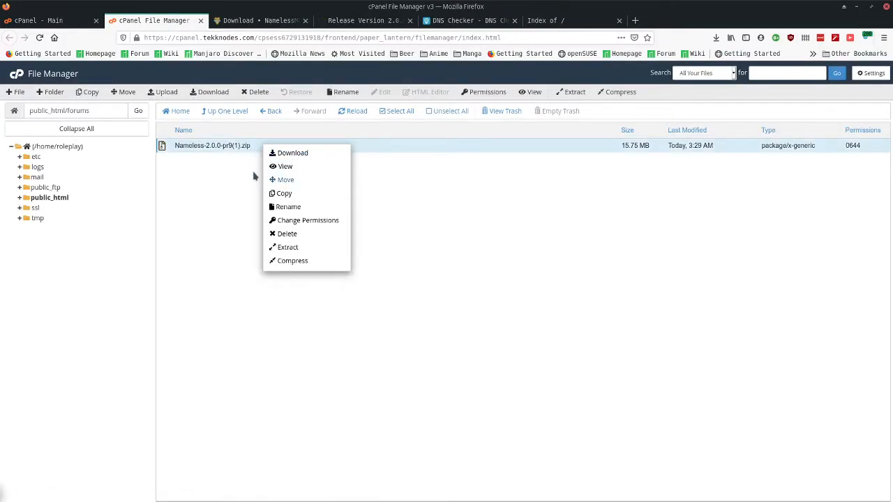
left_click(261, 155)
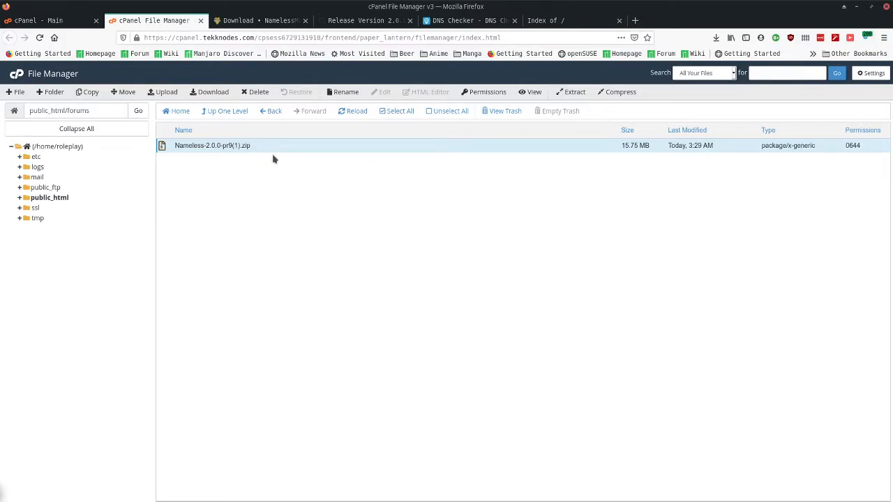
right_click(281, 147)
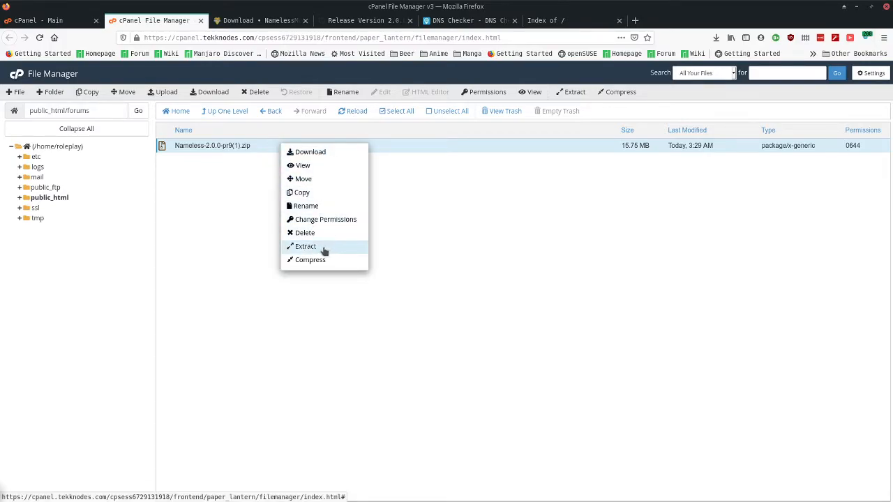
left_click(324, 249)
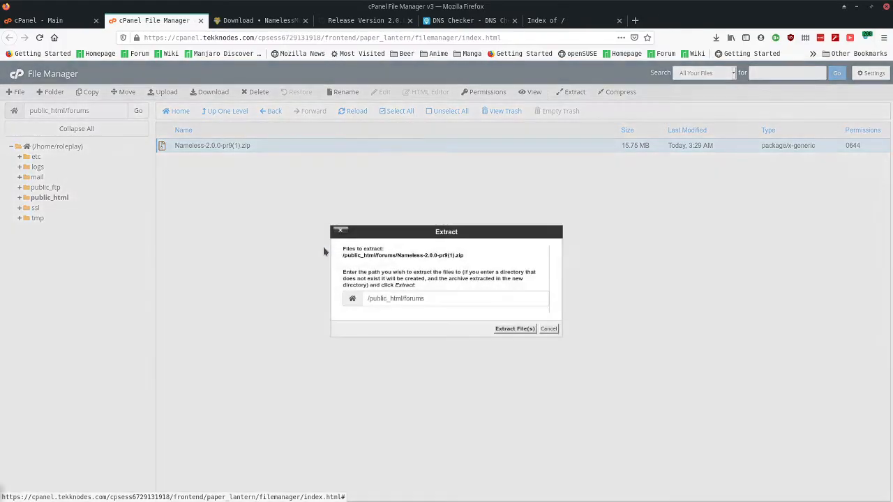
left_click(504, 331)
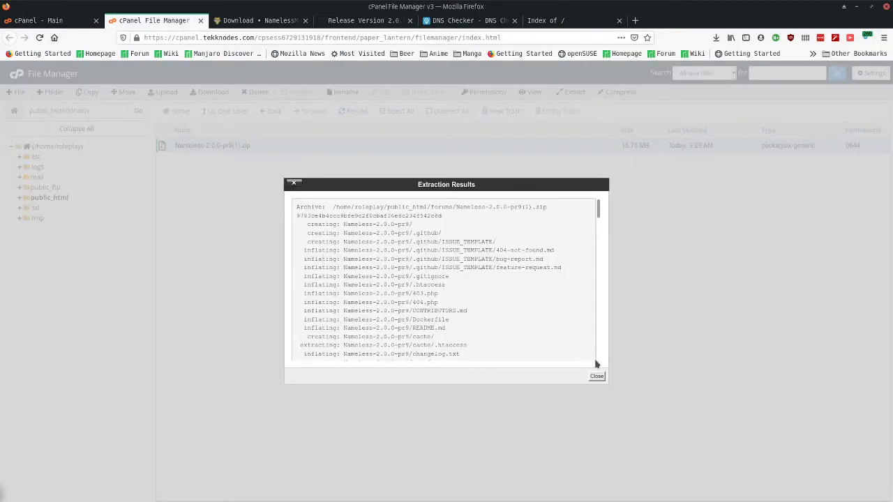
left_click(596, 377)
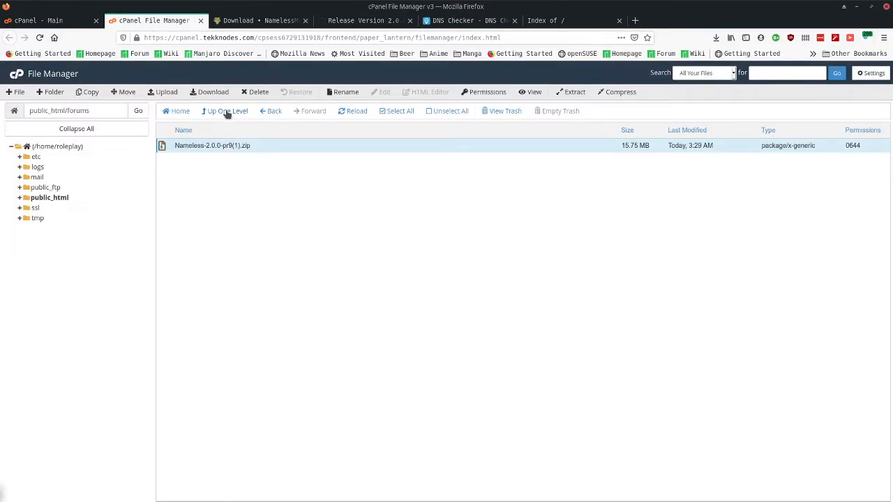
- Move everything inside Nameless-2.0.0-pr9 up into /public_html/forums, then return to forums
left_click(352, 114)
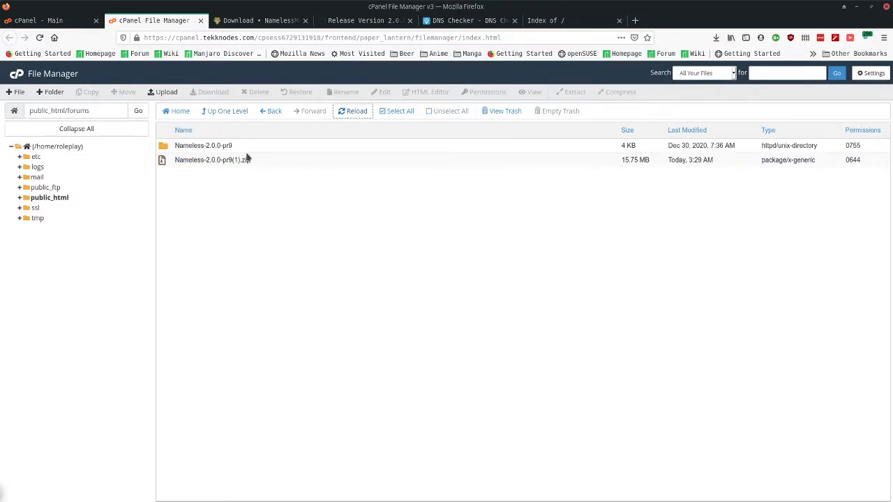
double_click(266, 149)
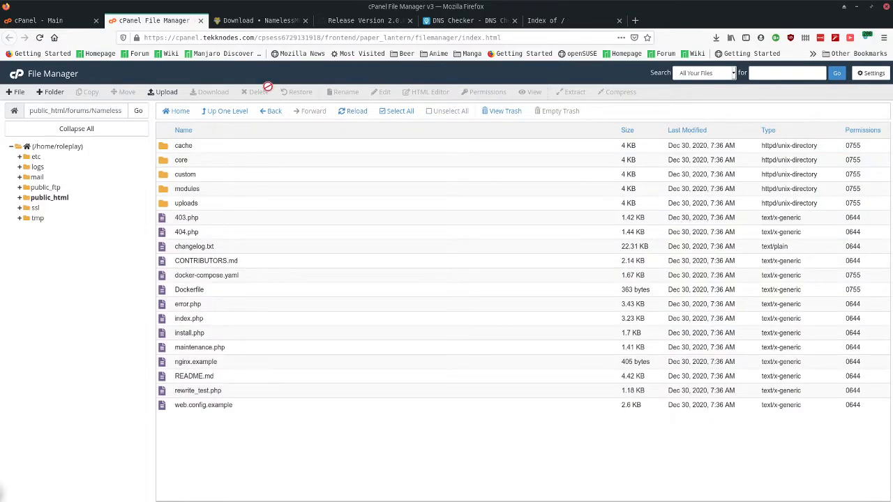
left_click(392, 115)
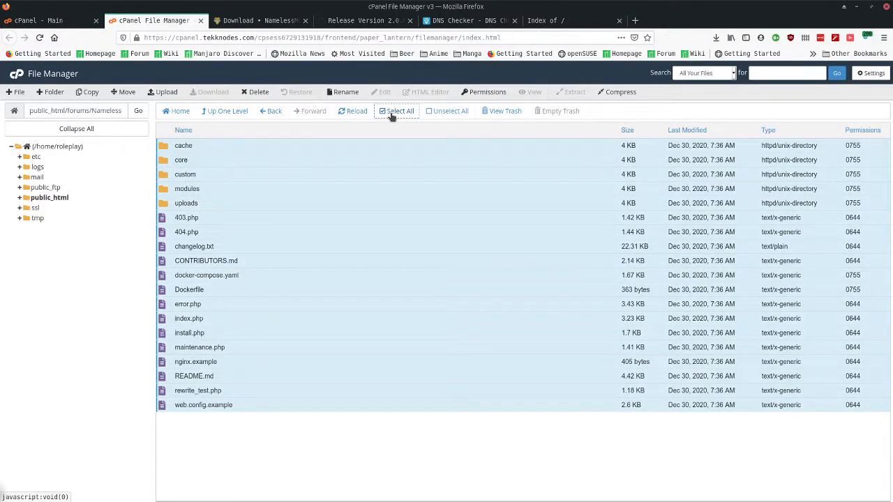
left_click(125, 94)
left_click_drag(427, 329, 487, 330)
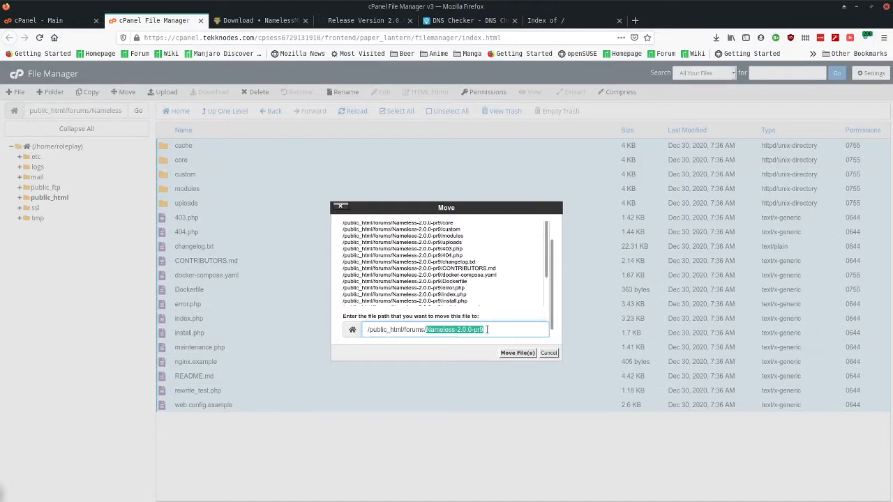
key("BackSpace")
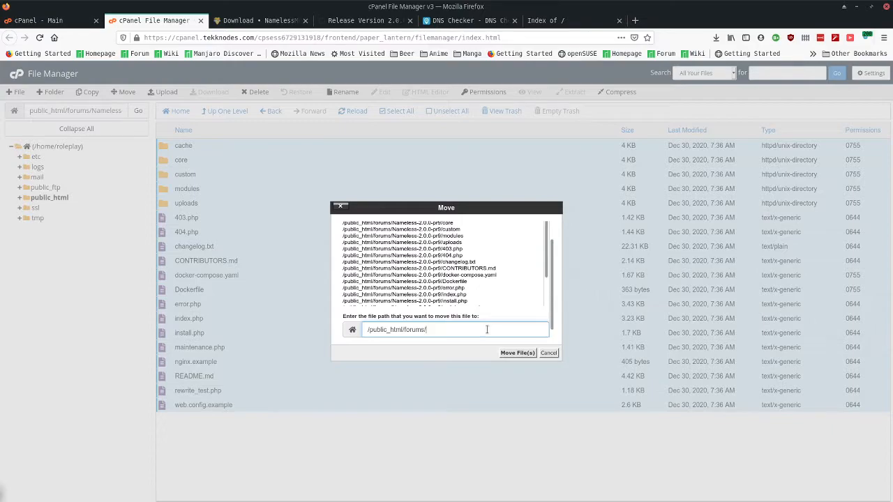
left_click(520, 353)
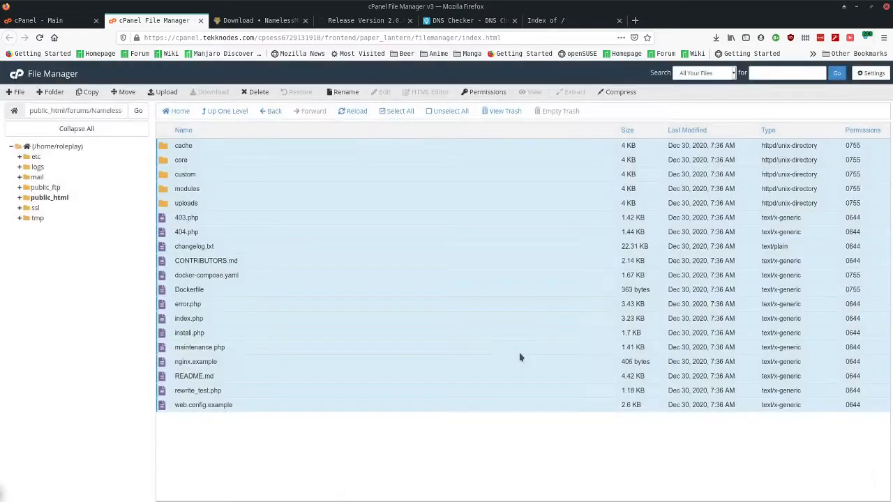
left_click(230, 112)
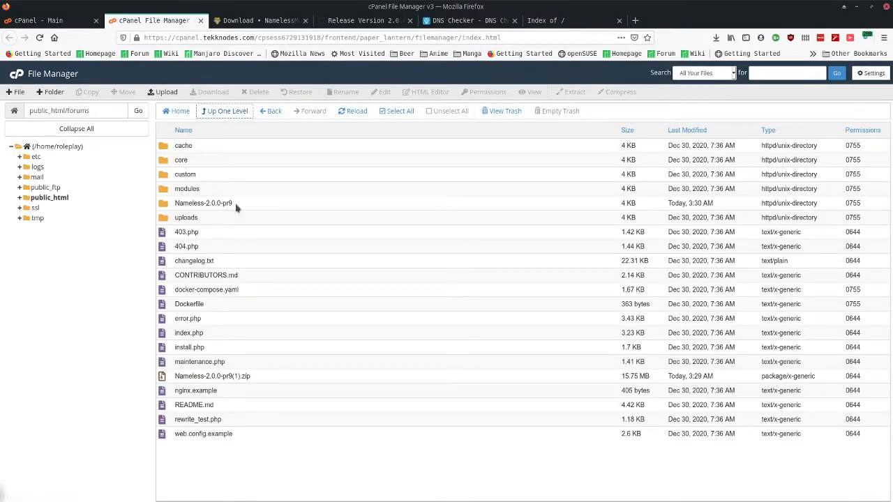
- Trash the empty Nameless-2.0.0-pr9 folder together with Nameless-2.0.0-pr9(1).zip
left_click(235, 205)
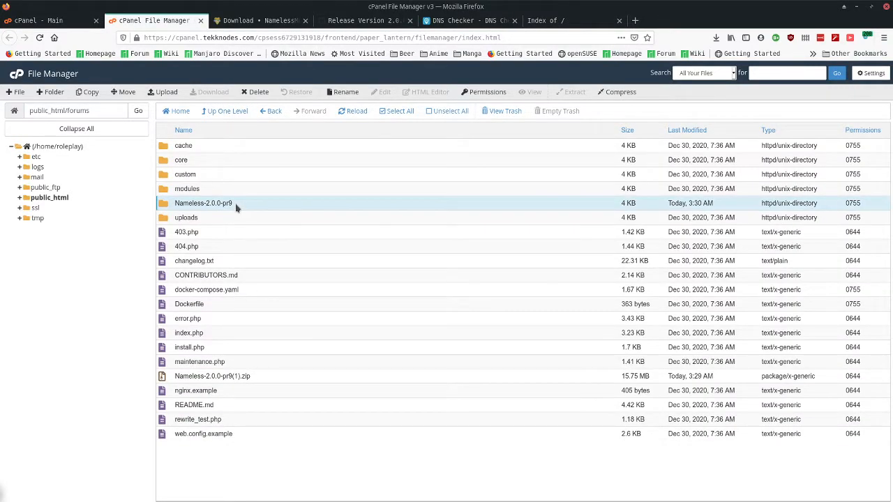
left_click(257, 380, "ctrl")
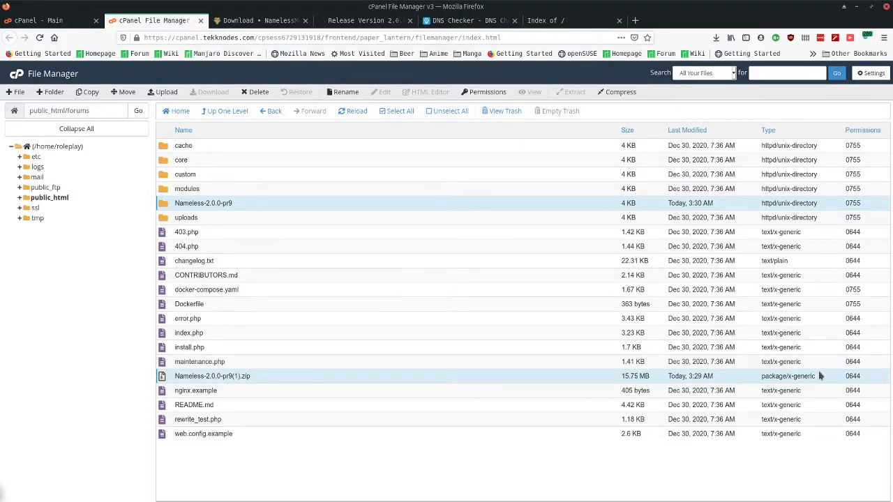
left_click(255, 91)
left_click_drag(461, 279, 347, 270)
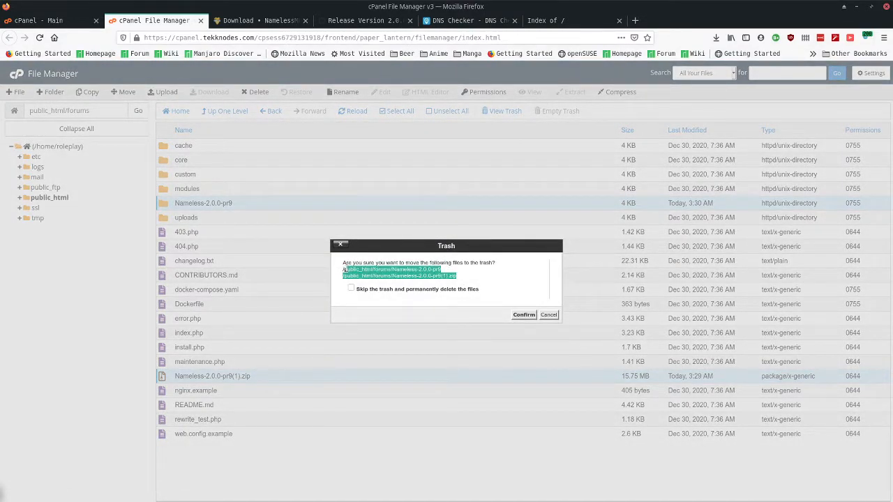
left_click(523, 316)
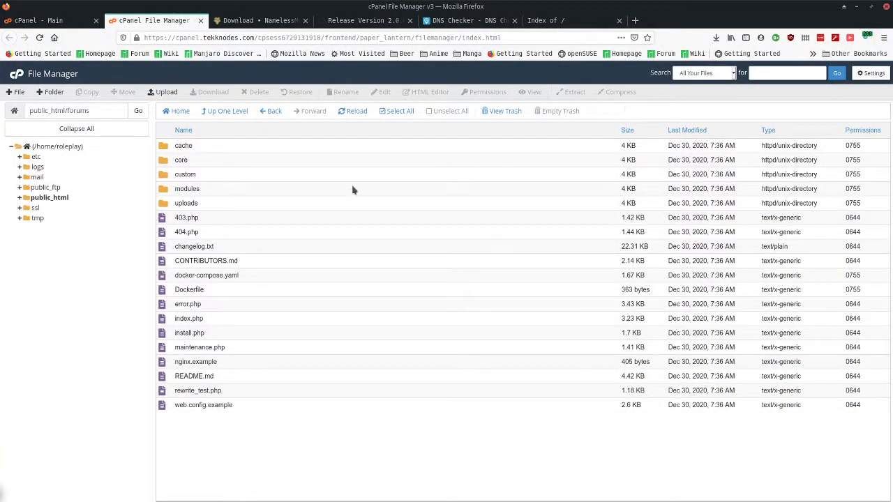
- Open the downloaded Nameless zip in Archive Manager and position its window
left_click(716, 38)
left_click(554, 63)
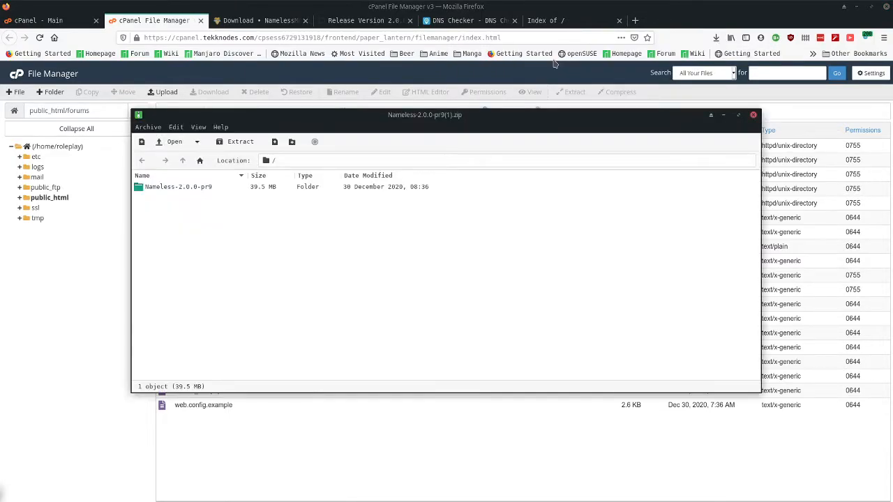
double_click(143, 189)
left_click_drag(232, 123, 393, 114)
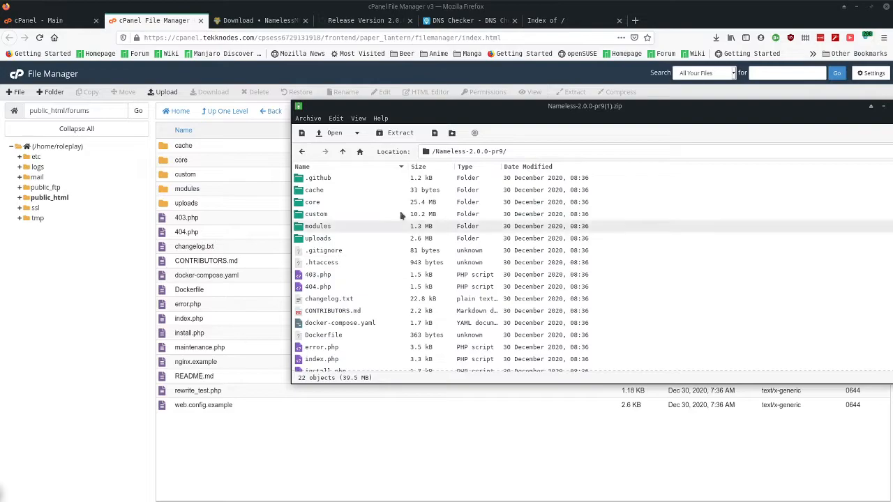
left_click_drag(518, 107, 471, 138)
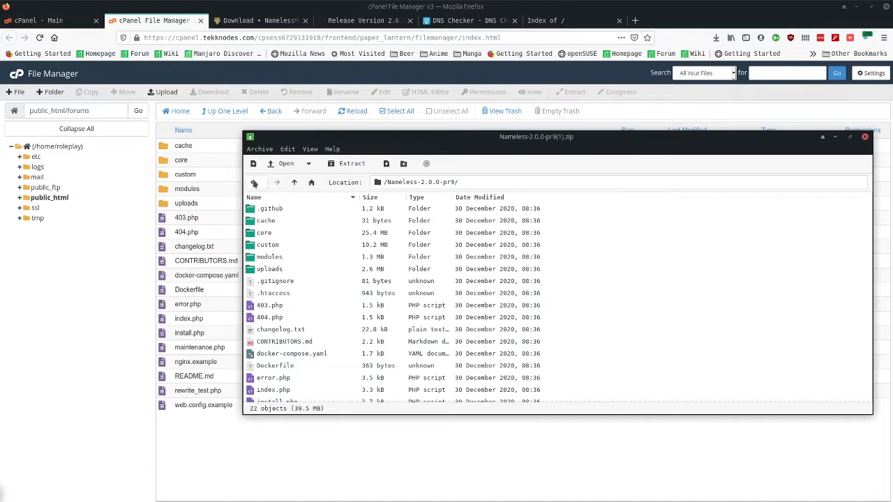
left_click(254, 182)
left_click(860, 9)
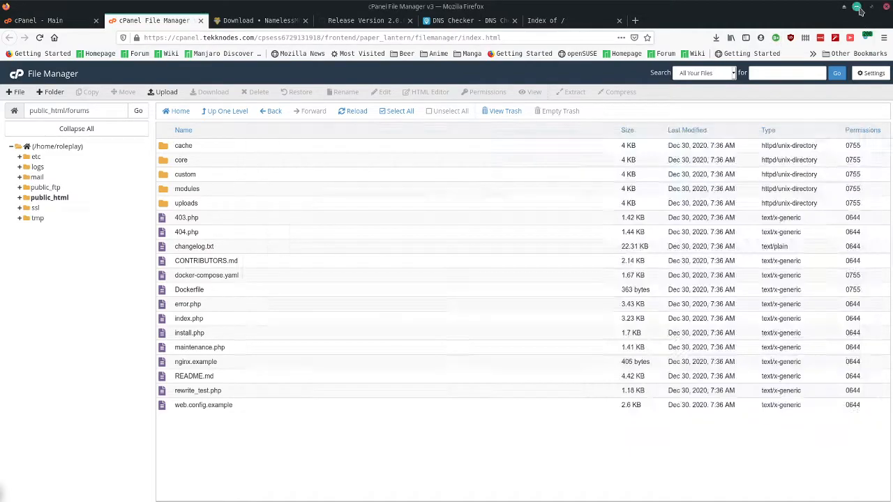
left_click(860, 10)
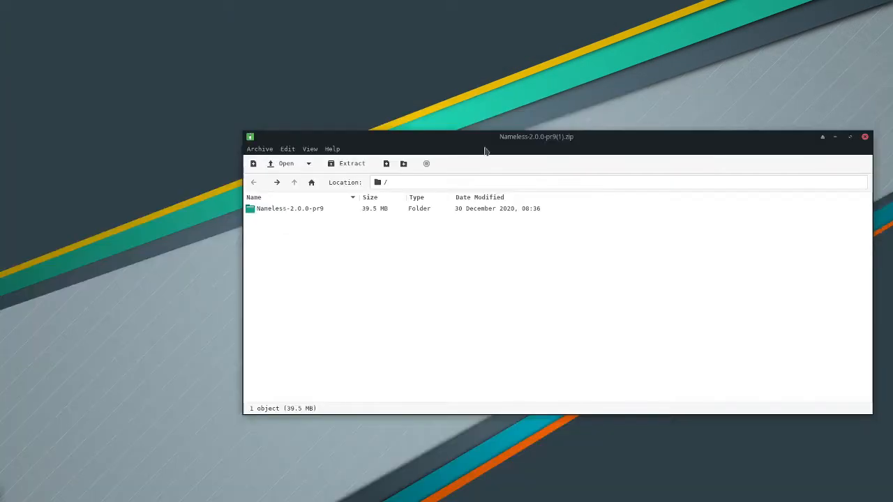
- Drag the Nameless-2.0.0-pr9 folder out onto the desktop and open it
left_click(263, 209)
left_click_drag(263, 219, 303, 70)
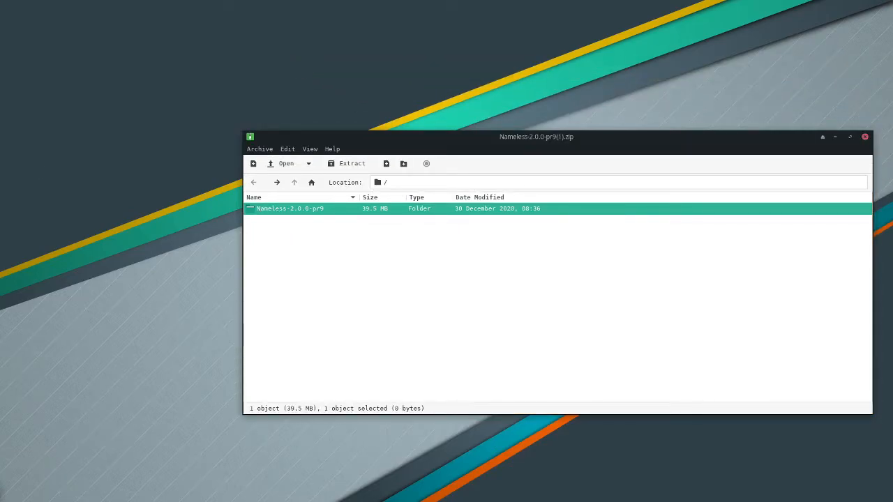
left_click_drag(289, 209, 121, 74)
double_click(122, 58)
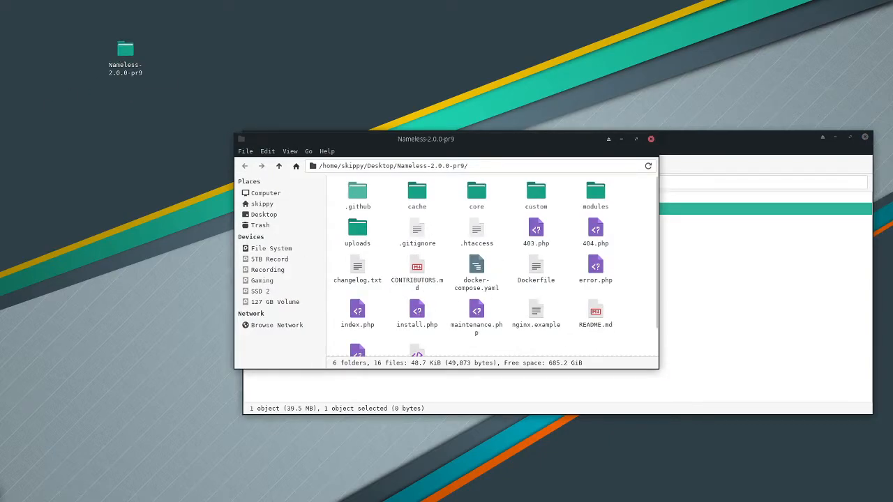
left_click_drag(443, 139, 244, 82)
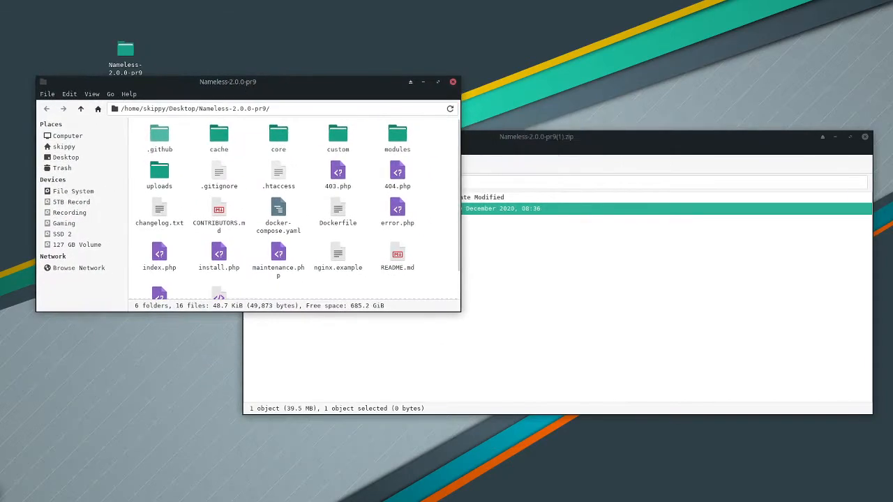
key("alt+Tab")
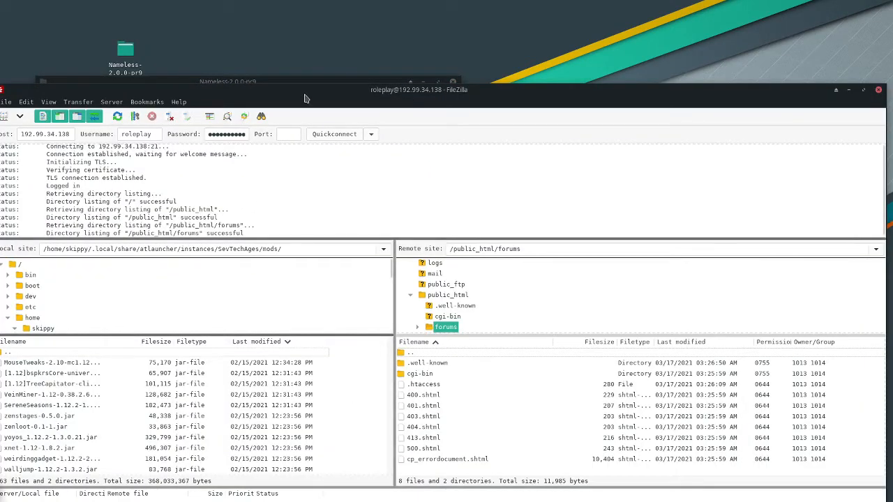
- Upload all Nameless-2.0.0-pr9 files to remote /public_html/forums, always skipping existing files
right_click(514, 406)
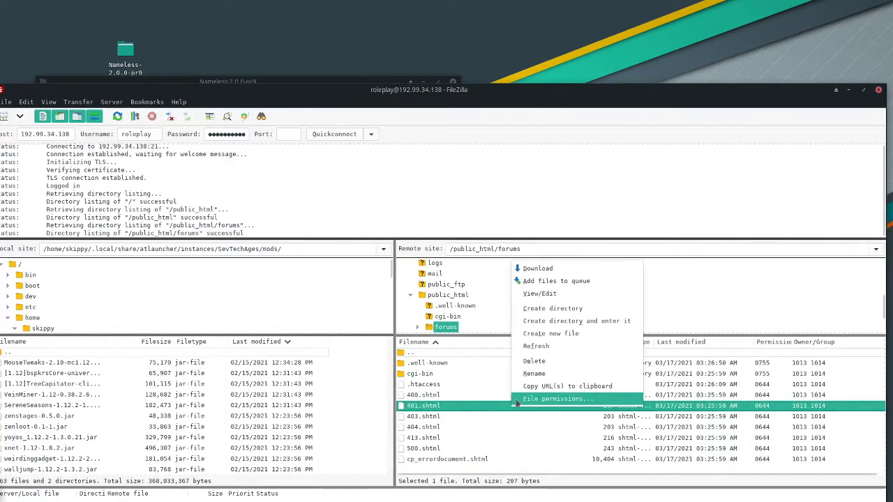
left_click(549, 348)
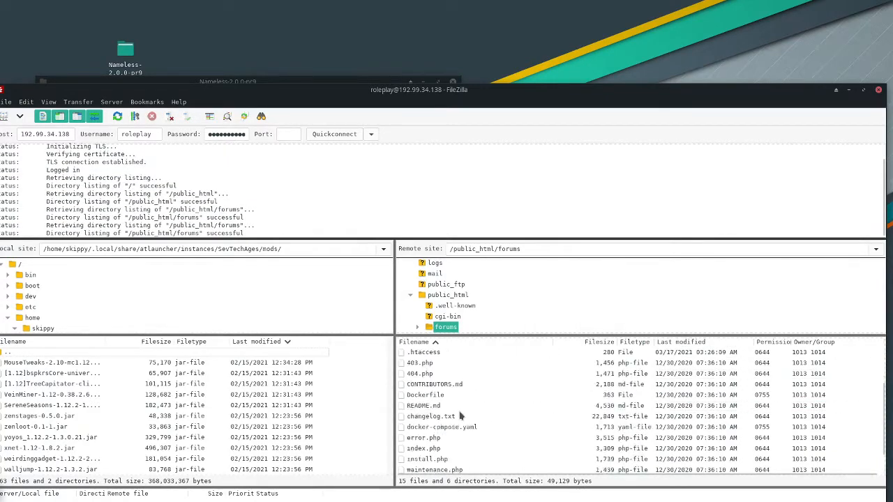
scroll(460, 416, "down", 4)
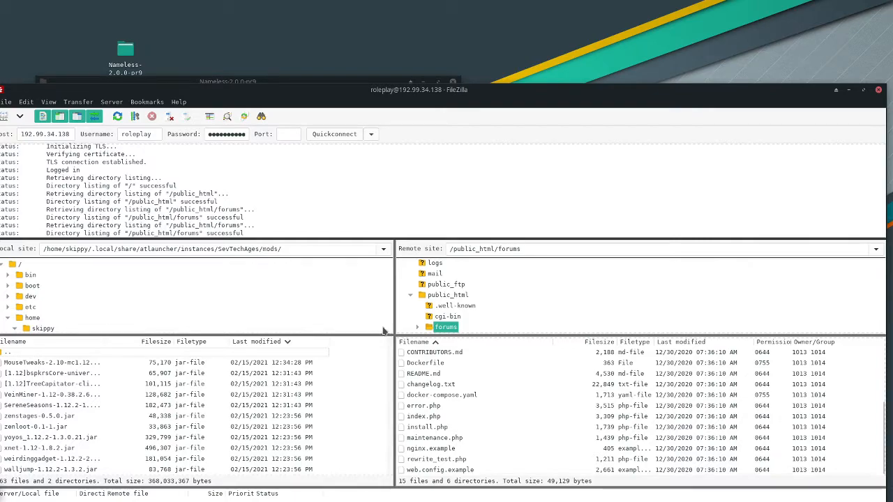
left_click_drag(278, 81, 260, 18)
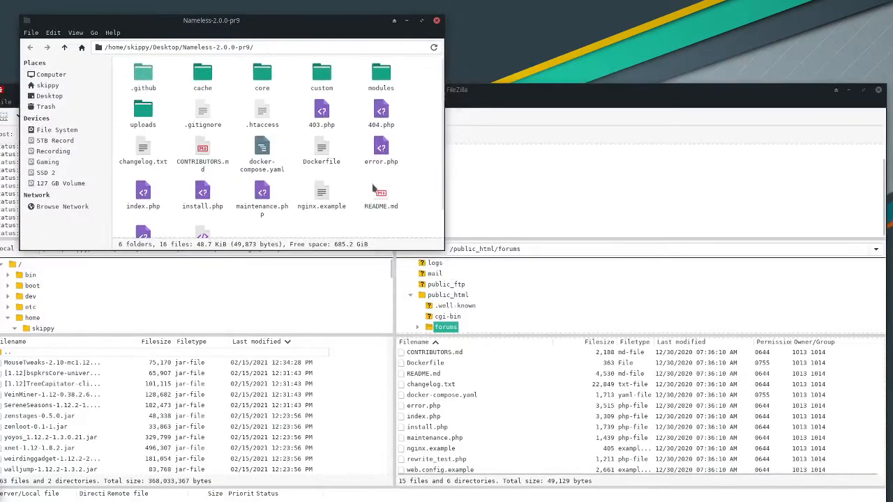
key("ctrl+a")
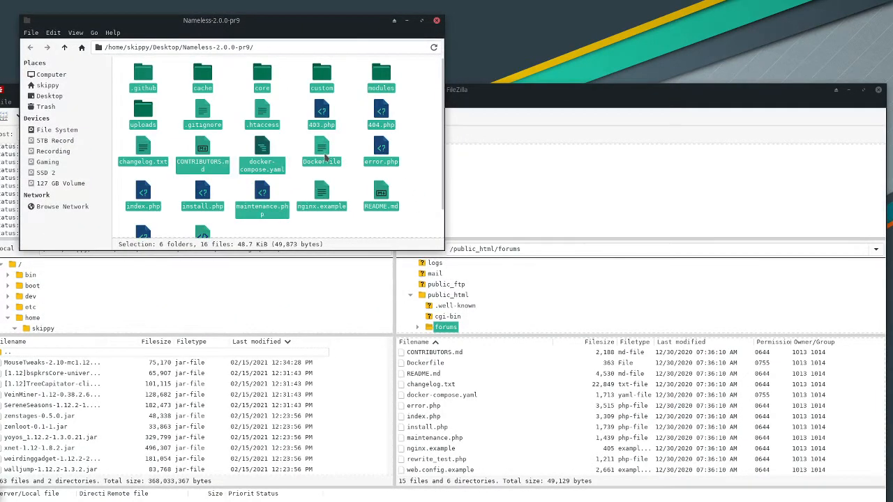
left_click_drag(321, 149, 567, 438)
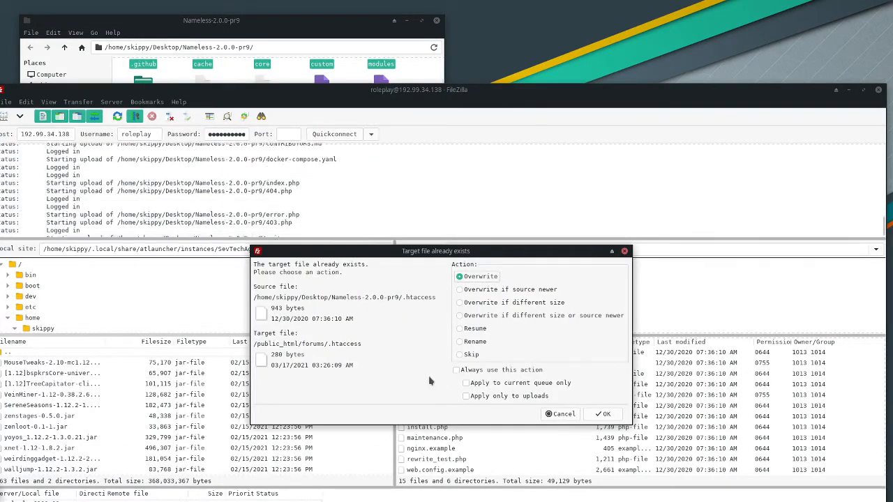
left_click(466, 383)
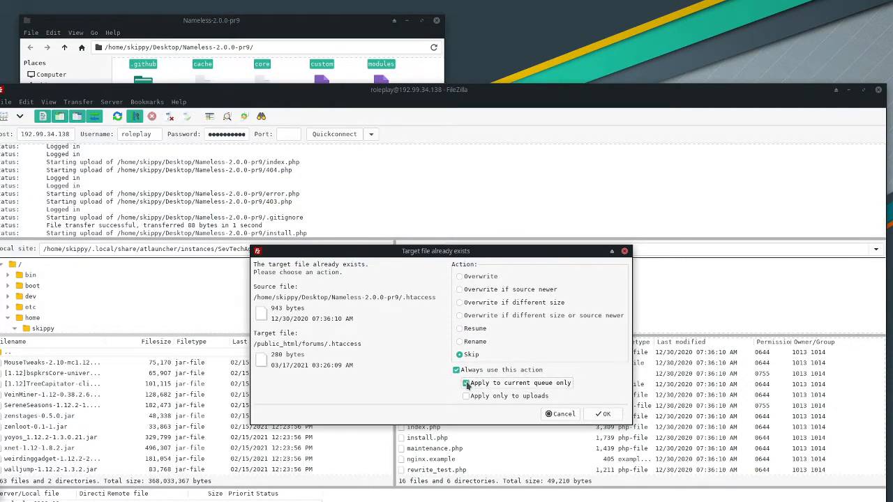
left_click(602, 413)
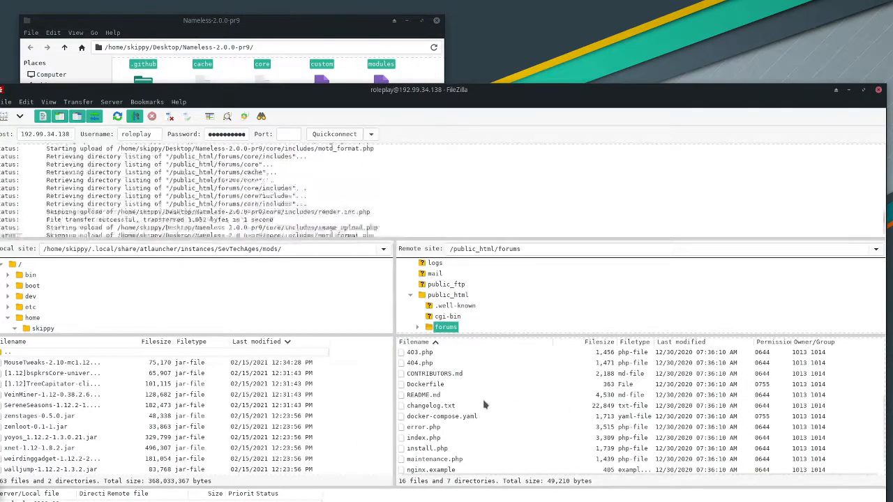
- Maximize FileZilla and enlarge the transfer queue panel
double_click(461, 90)
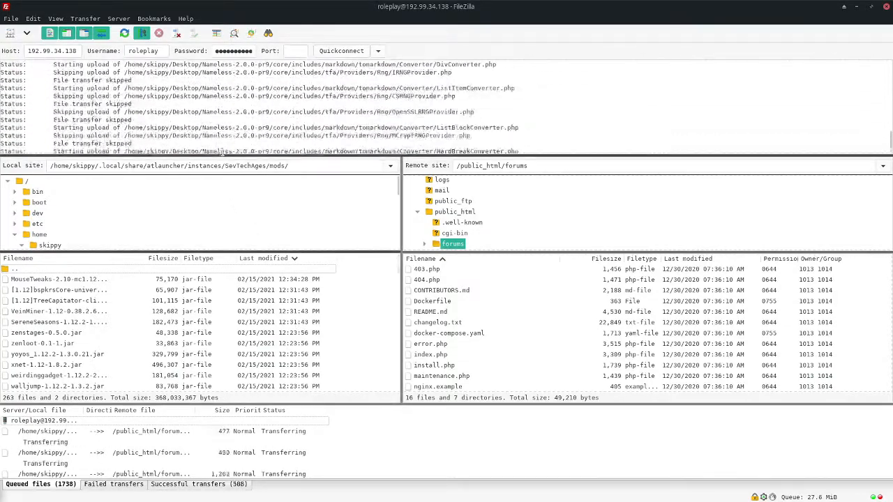
left_click_drag(282, 400, 283, 324)
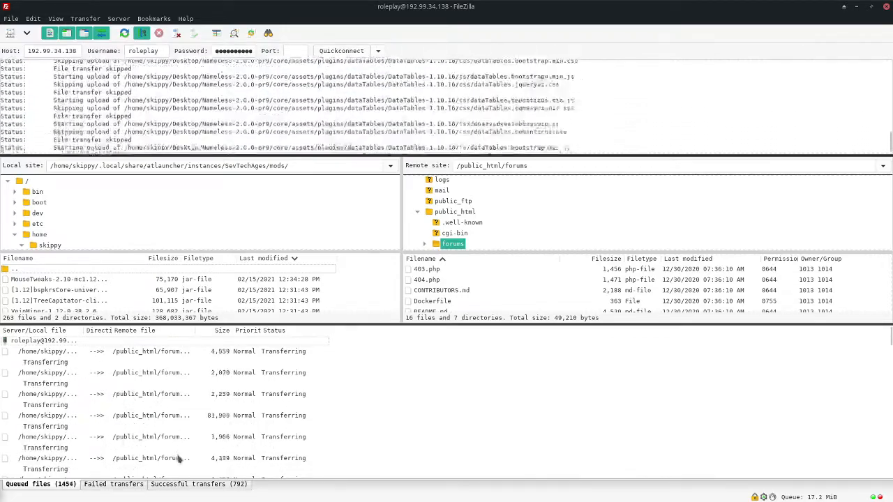
left_click_drag(325, 324, 325, 262)
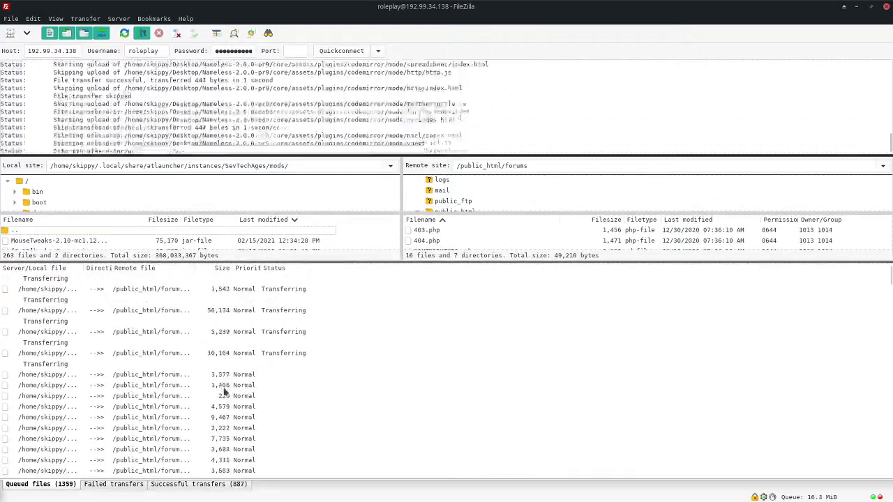
- Lower FileZilla's maximum simultaneous transfers to 2 in the transfer settings
left_click(33, 19)
left_click(50, 62)
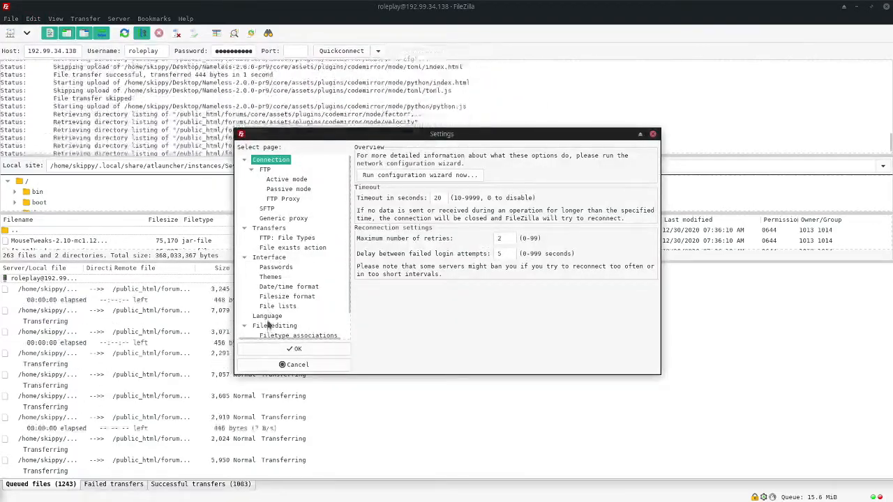
left_click(269, 229)
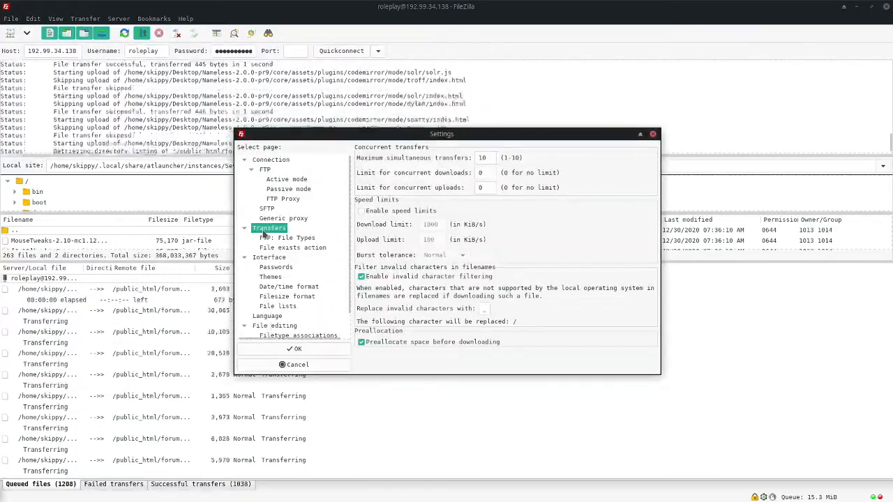
double_click(494, 158)
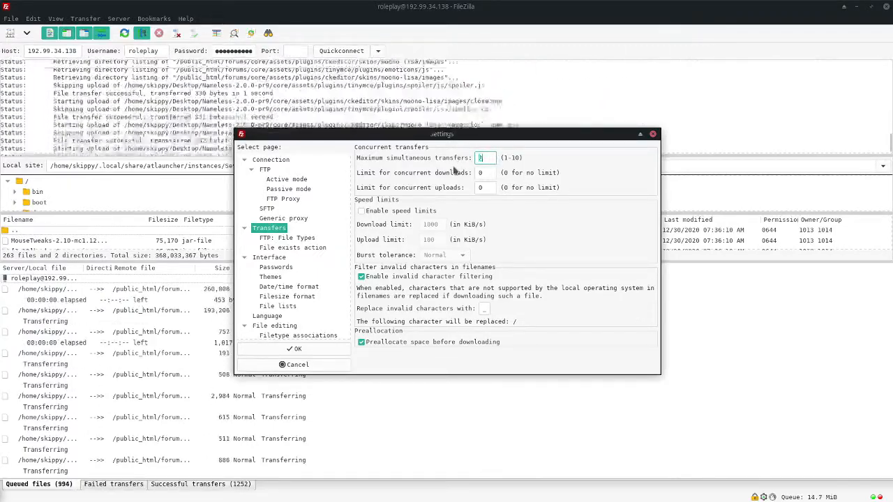
type("2")
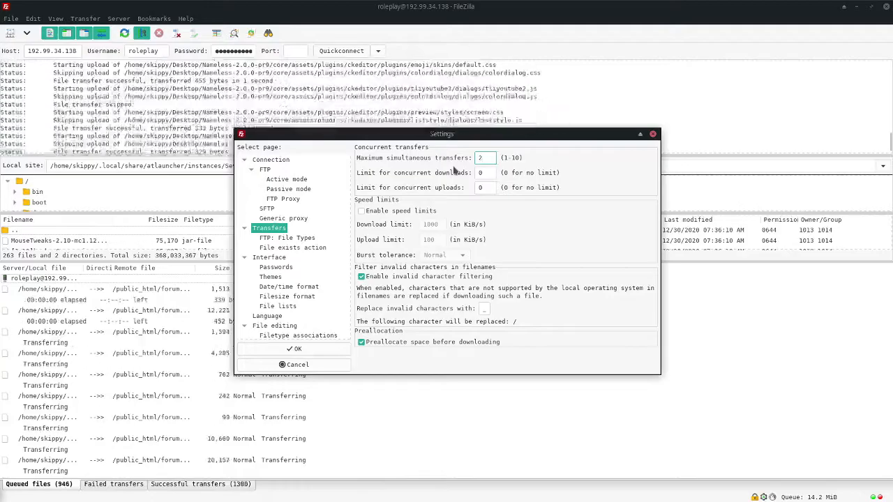
left_click(291, 349)
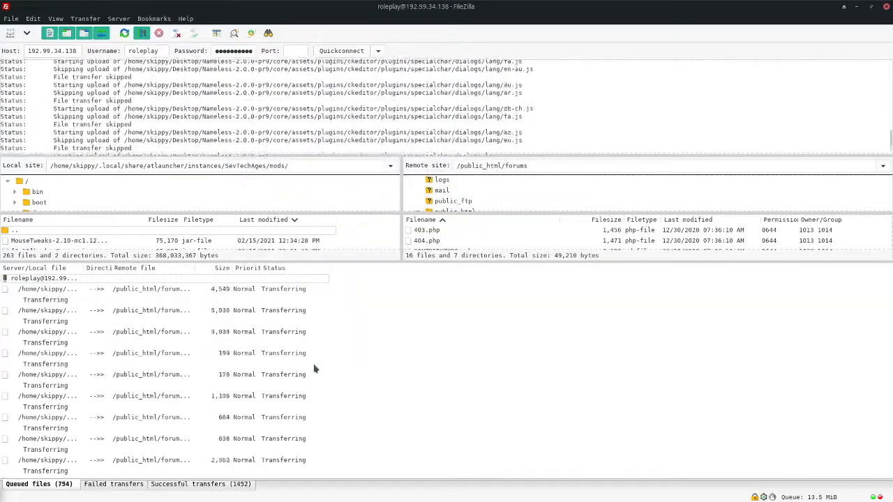
- Resize the queue panel and scroll the listing to watch the upload complete
left_click_drag(382, 260, 385, 419)
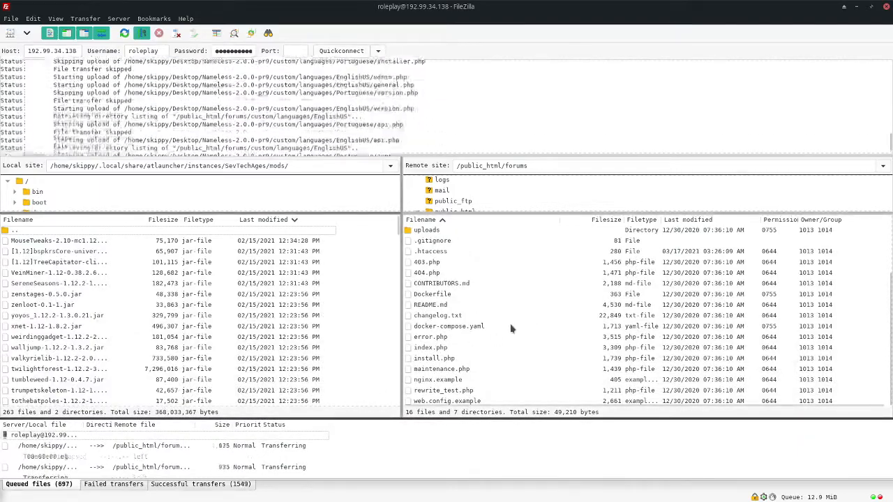
scroll(514, 325, "up", 2)
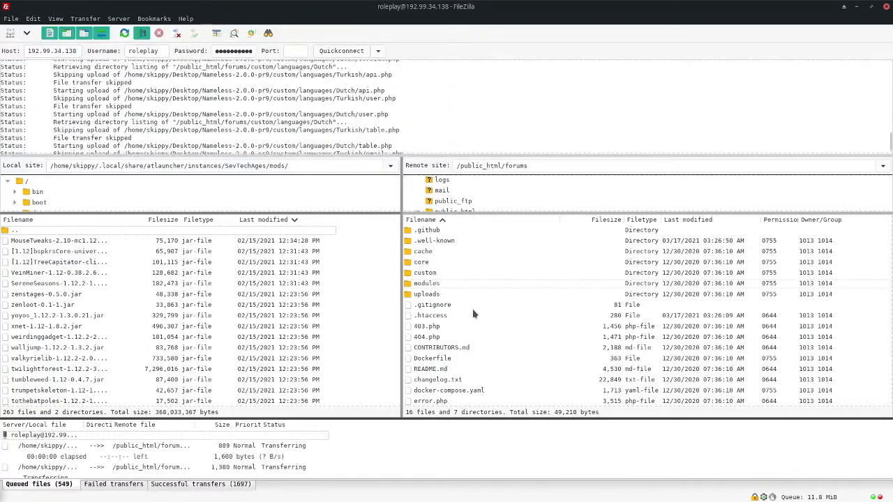
scroll(473, 314, "up", 1)
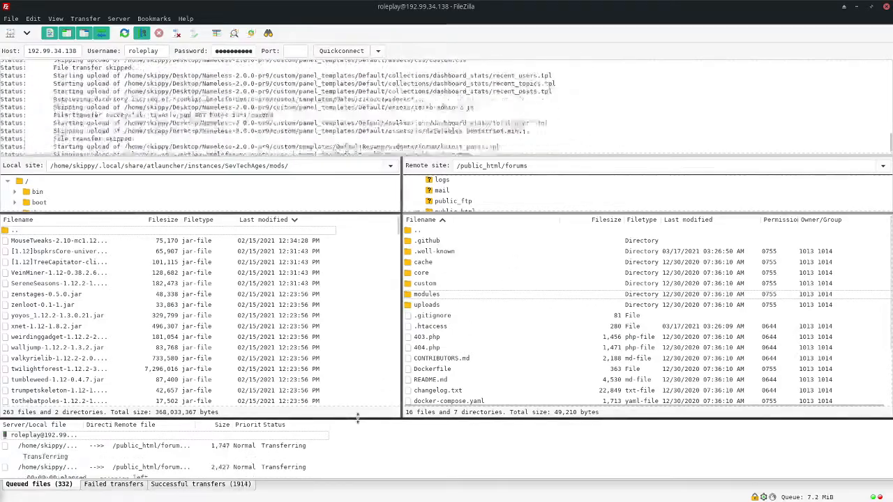
left_click_drag(357, 417, 354, 374)
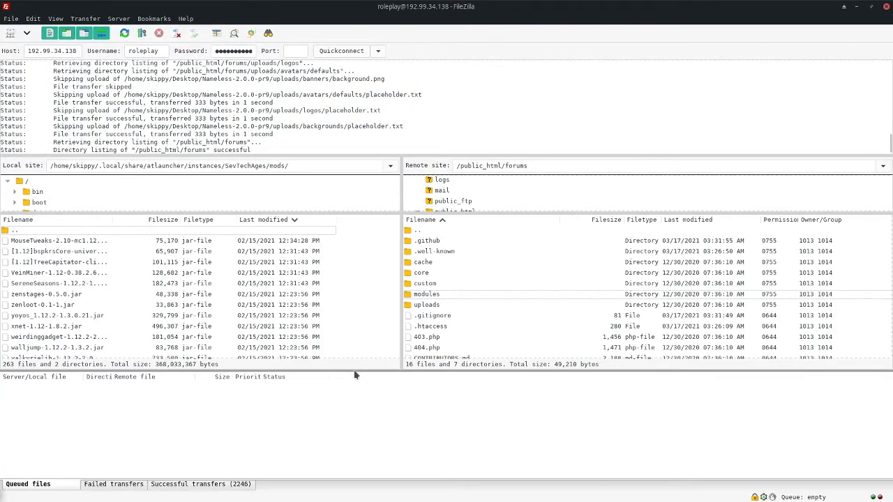
- Minimize FileZilla and close the extracted folder window and the zip archive
left_click(857, 8)
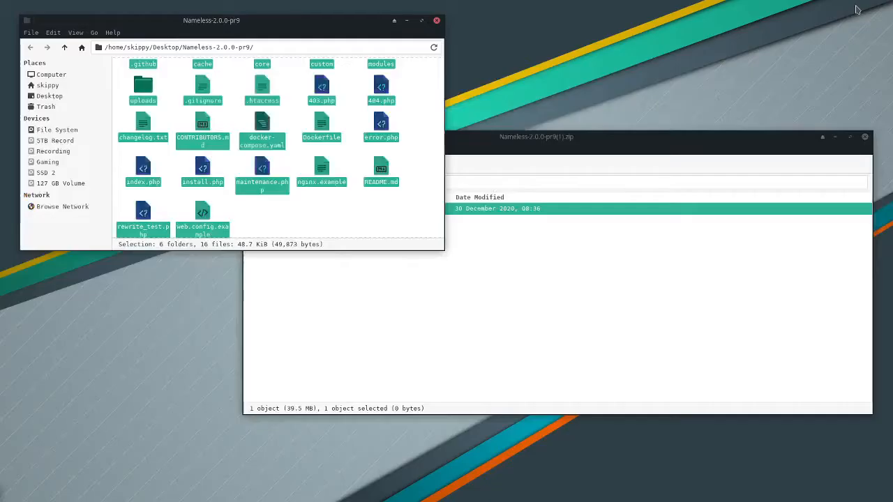
left_click(437, 20)
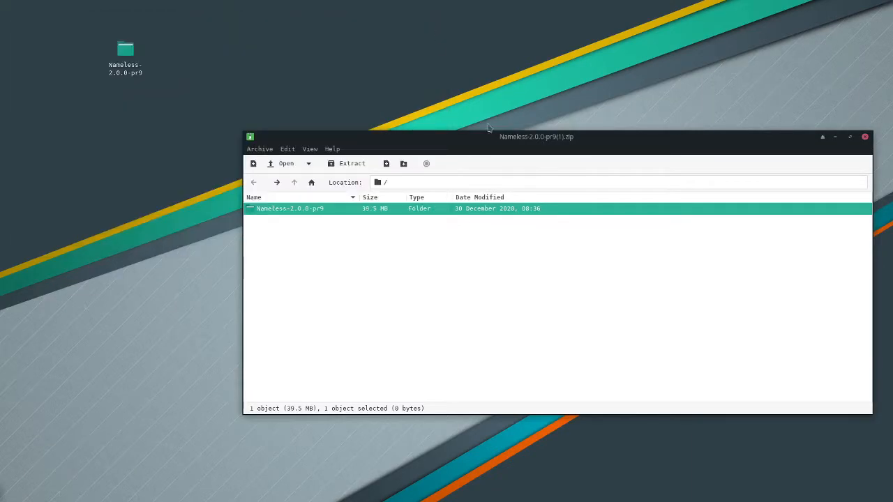
left_click(866, 137)
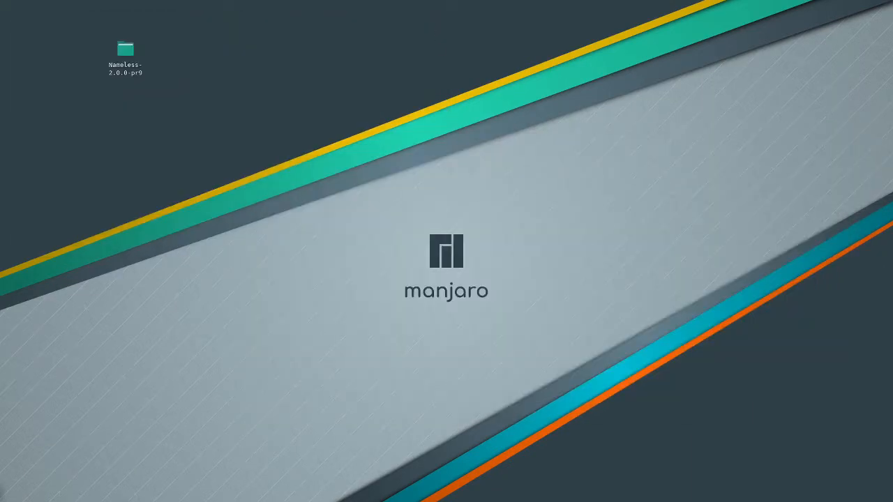
key("alt+Tab")
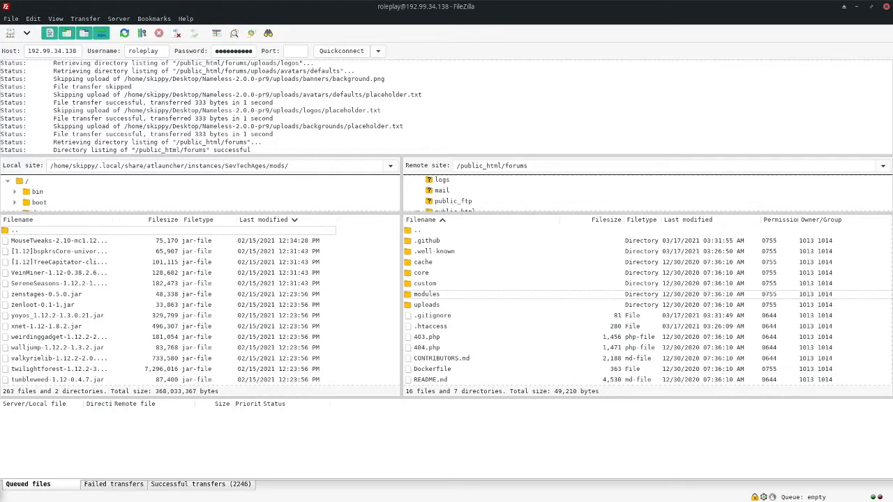
- Enable Show Hidden Files (dotfiles) in File Manager settings so .htaccess and .github appear
key("alt+Tab")
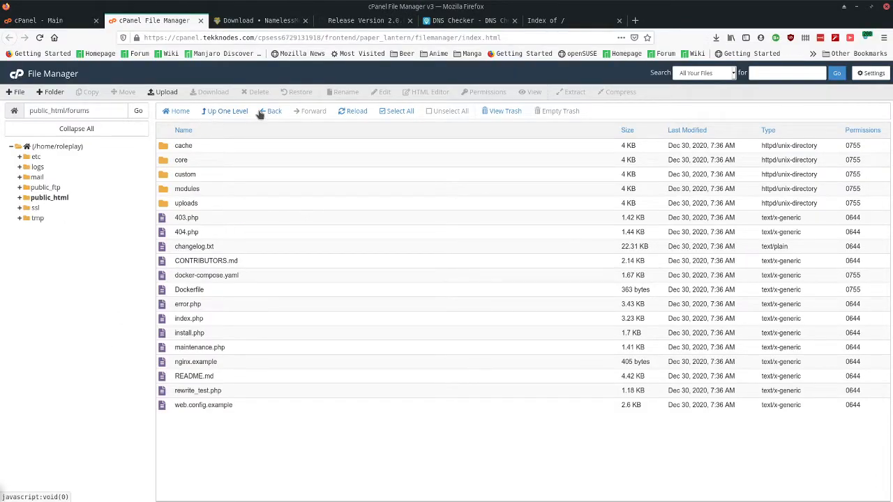
left_click(345, 114)
left_click(686, 74)
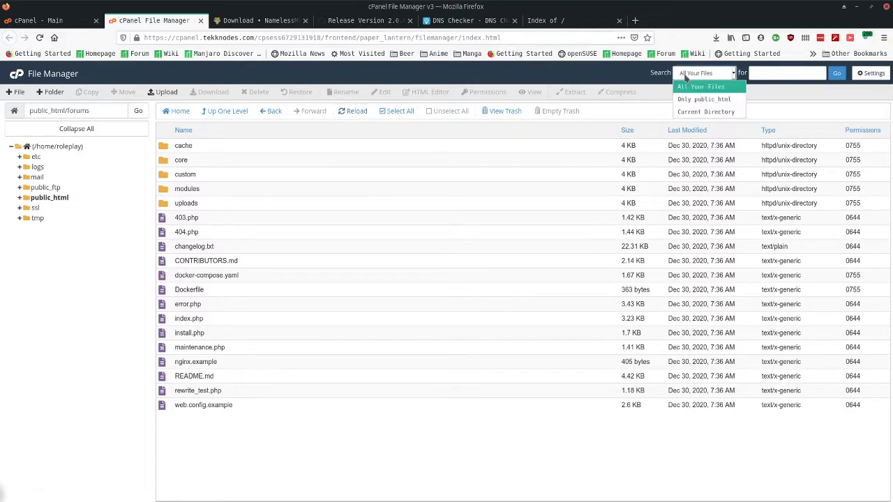
left_click(696, 85)
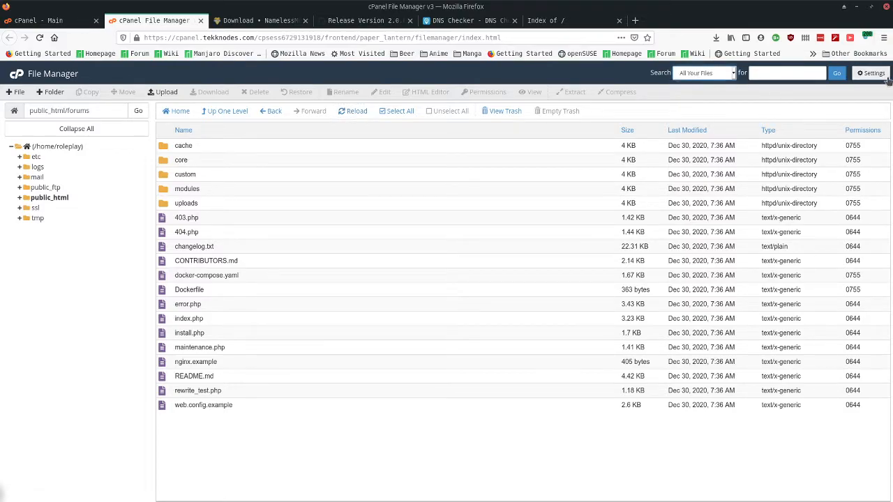
left_click(872, 73)
left_click(347, 313)
left_click(528, 351)
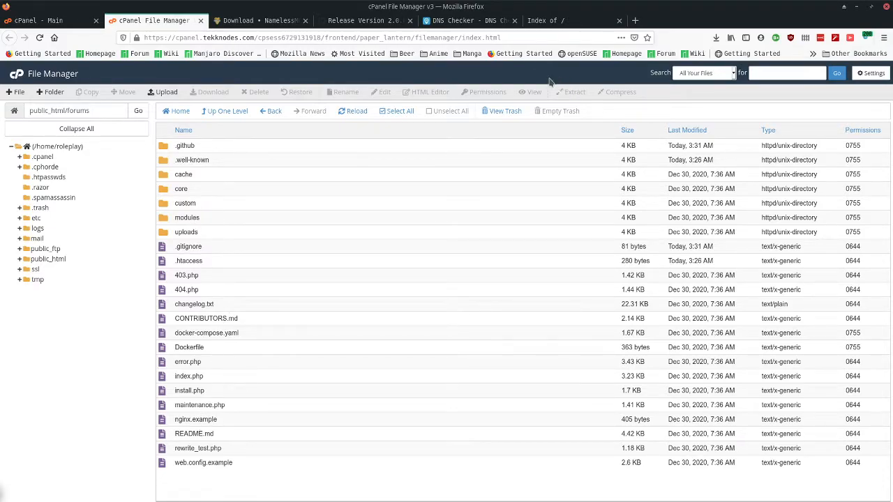
left_click(873, 74)
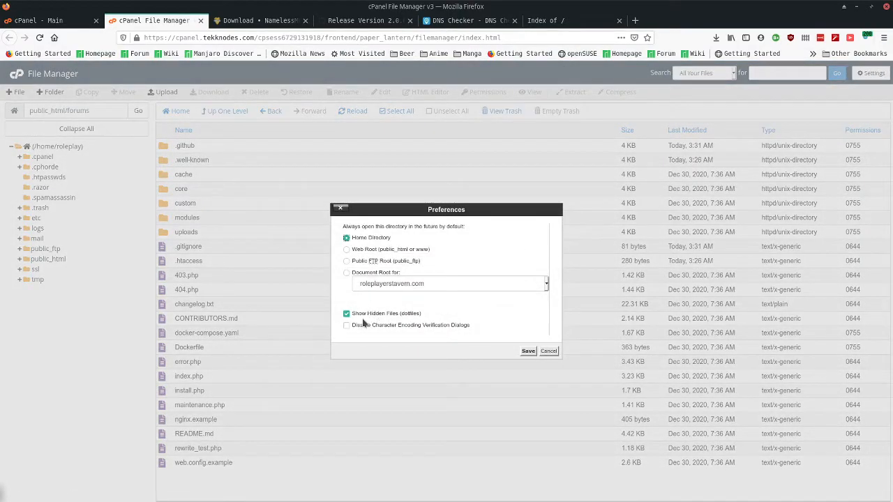
left_click(528, 351)
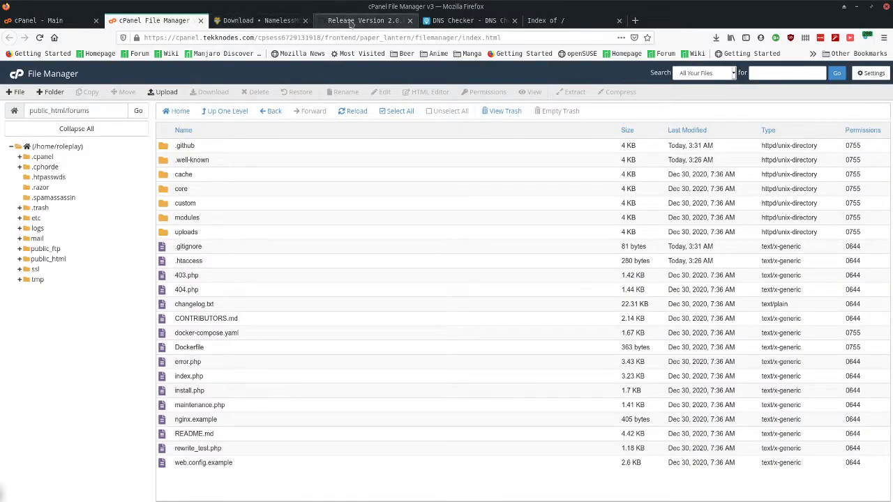
- Reload forums.roleplayerstavern.com to bring up the NamelessMC installer page
left_click(545, 23)
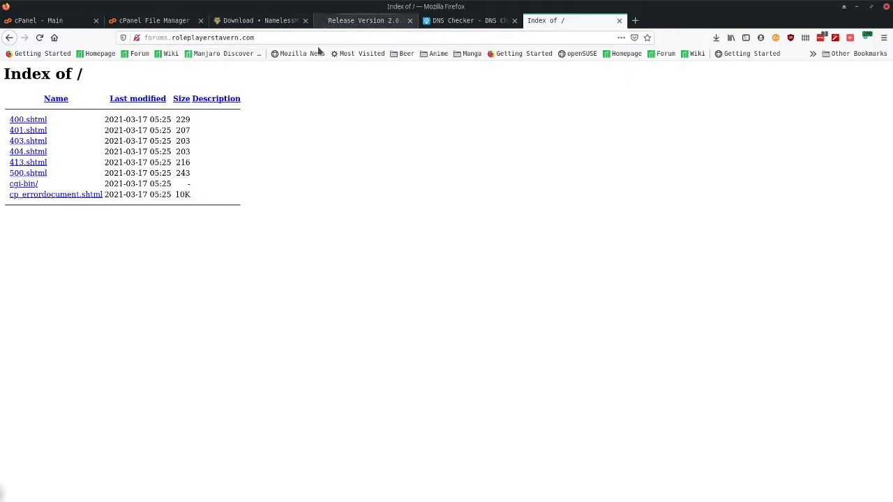
right_click(316, 148)
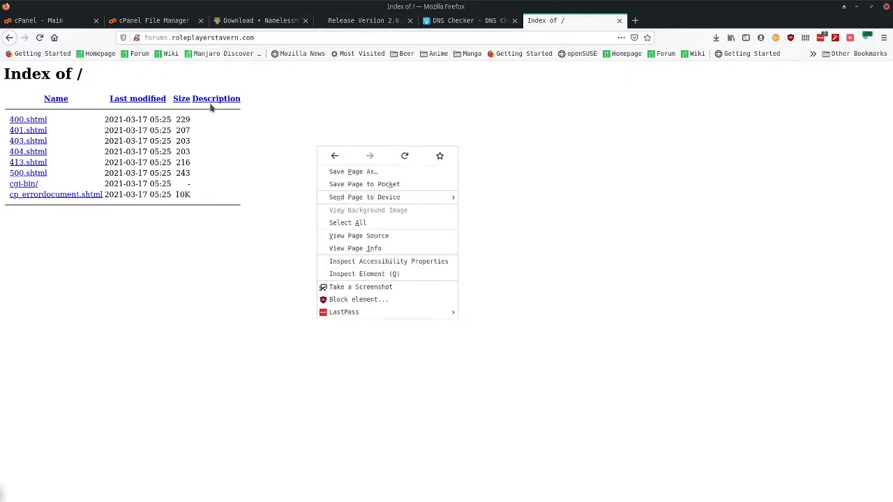
left_click(276, 161)
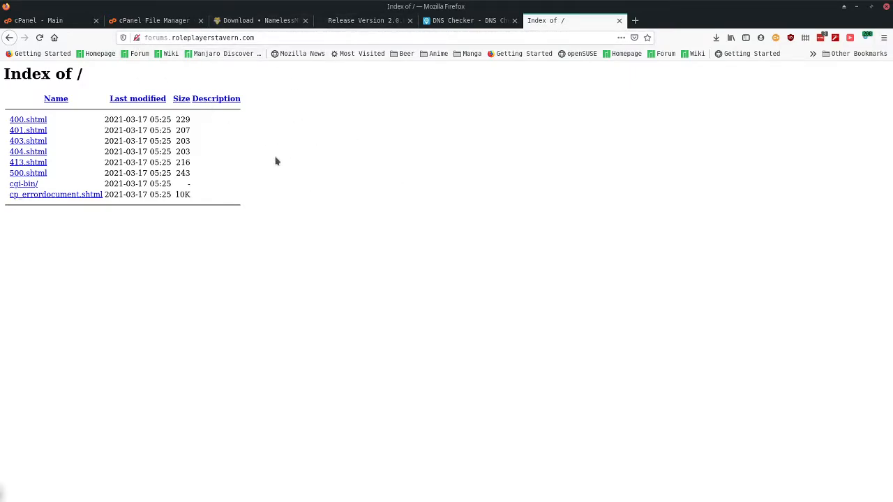
left_click(39, 37)
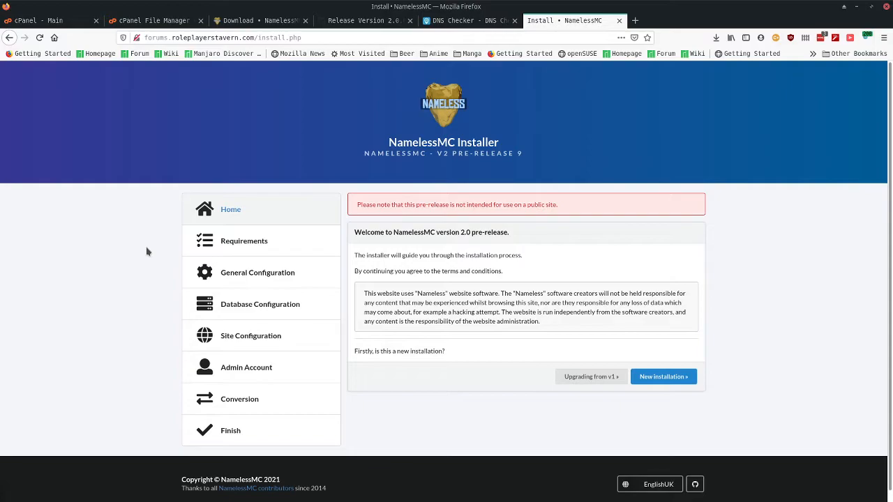
left_click_drag(365, 203, 568, 213)
left_click(571, 212)
scroll(107, 242, "down", 1)
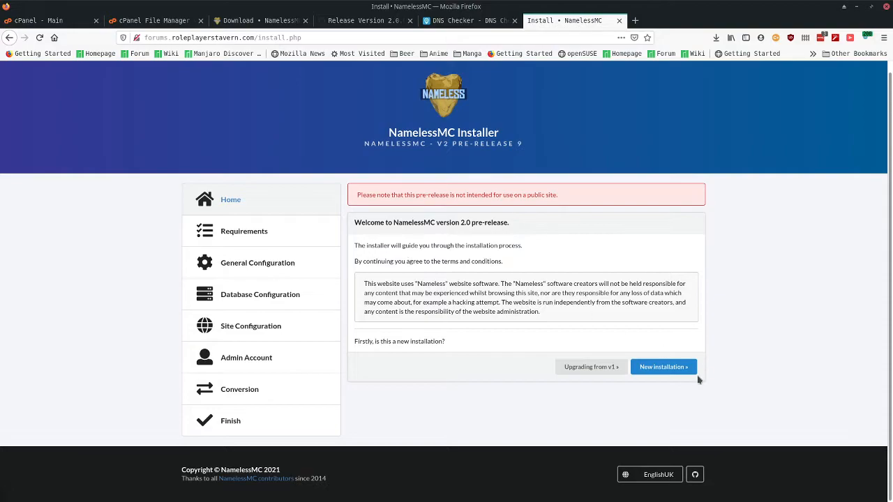
- Choose New installation and proceed past the passed Requirements check
left_click(675, 372)
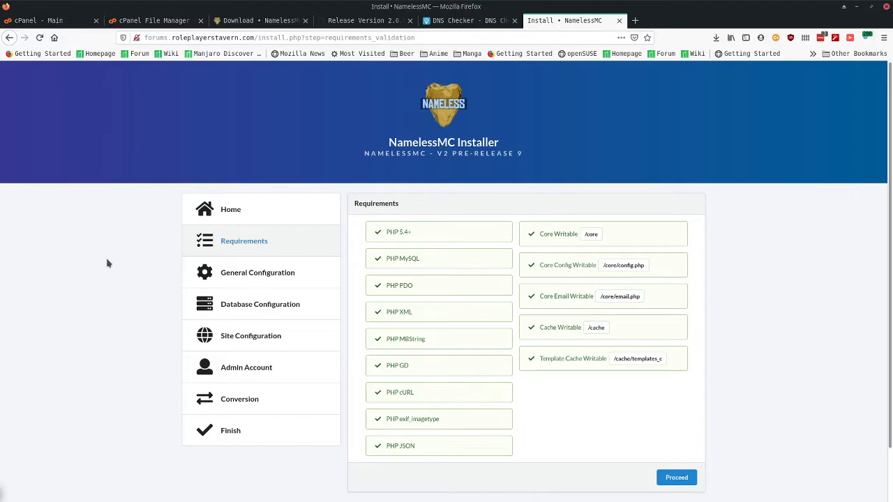
scroll(107, 263, "down", 2)
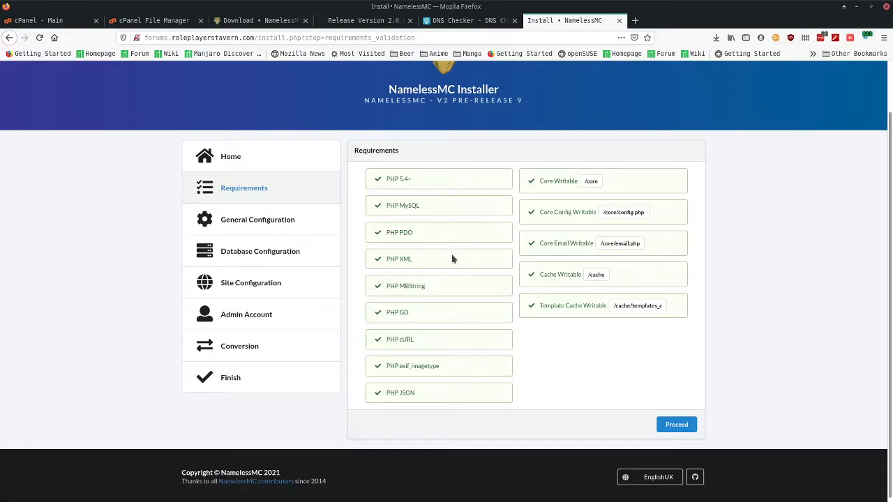
left_click(667, 425)
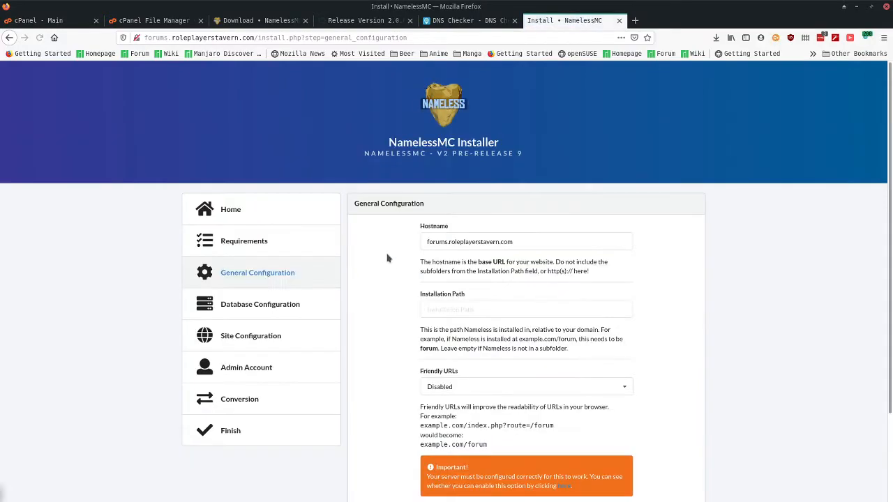
- Keep hostname forums.roleplayerstavern.com, leave the installation path empty, and keep Friendly URLs Disabled
scroll(380, 256, "down", 1)
mouse_move(424, 188)
left_mouse_down()
mouse_move(550, 196)
mouse_move(411, 182)
left_mouse_up()
left_click(392, 216)
left_click(404, 215)
left_click(453, 254)
left_click(372, 259)
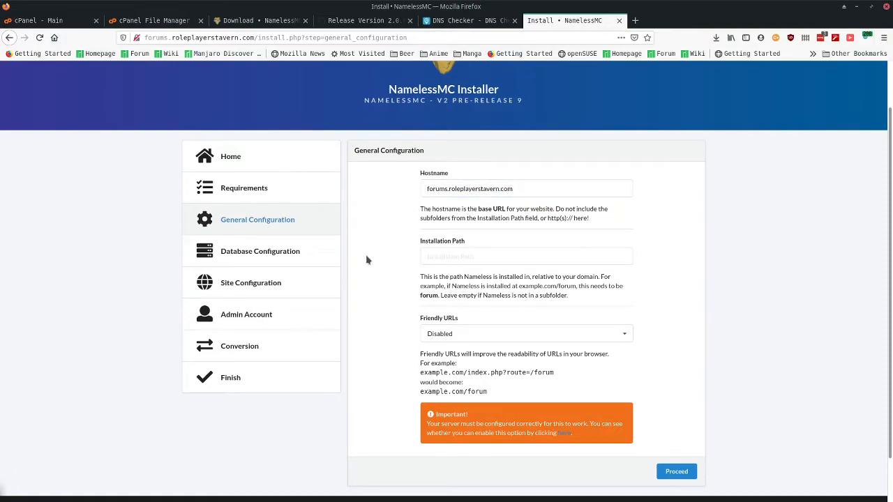
scroll(366, 260, "down", 1)
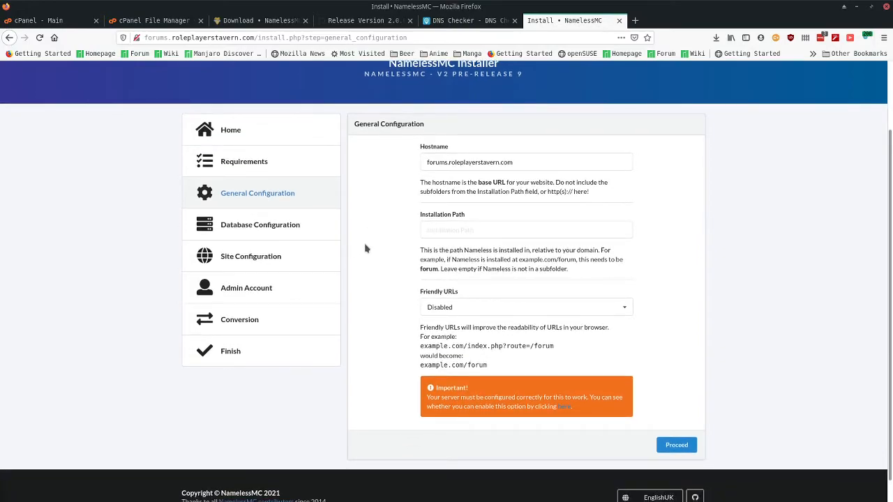
scroll(366, 248, "down", 1)
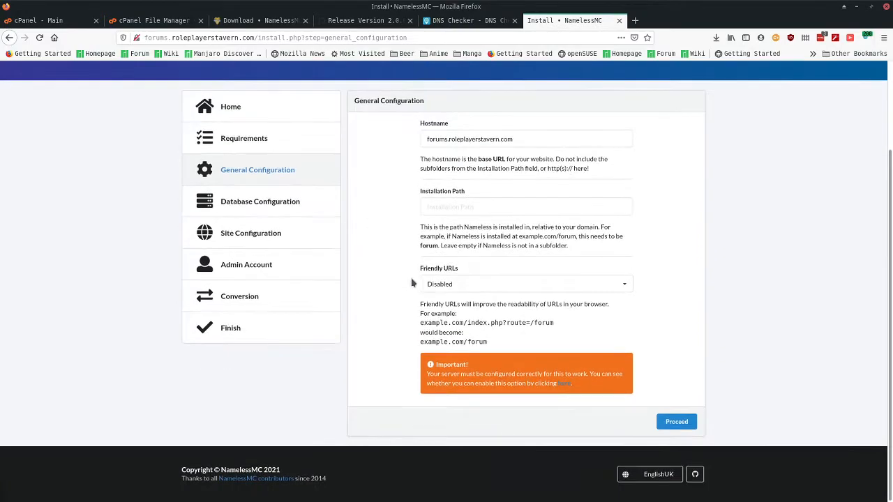
left_click(457, 285)
left_click(392, 289)
- Run the URL rewrite test, close the failed 404 page, and proceed to database setup
left_click_drag(487, 341, 423, 341)
left_click(422, 341)
left_click_drag(469, 322, 493, 323)
left_click_drag(513, 322, 553, 323)
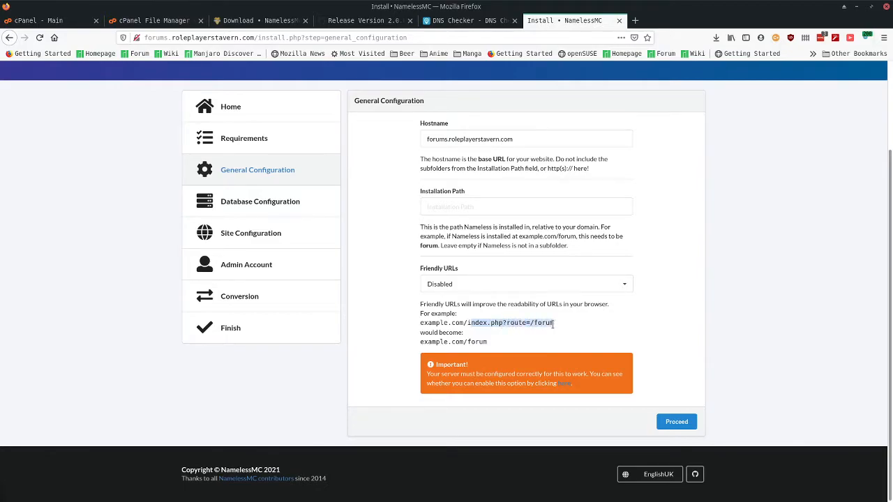
left_click(389, 323)
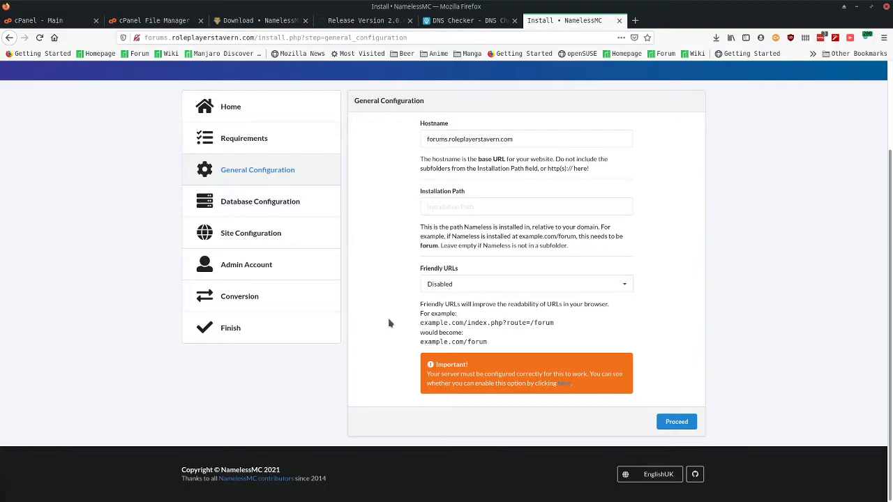
left_click(567, 383)
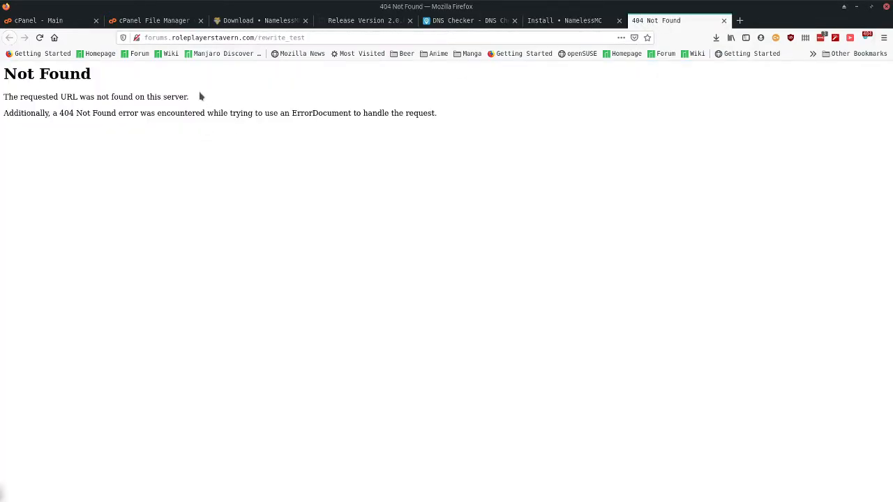
left_click(723, 21)
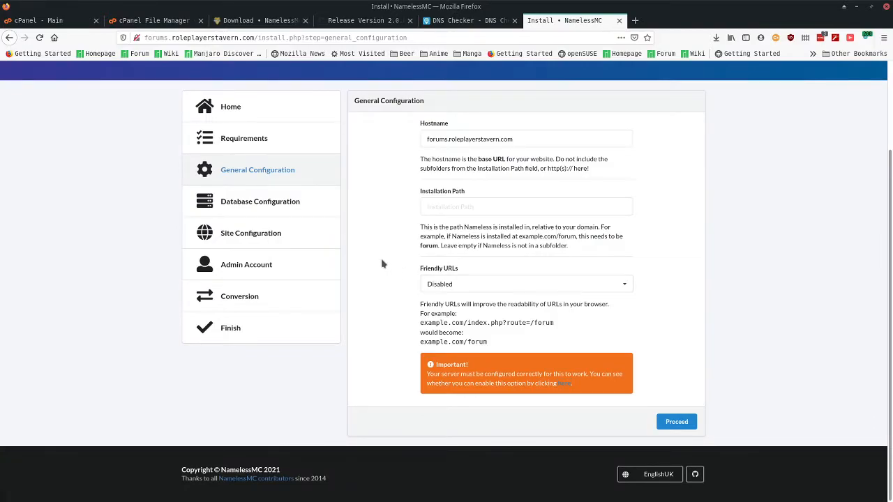
left_click(659, 424)
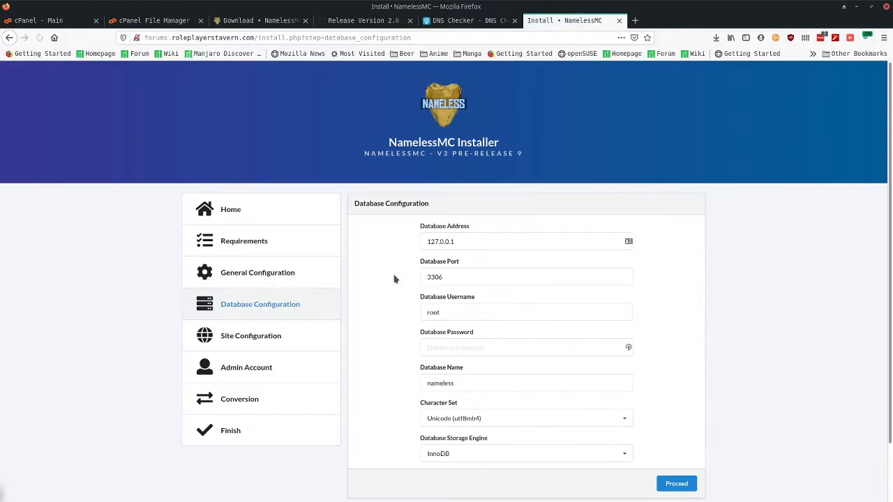
- From the cPanel main tab, open MySQL® Databases under the Databases section
scroll(396, 279, "down", 2)
left_click_drag(402, 151, 445, 161)
left_click(360, 186)
left_click(38, 20)
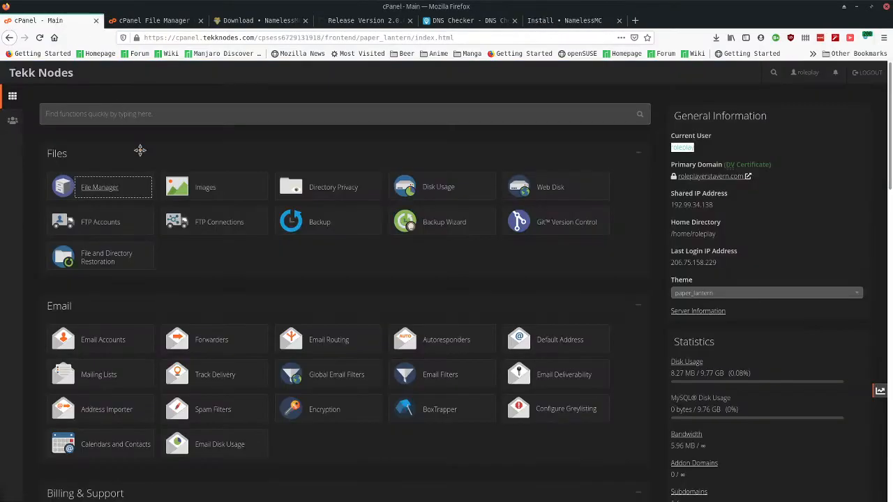
scroll(202, 292, "down", 3)
scroll(293, 337, "down", 8)
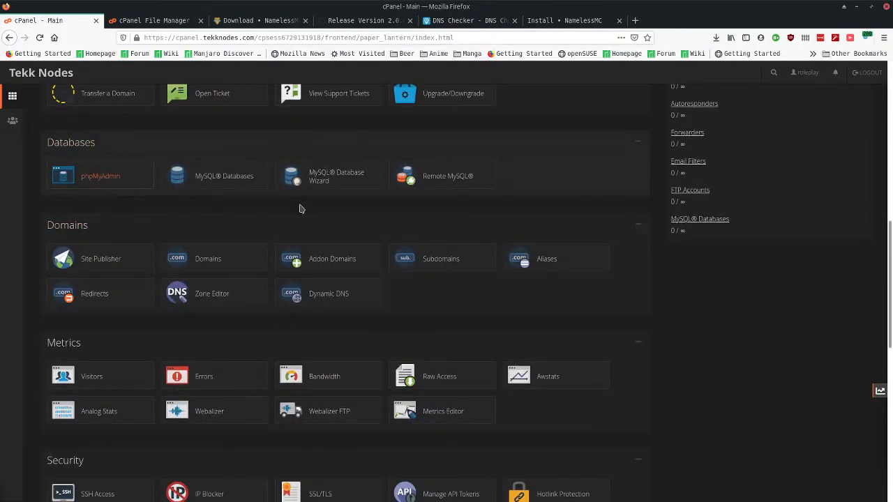
scroll(168, 349, "up", 2)
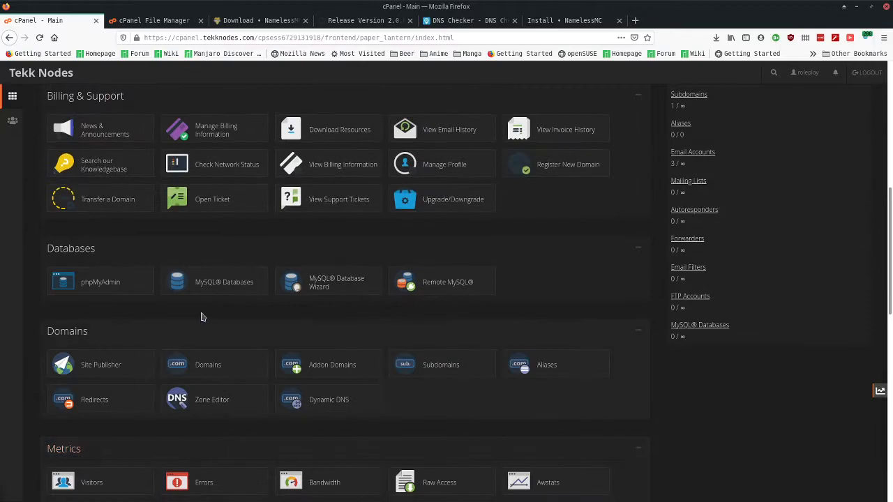
left_click(213, 286)
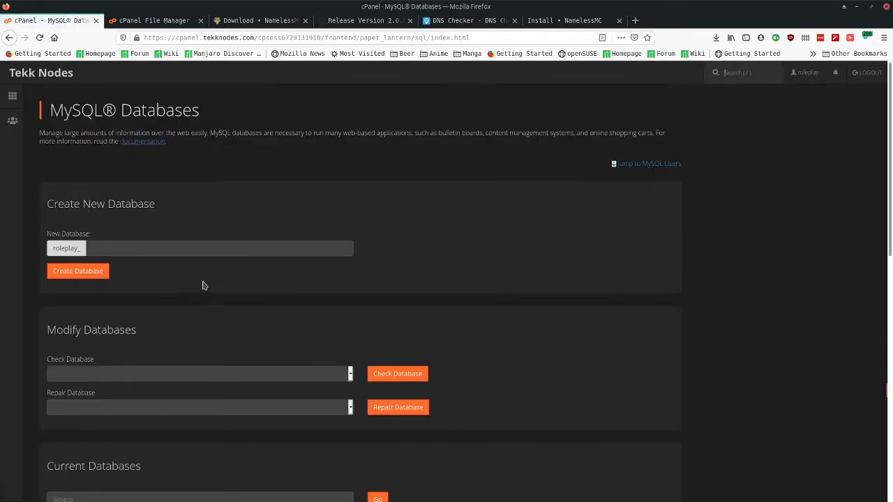
- Create a new database named forum, giving roleplay_forum with the roleplay_ prefix
left_click(139, 249)
type("forum")
left_click_drag(108, 205, 165, 209)
left_click(164, 209)
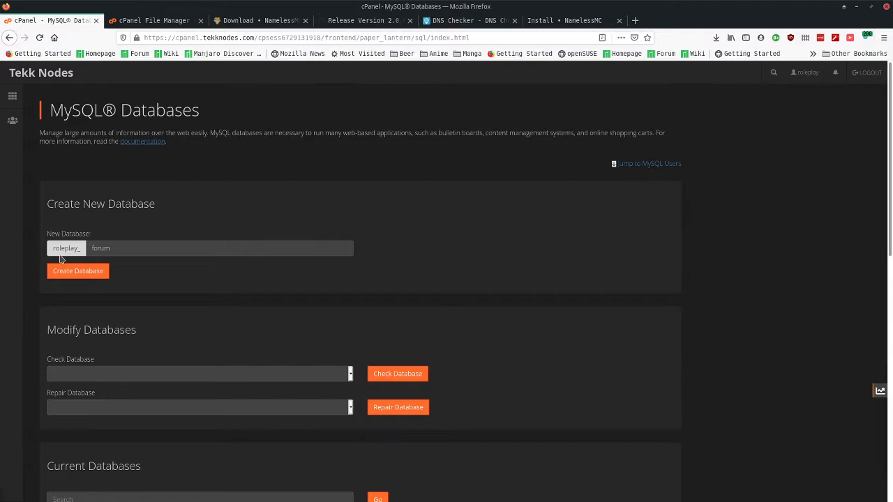
left_click_drag(52, 254, 79, 249)
left_click(111, 226)
left_click(70, 270)
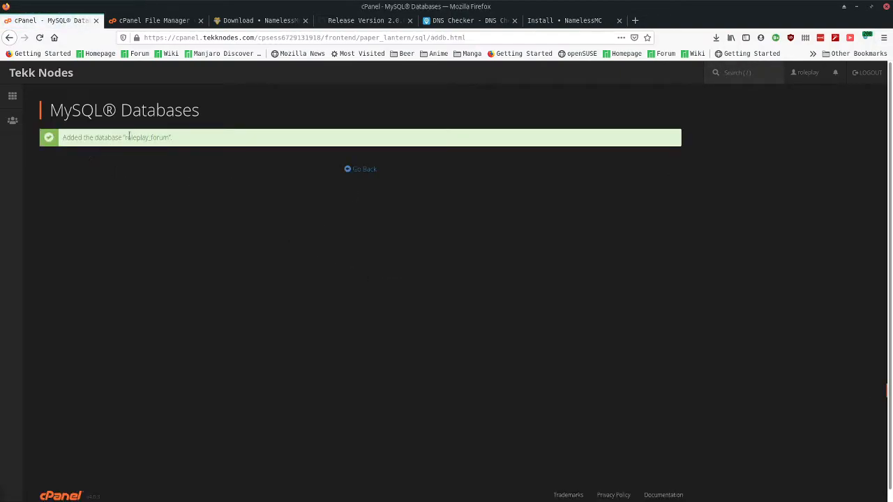
- Return to MySQL Databases and start the username under Add New User
left_click_drag(126, 138, 169, 139)
left_click(369, 171)
scroll(168, 306, "down", 5)
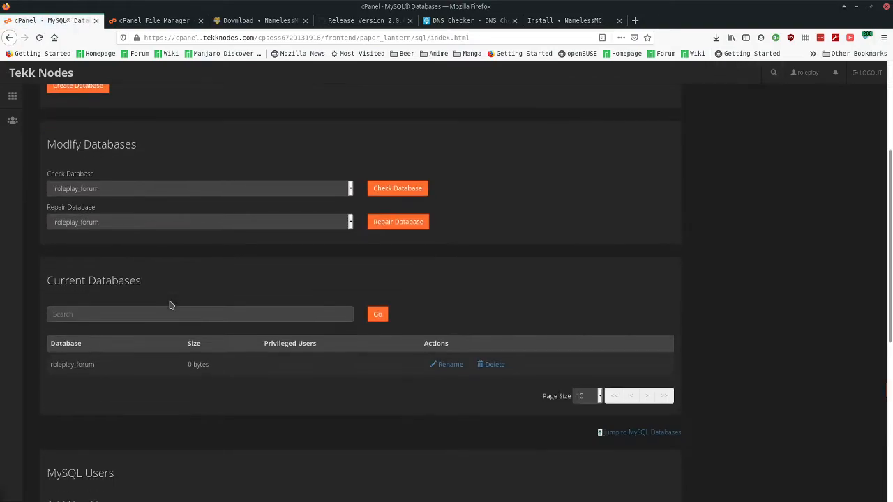
scroll(80, 272, "down", 7)
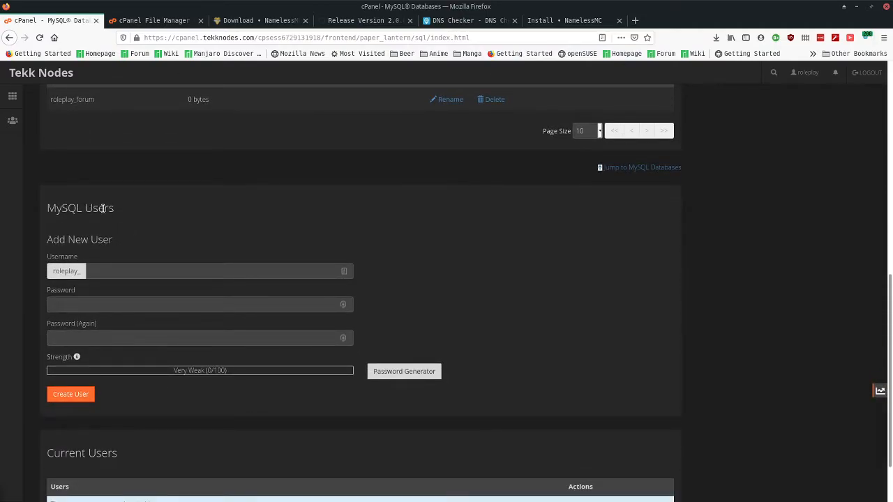
left_click(128, 271)
- Generate a strong password and record it in a notes window with username roleplay_forums
left_click(409, 378)
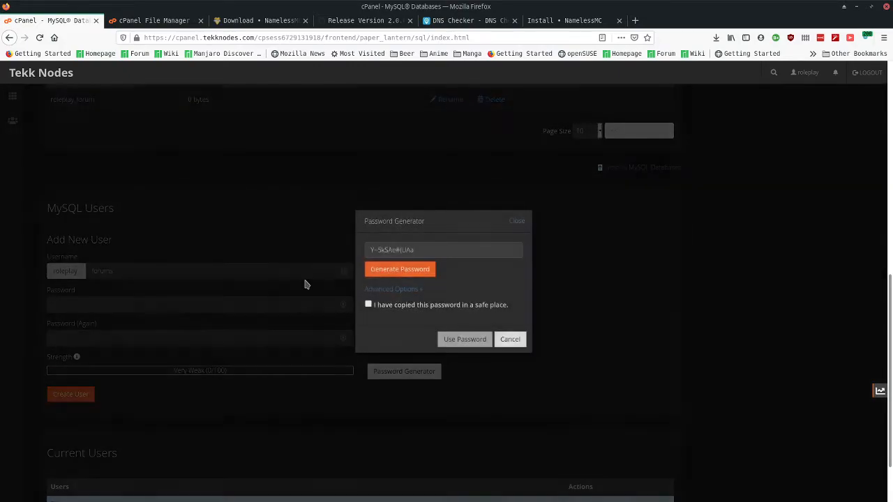
left_click(427, 251)
key("alt+Tab")
key("Return")
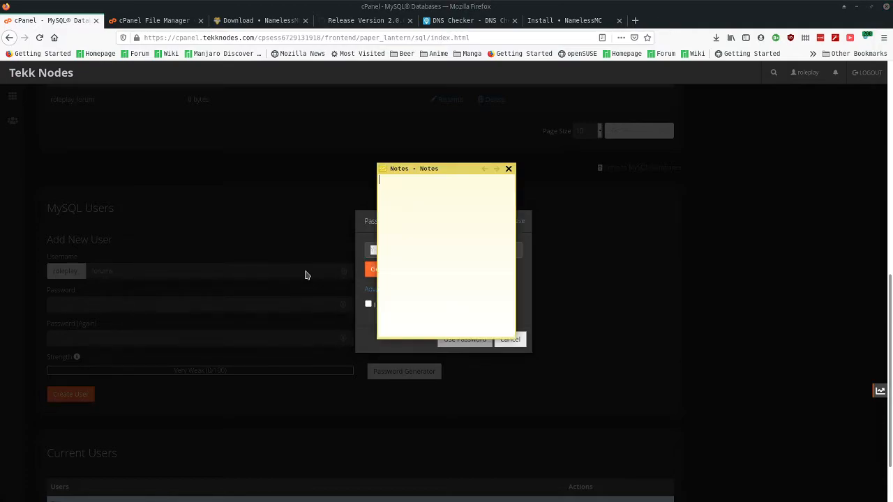
key("ctrl+v")
key("Return")
key("Return")
key("Return")
type("Passwor")
type("user")
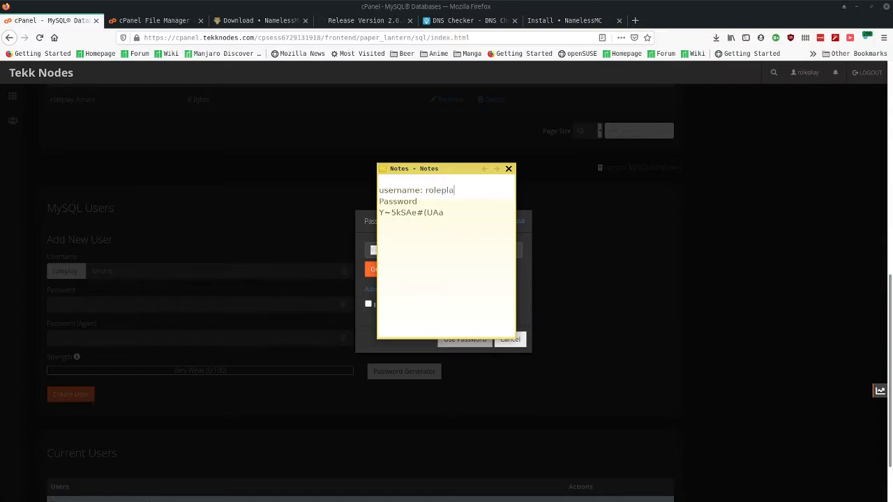
type("name: roleplay_forums")
type("database: roleplay_forum")
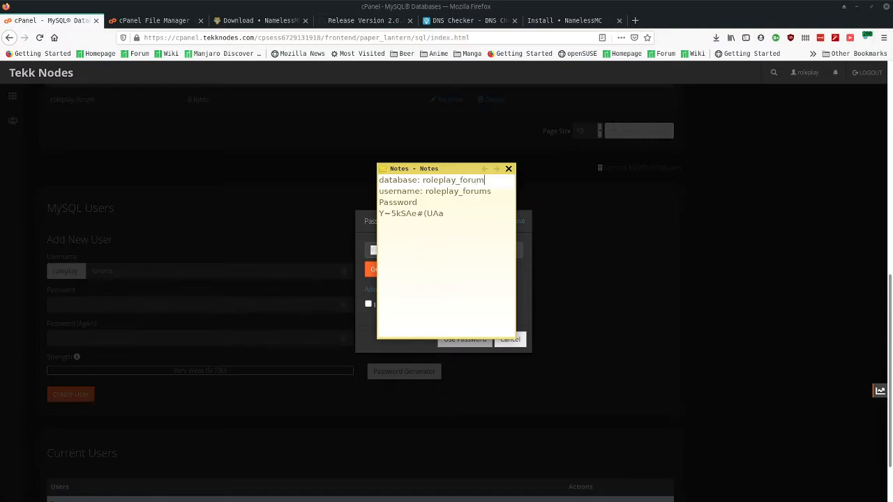
left_click_drag(428, 166, 0, 279)
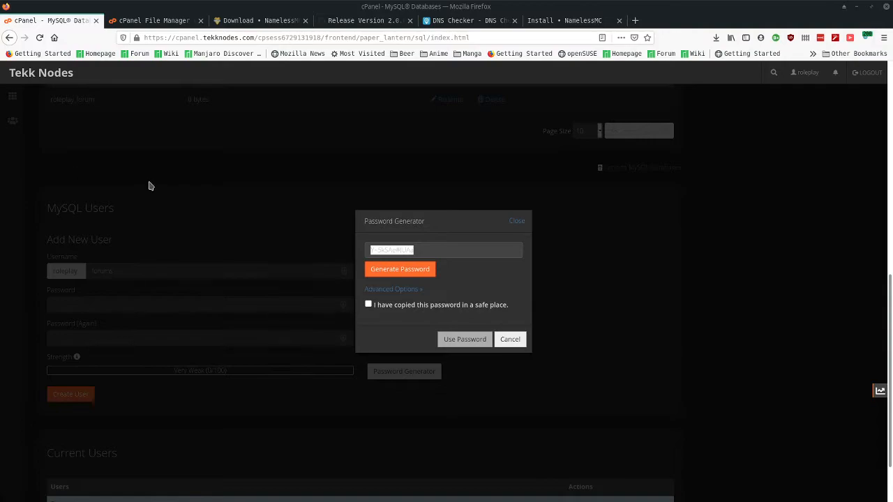
- Confirm the password is saved, use it for both fields, and create the user
left_click(368, 304)
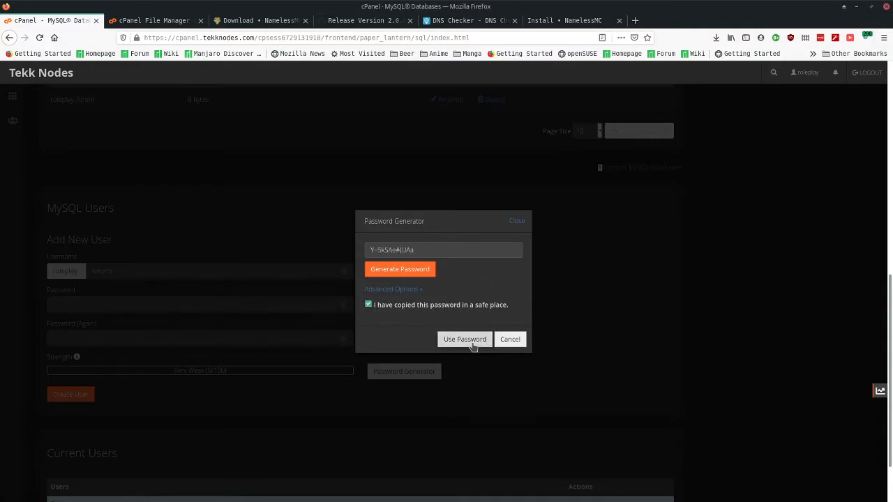
left_click(465, 339)
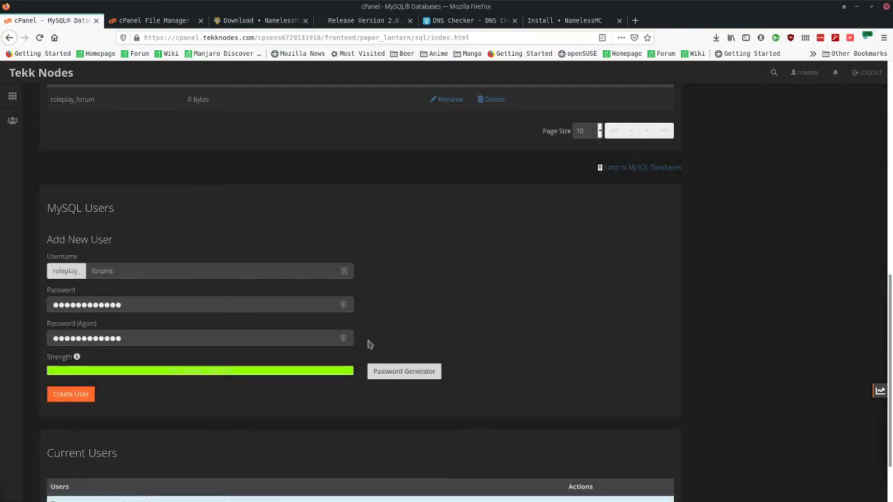
left_click(70, 394)
left_click(147, 136)
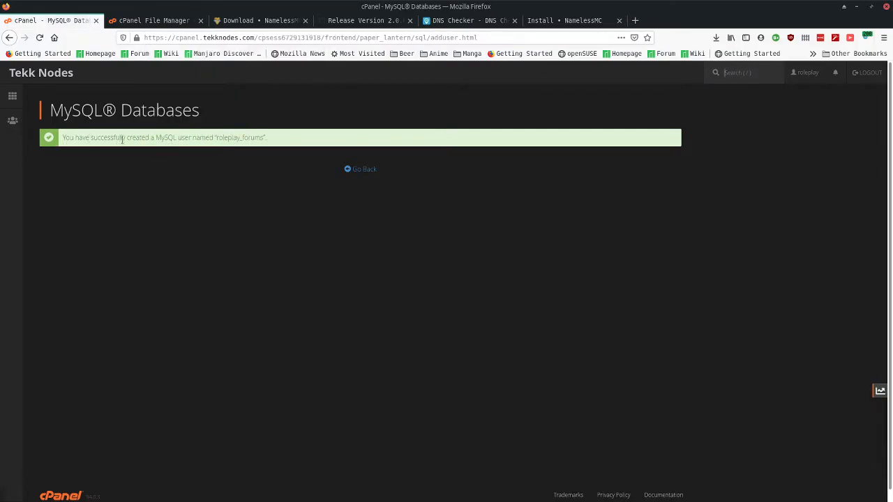
- Return from the user confirmation to the MySQL Databases overview
left_click_drag(170, 138, 255, 137)
left_click(370, 171)
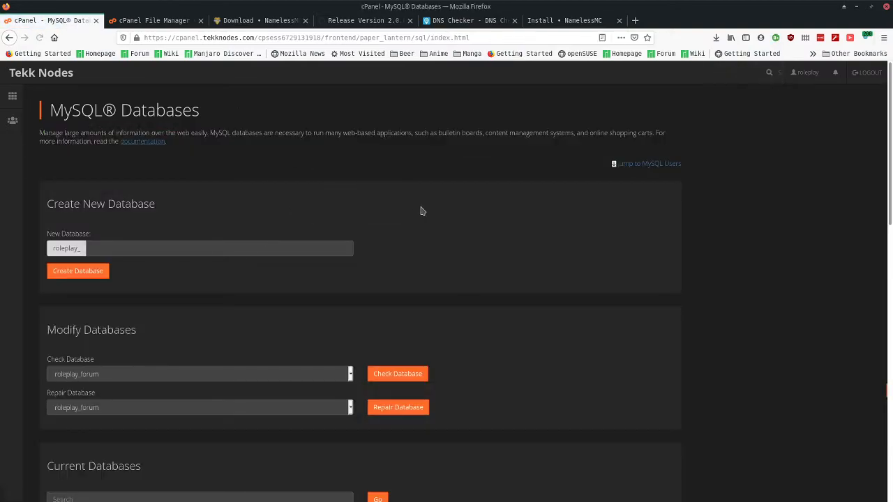
scroll(235, 214, "down", 3)
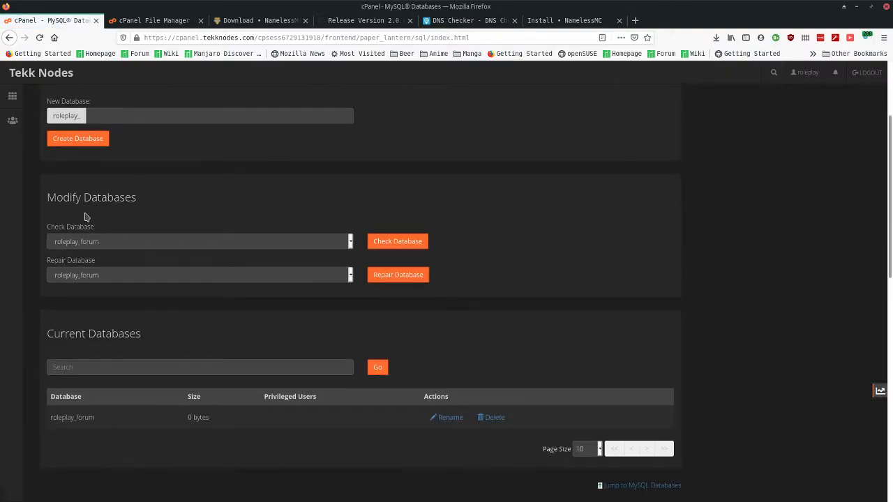
scroll(149, 262, "down", 6)
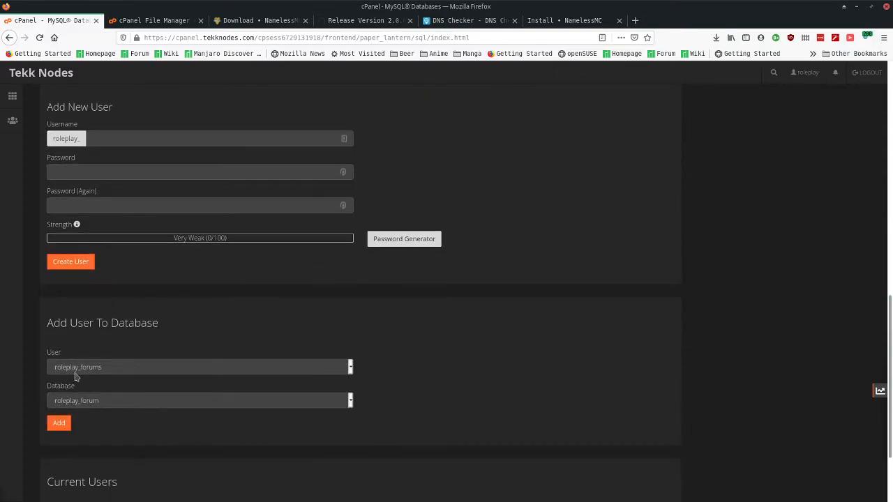
scroll(121, 327, "down", 3)
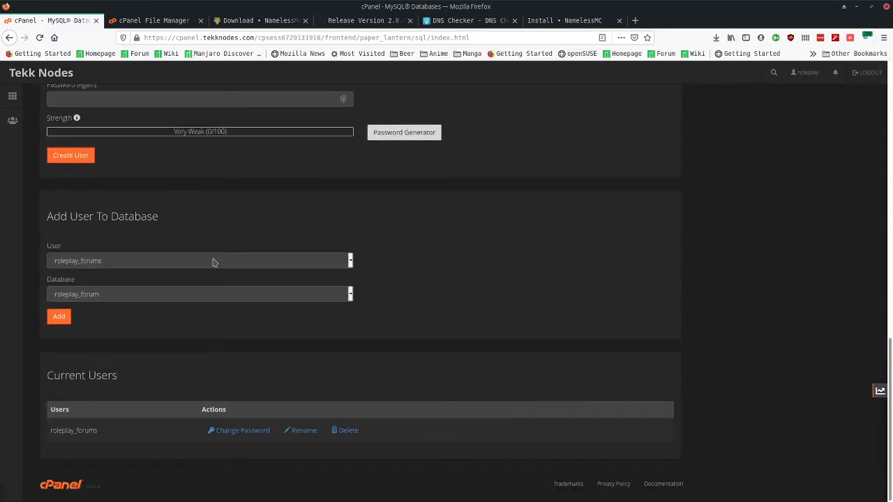
scroll(292, 242, "up", 2)
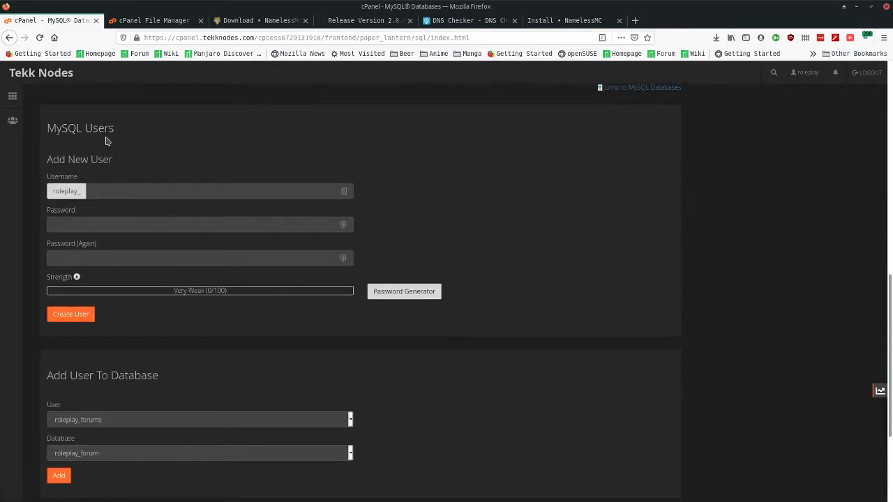
- Add user roleplay_forums to database roleplay_forum under Add User To Database
left_click_drag(55, 376, 161, 381)
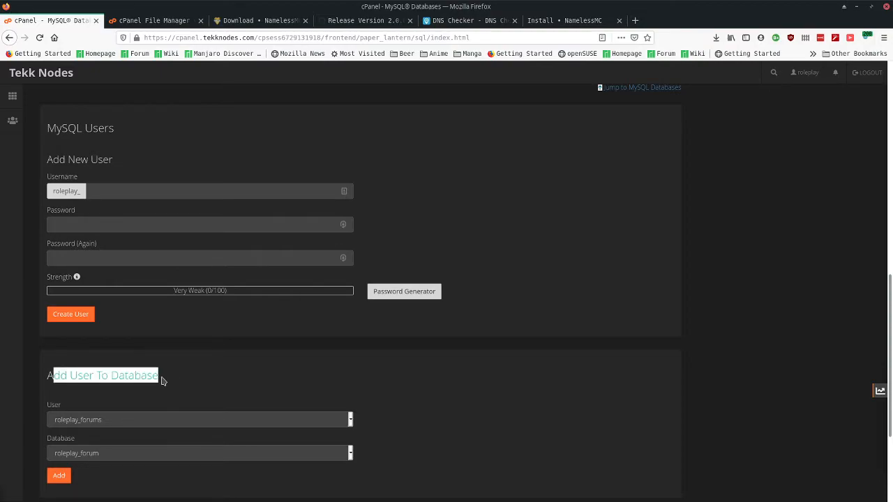
left_click(162, 380)
left_click(163, 418)
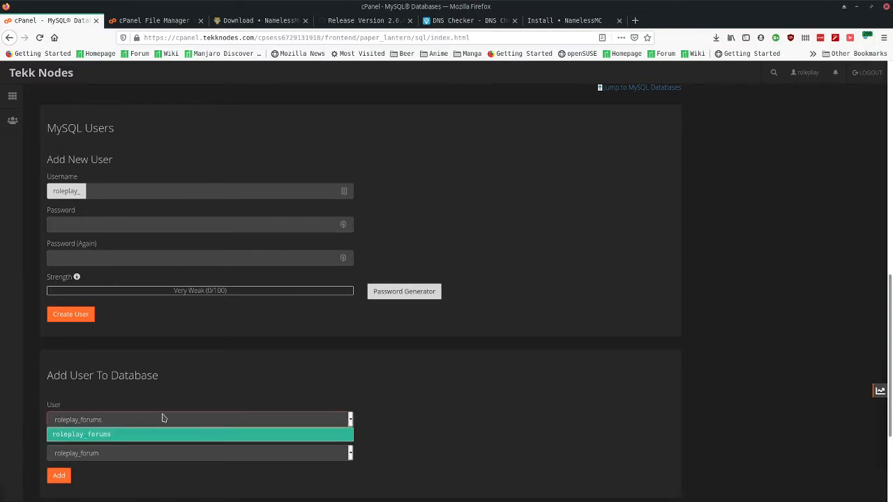
left_click(150, 434)
left_click(140, 454)
left_click(139, 468)
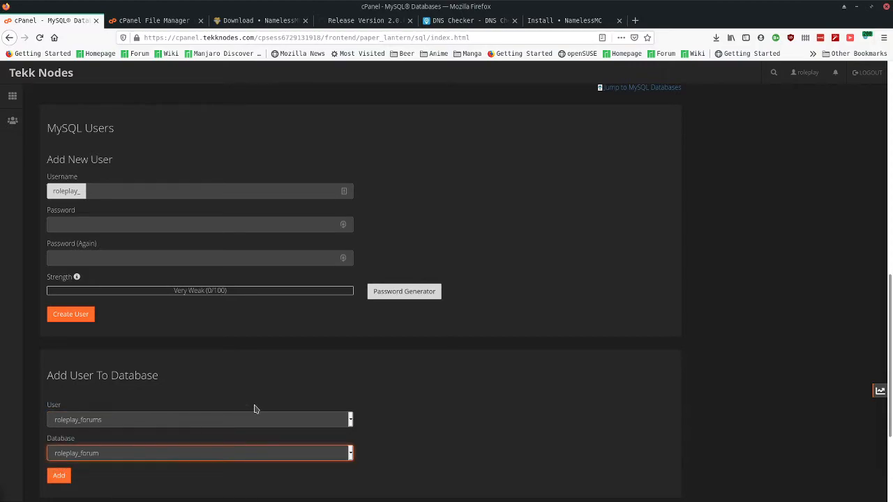
left_click(50, 479)
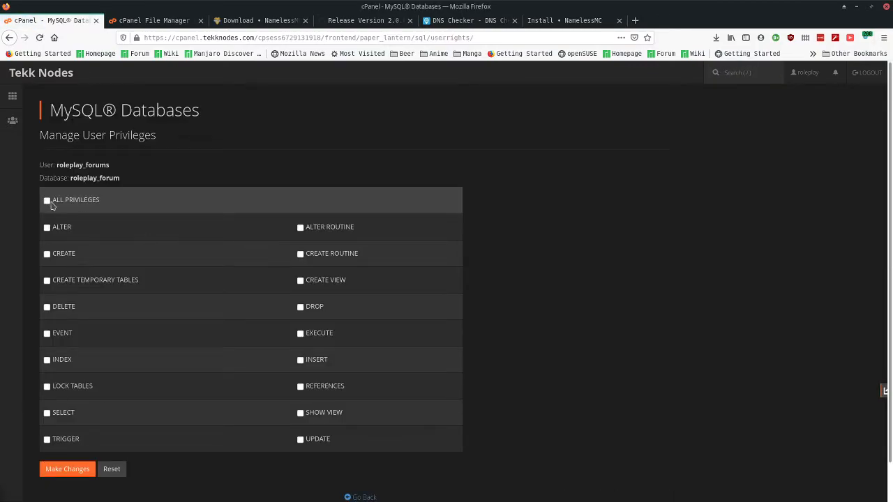
- Grant ALL PRIVILEGES on roleplay_forum, save the changes, and dismiss the success notice
left_click(49, 202)
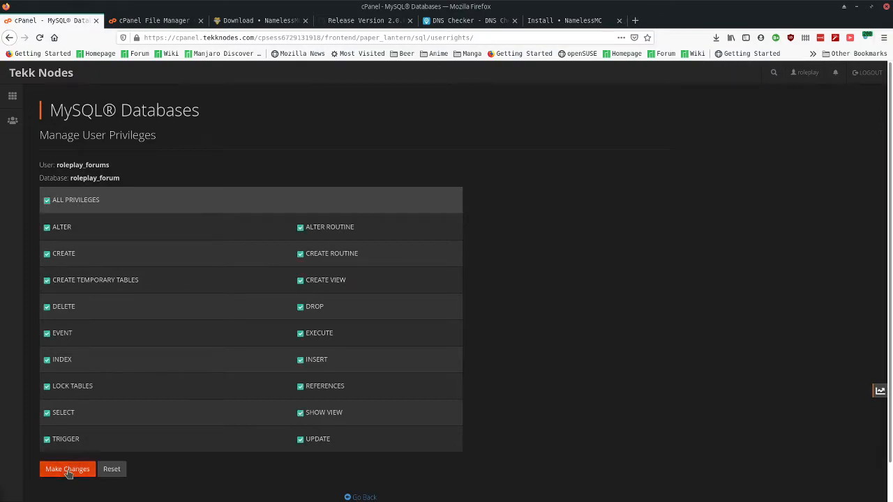
left_click(68, 470)
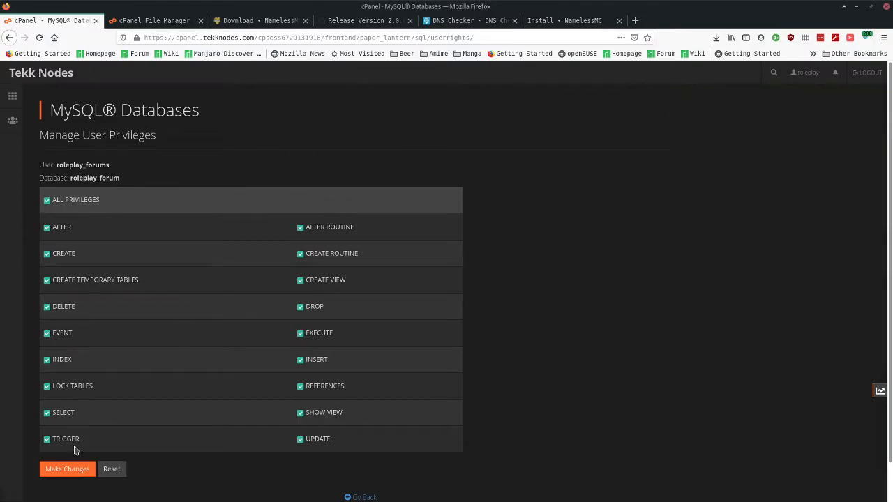
left_click(85, 466)
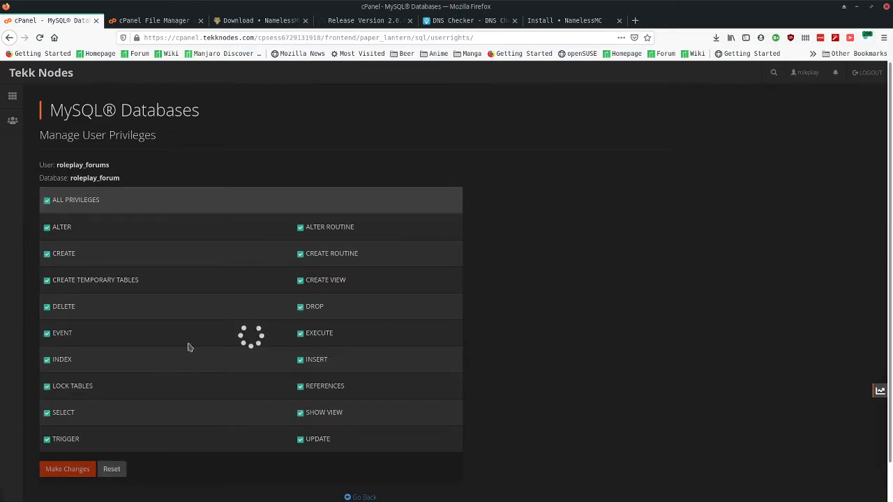
left_click_drag(706, 106, 766, 109)
left_click(193, 143)
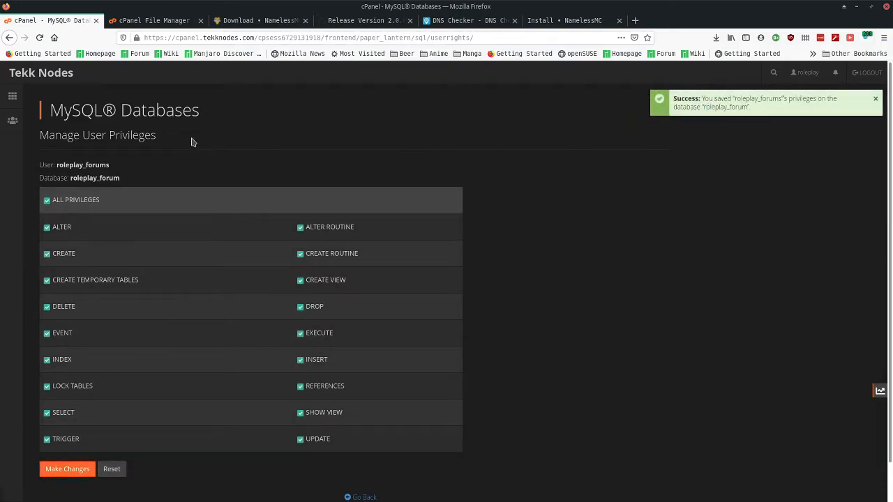
left_click(875, 99)
- Return to the NamelessMC installer's Database Configuration step
scroll(523, 250, "down", 1)
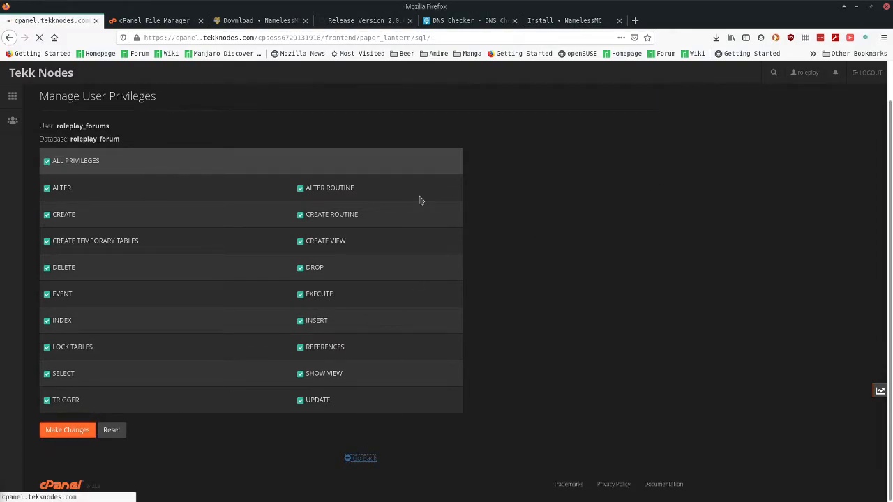
scroll(419, 200, "down", 4)
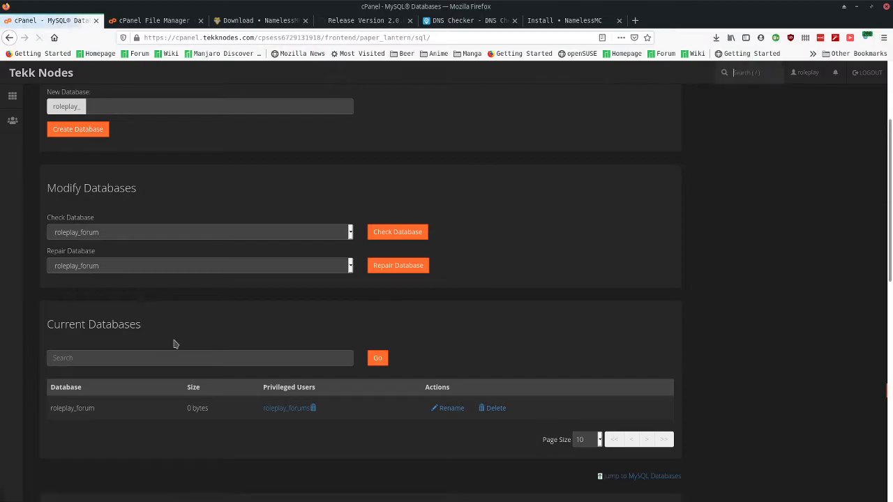
scroll(175, 344, "down", 5)
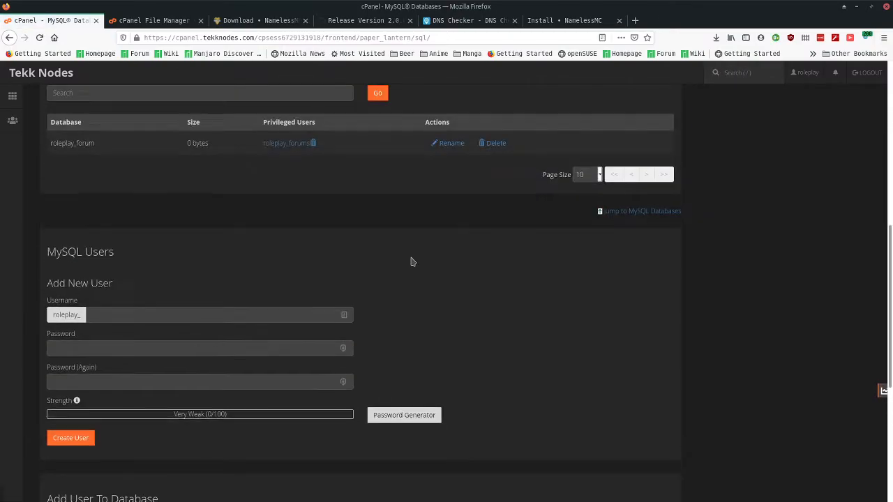
scroll(412, 262, "up", 3)
left_click(564, 21)
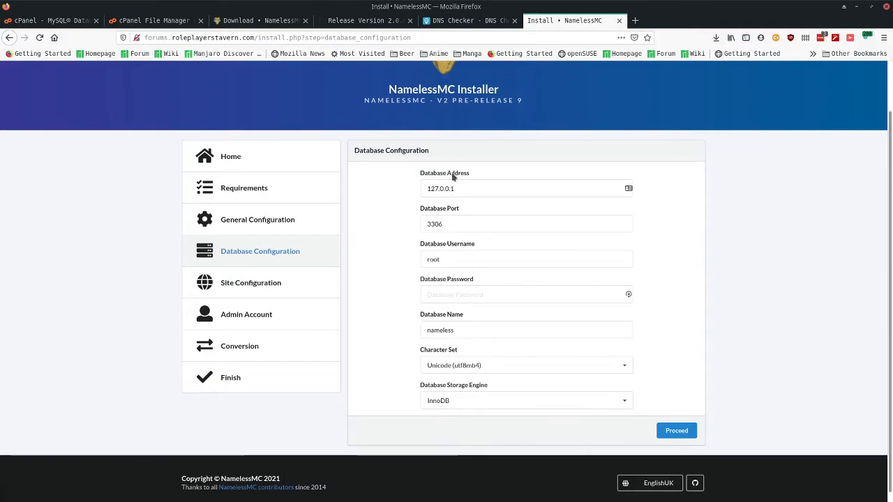
- Enter username roleplay_forums, the pasted password and database name roleplay_forum, then submit
left_click_drag(474, 189, 390, 192)
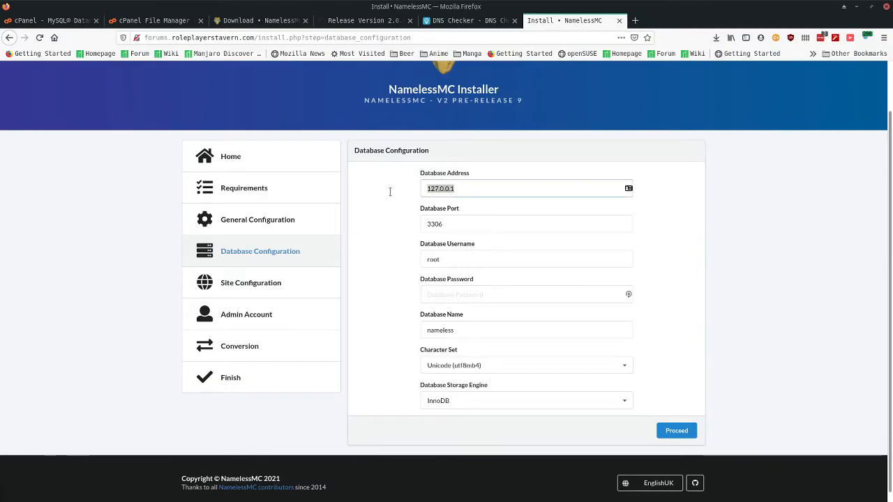
left_click(392, 196)
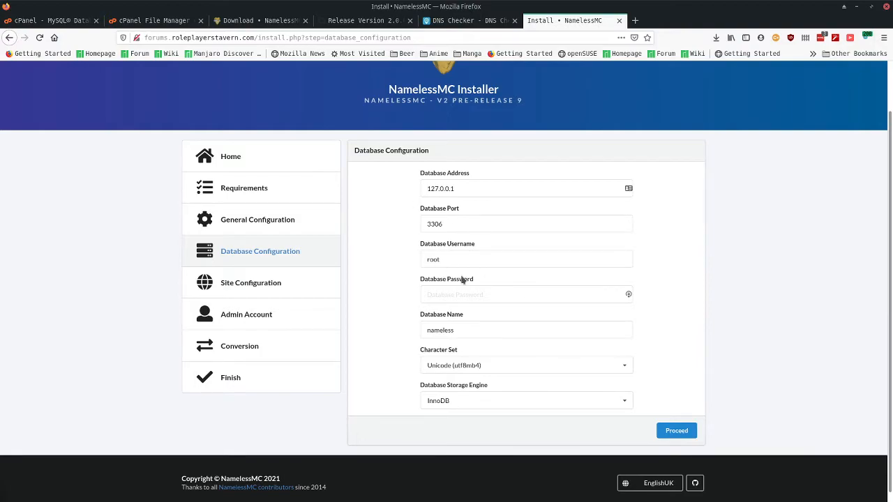
left_click_drag(453, 257, 369, 261)
type("role")
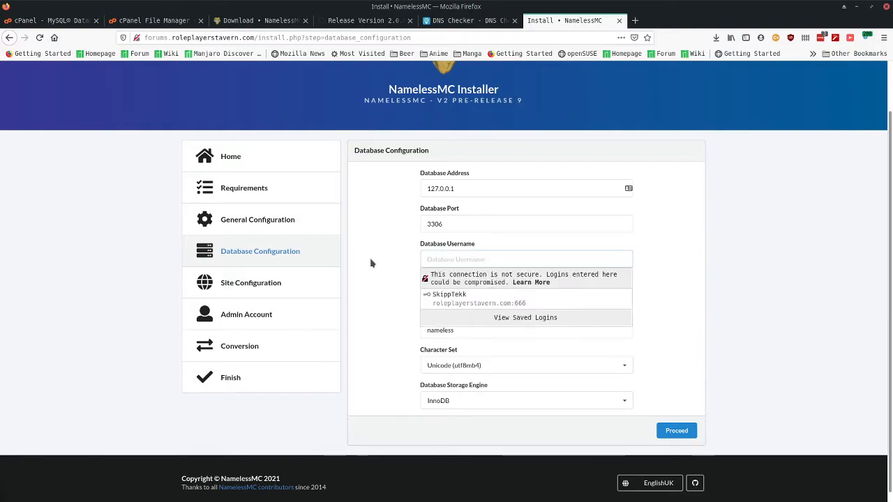
type("play_forum")
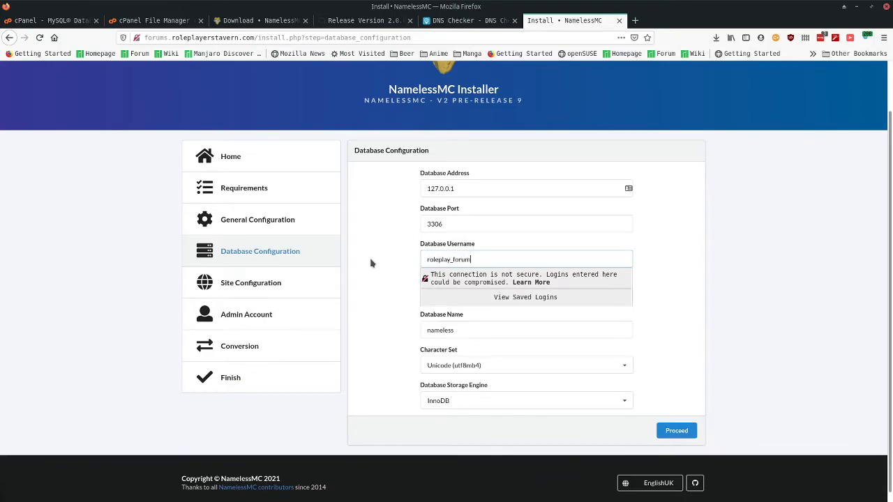
type("s")
key("Tab")
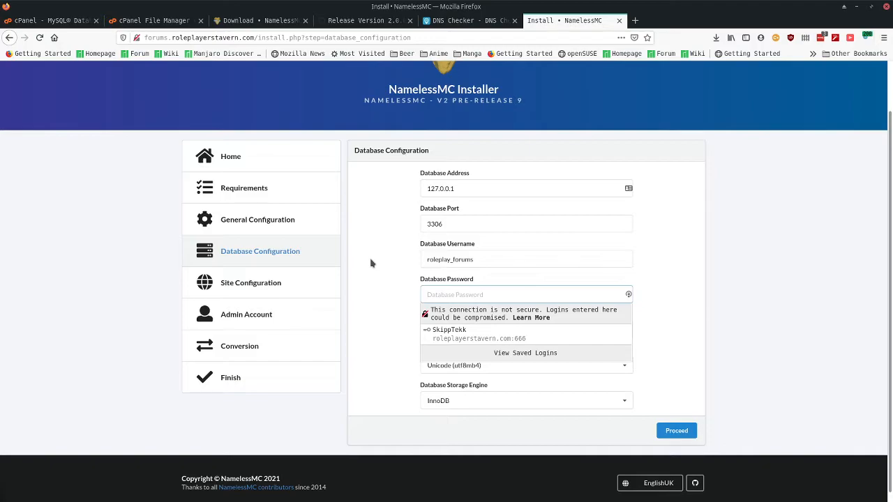
key("ctrl+v")
key("Tab")
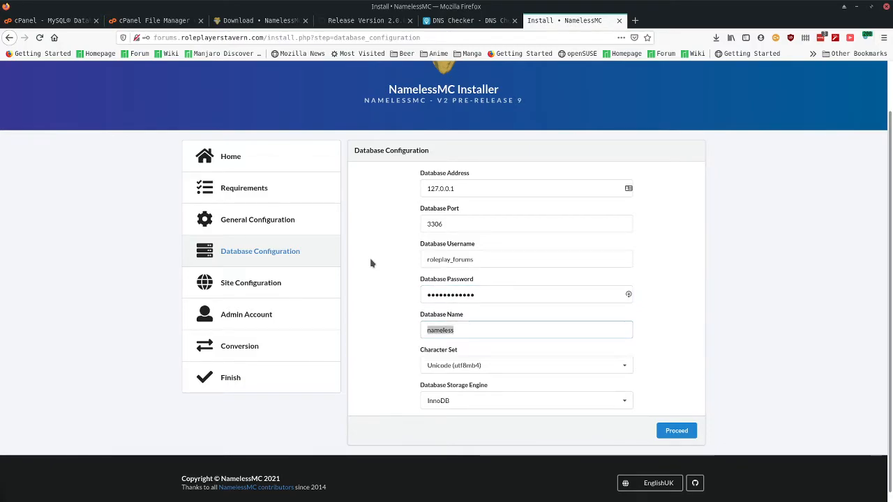
type("role")
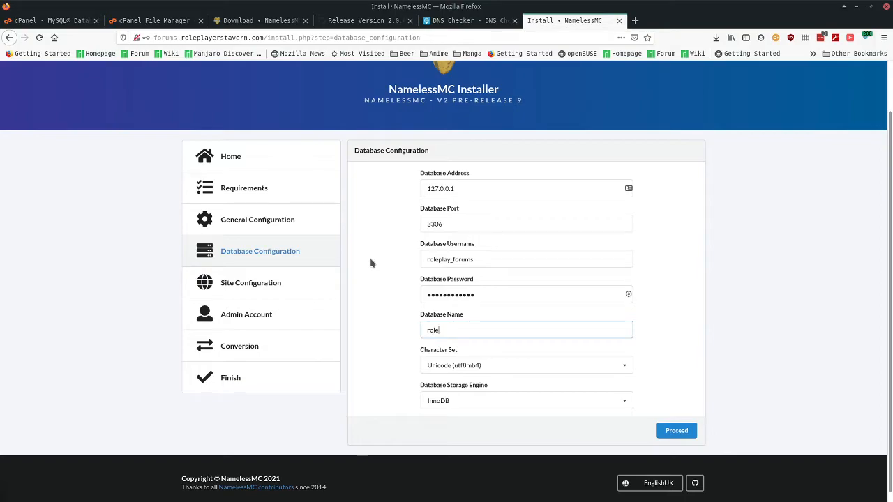
type("play_forum")
left_click(371, 263)
scroll(366, 272, "down", 1)
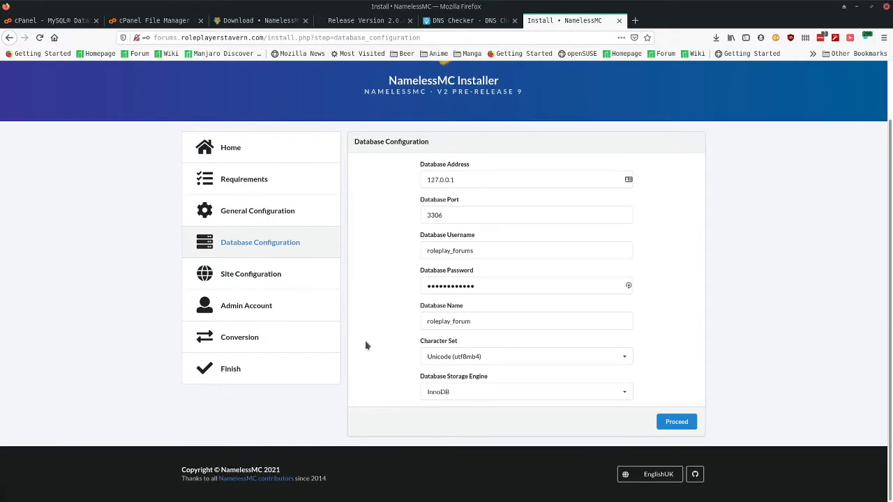
left_click(673, 421)
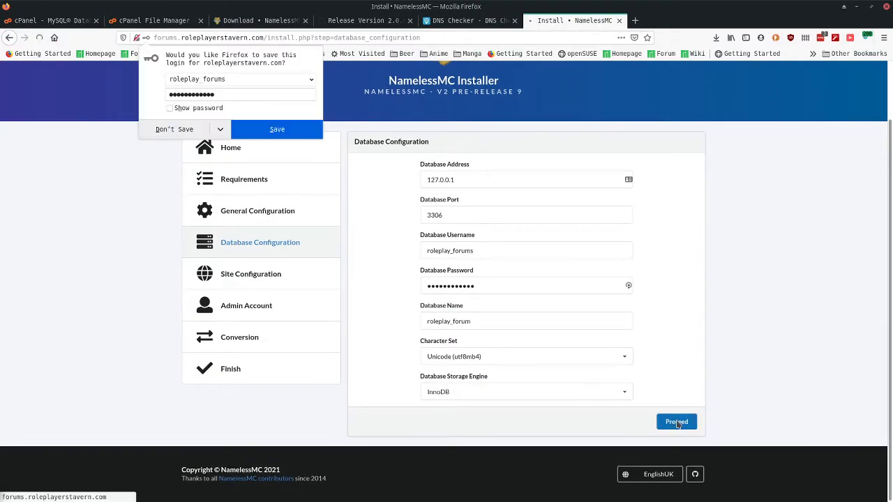
- Decline Firefox's save-login prompt and enter 'Testing site' as the site name
left_click(175, 130)
left_click(458, 255)
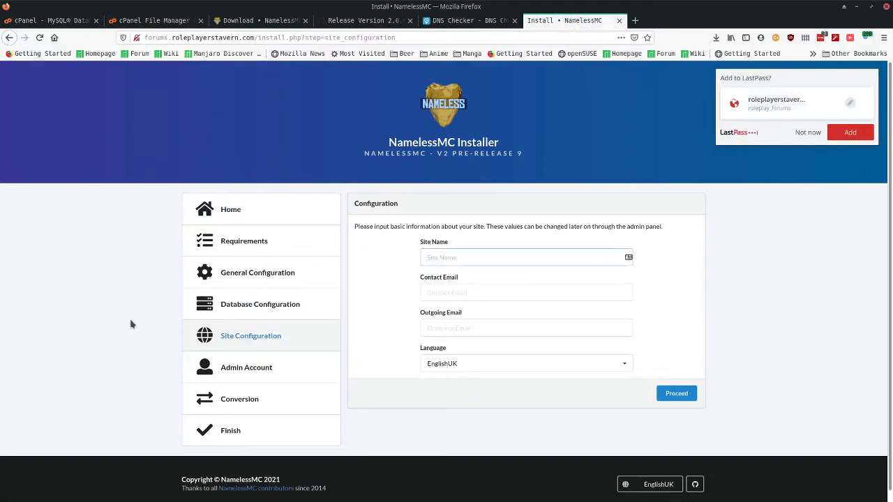
left_click_drag(236, 305, 293, 305)
left_click(260, 304)
scroll(162, 321, "down", 1)
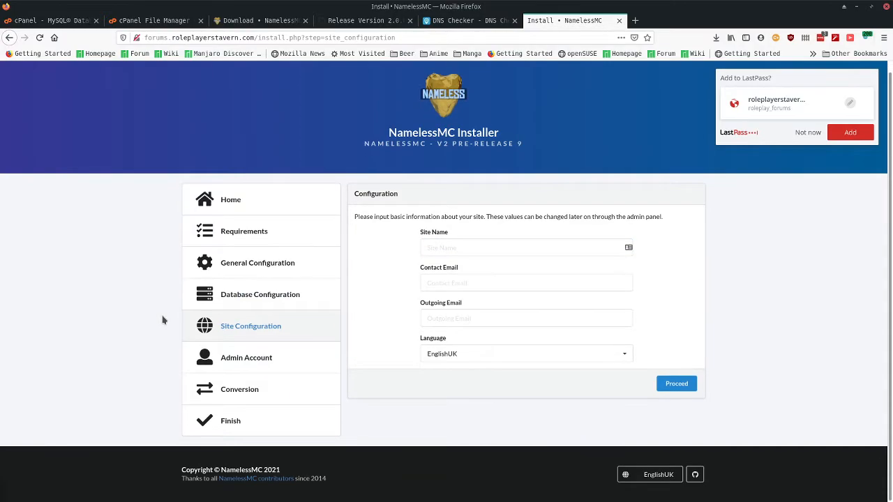
left_click(455, 248)
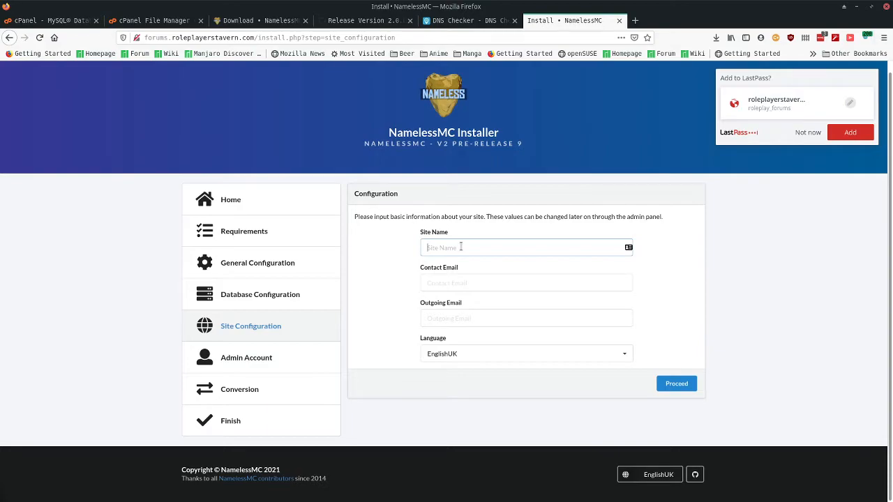
type("Testing site")
left_click(463, 279)
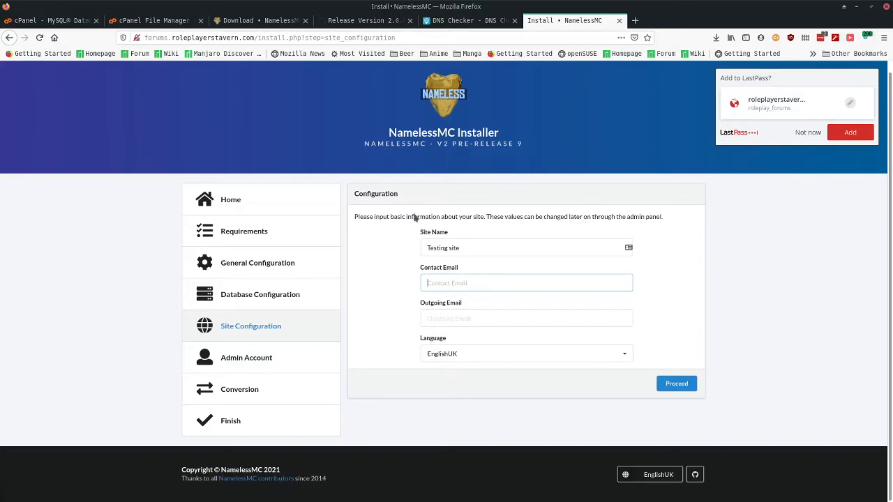
left_click(62, 21)
- From cPanel home, open Email Accounts and start creating a new account
scroll(504, 175, "up", 5)
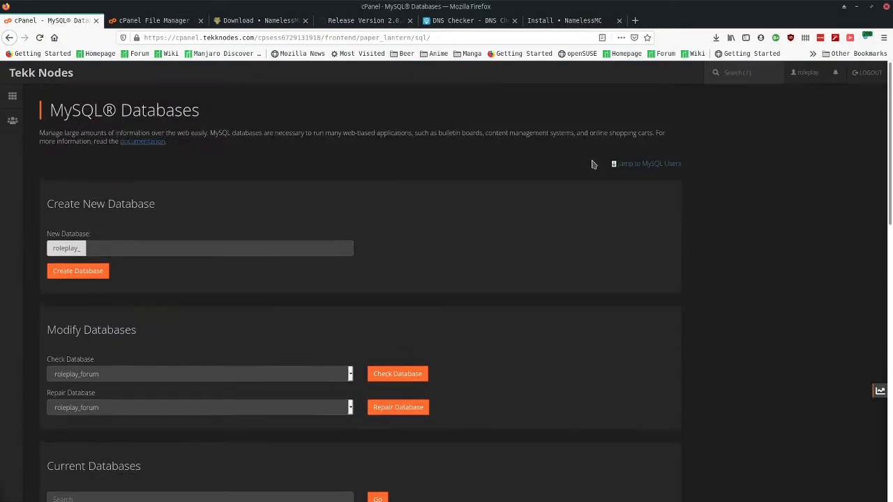
left_click(61, 73)
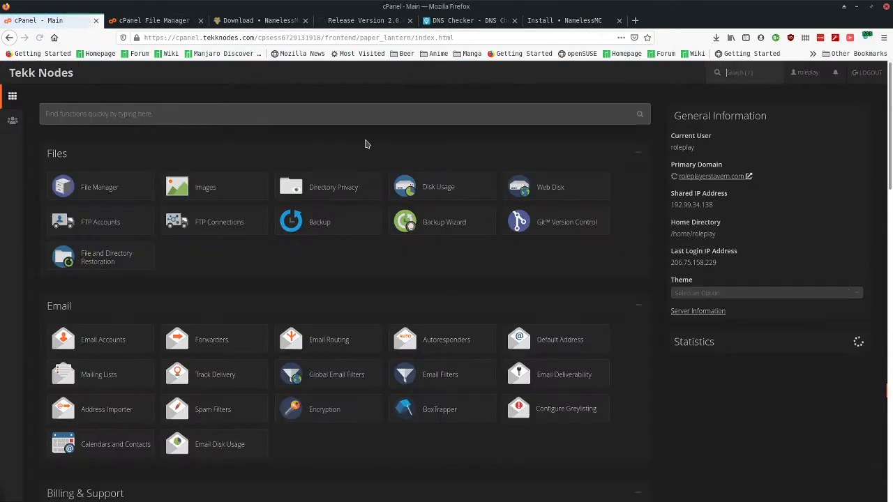
scroll(365, 144, "down", 3)
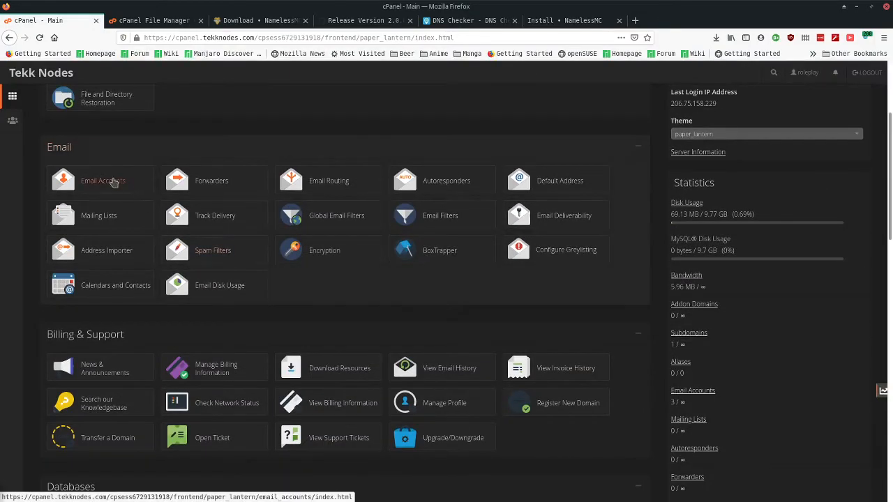
scroll(175, 154, "up", 3)
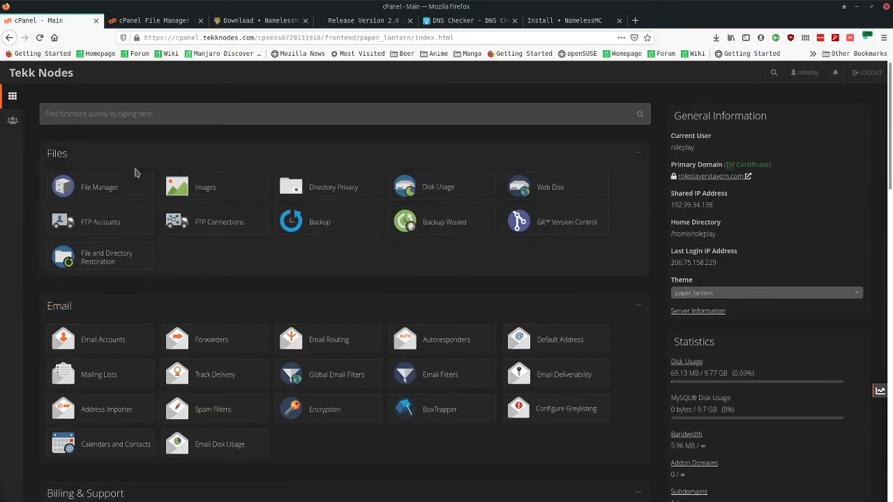
left_click(103, 342)
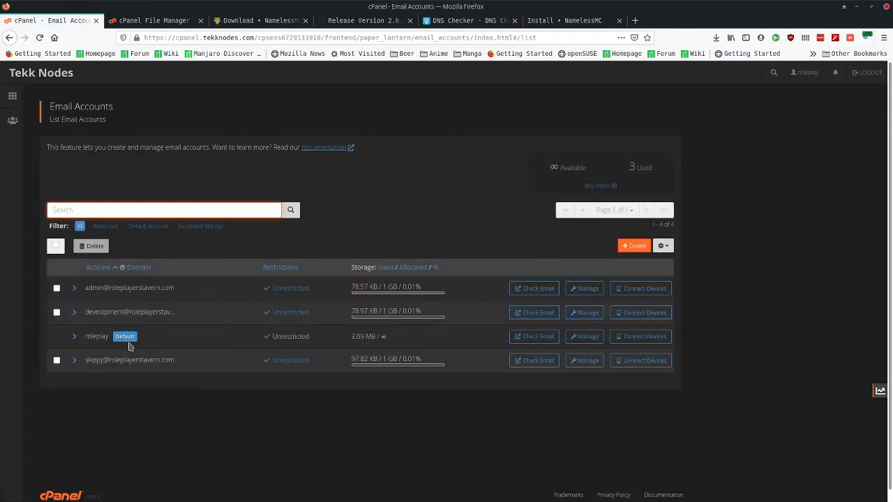
left_click(632, 246)
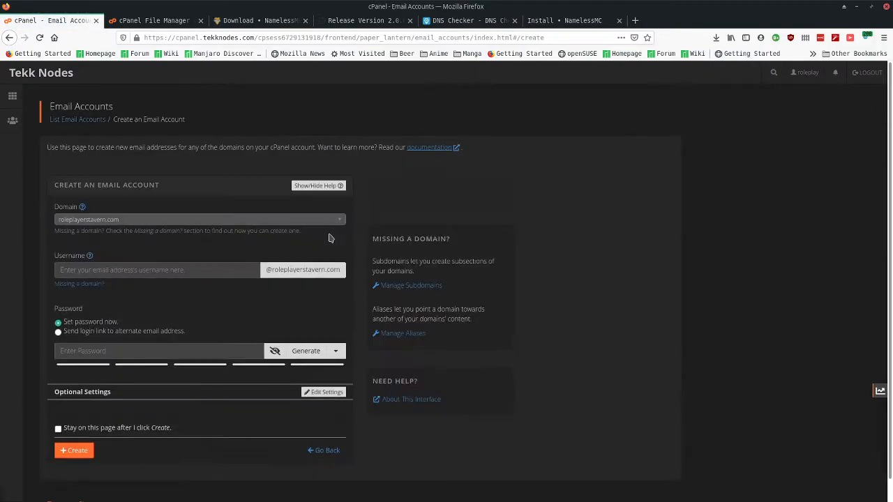
- Set the new mailbox username to forums, replacing the no-reply entry
left_click(172, 273)
type("no-reply")
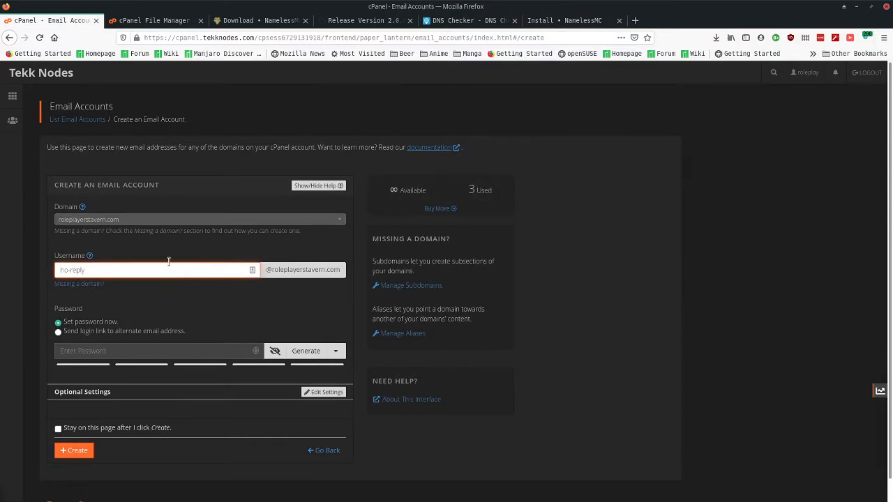
left_click(169, 249)
triple_click(100, 274)
type("forums")
left_click(163, 314)
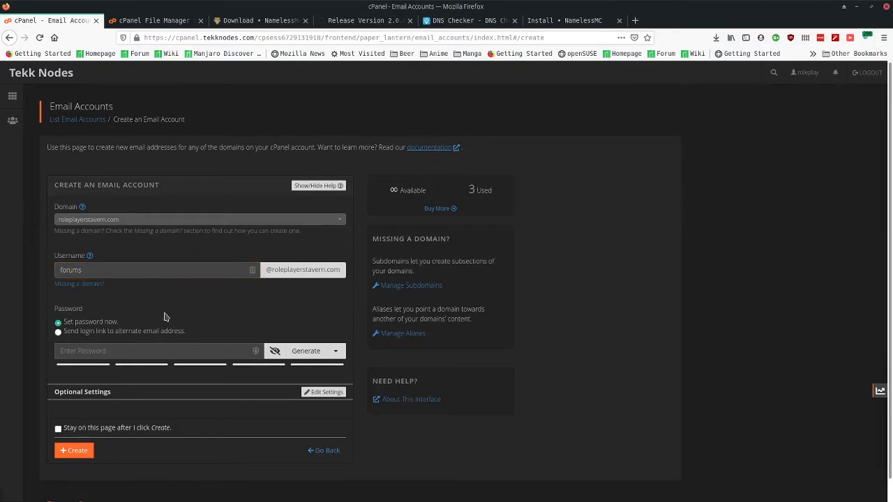
- Generate a strong password and create the forums email account
left_click(295, 358)
left_click(130, 348)
triple_click(86, 351)
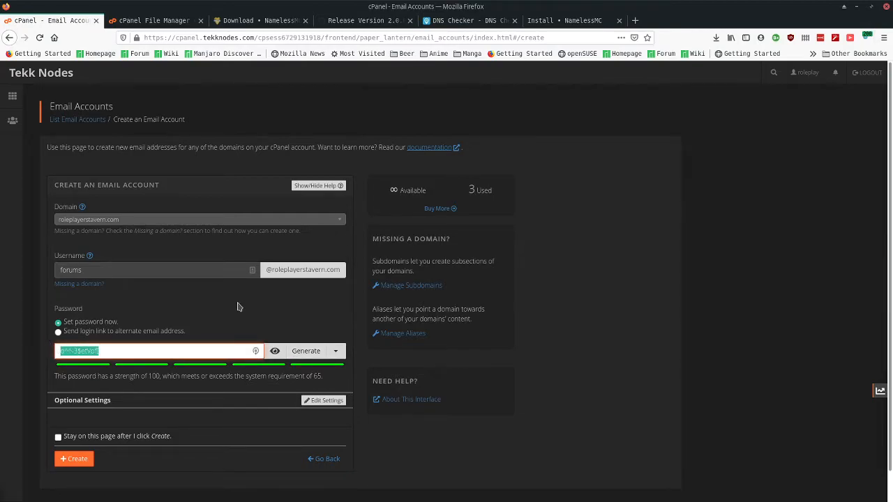
left_click(625, 262)
scroll(627, 263, "down", 1)
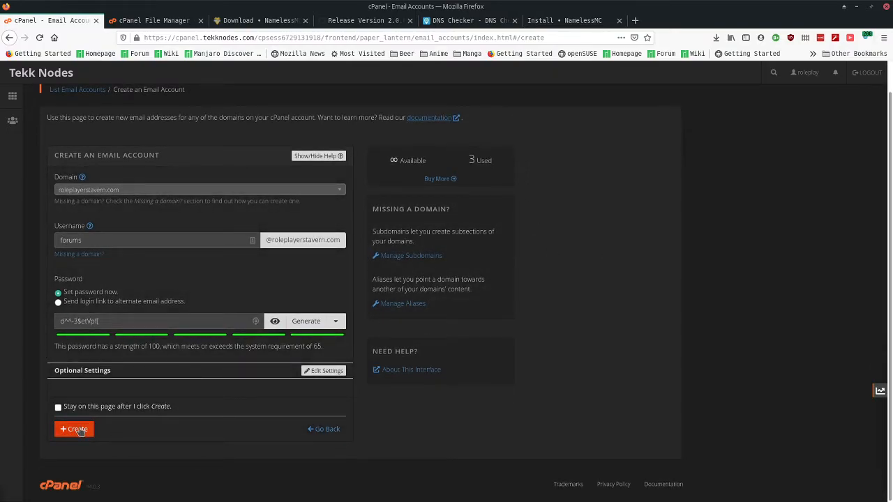
left_click(80, 429)
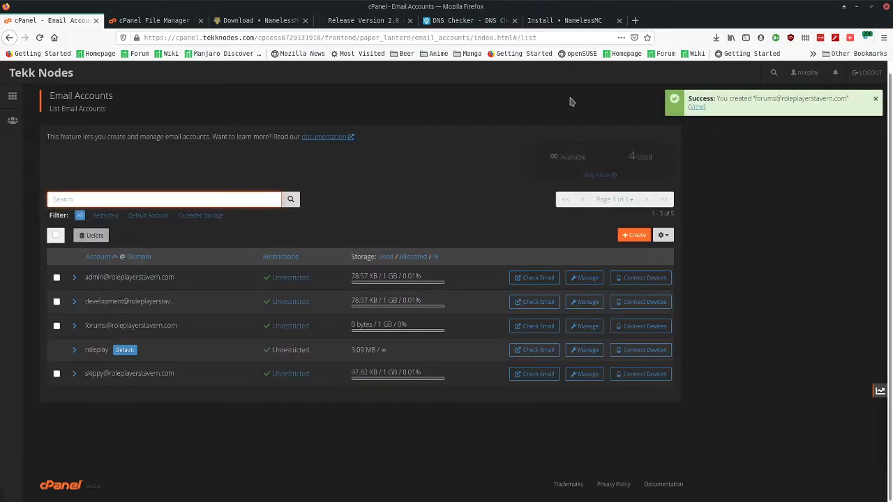
left_click(549, 20)
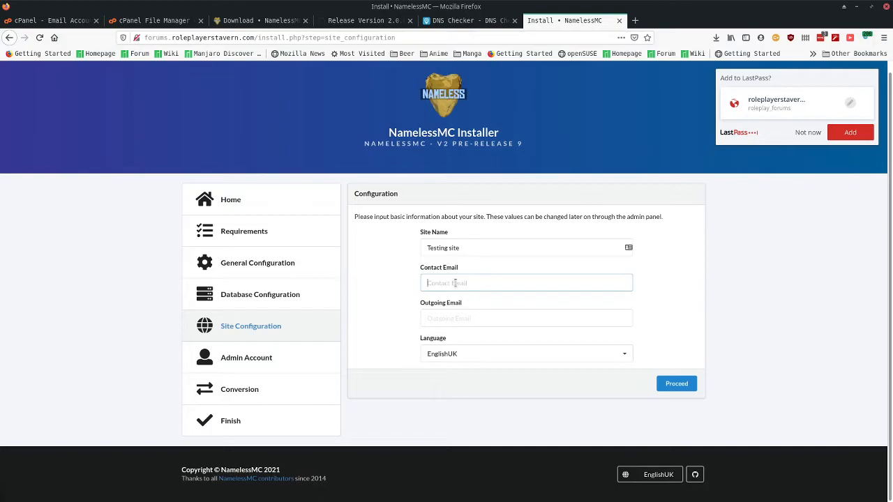
- Use the new forums mailbox address as Contact and Outgoing Email, then submit
key("Tab")
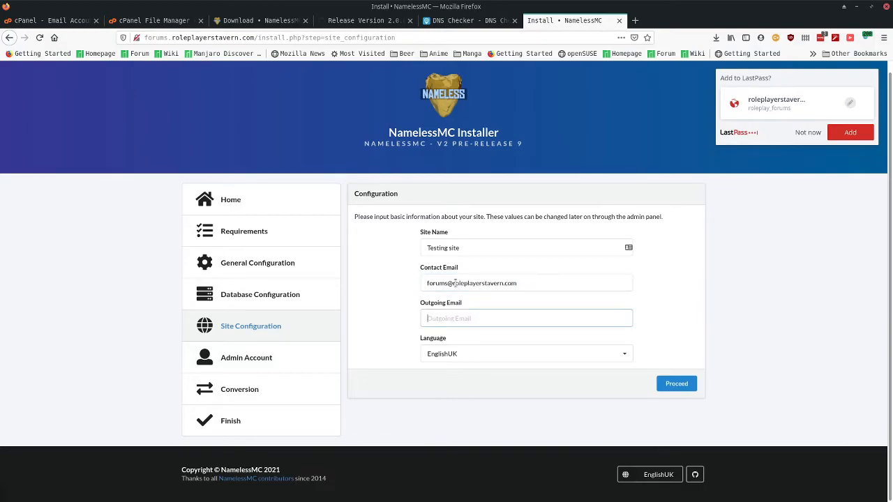
key("ctrl+Tab")
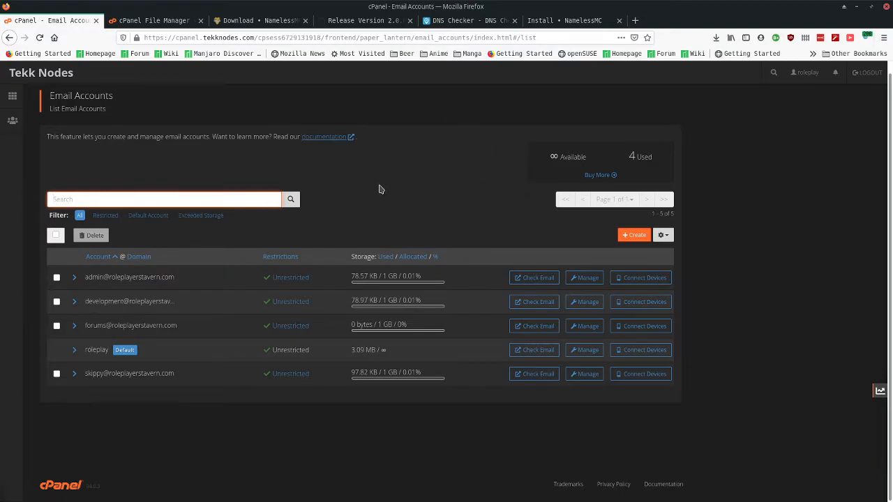
left_click(565, 20)
left_click(672, 385)
- Enter the admin username and type the admin account password
left_click(480, 259)
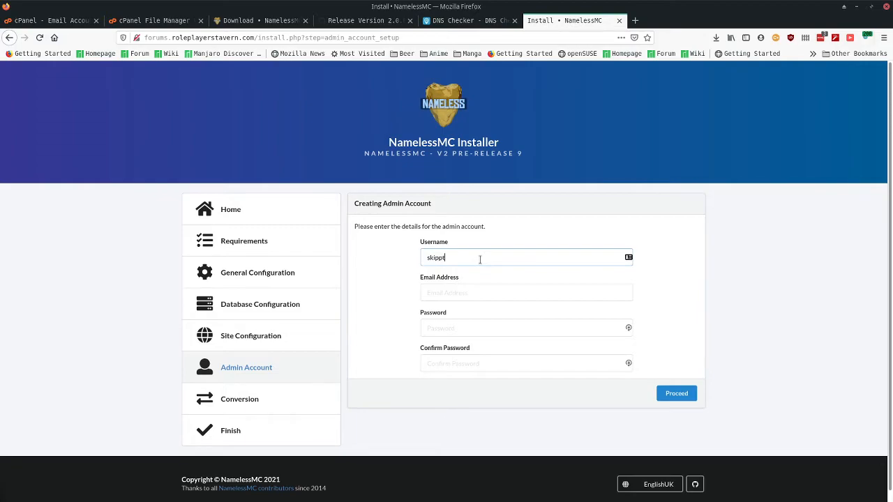
key("Tab")
key("BackSpace")
key("Tab")
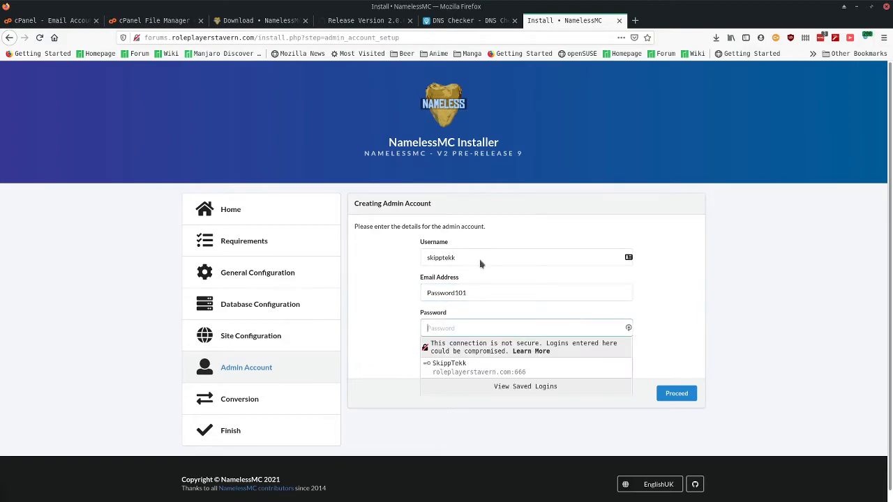
key("ctrl+a")
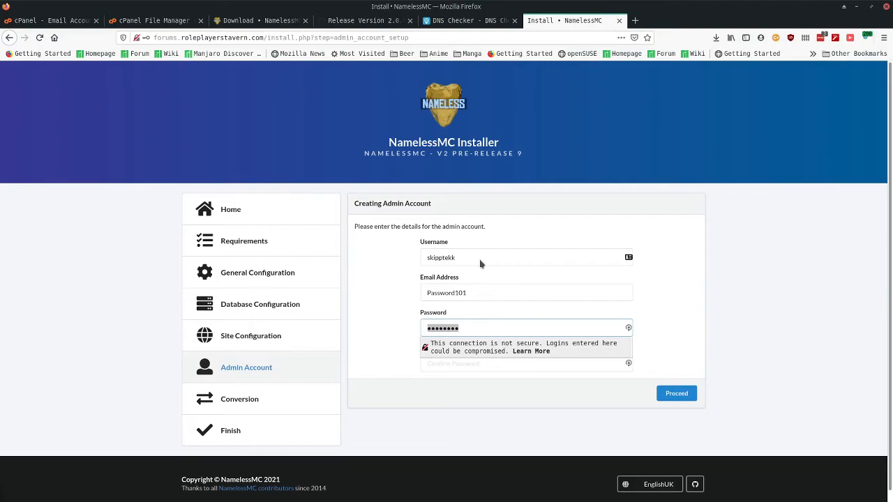
key("ctrl+a")
- Correct the admin email address, fill in the matching password confirmation, and submit the admin account
key("shift+Tab")
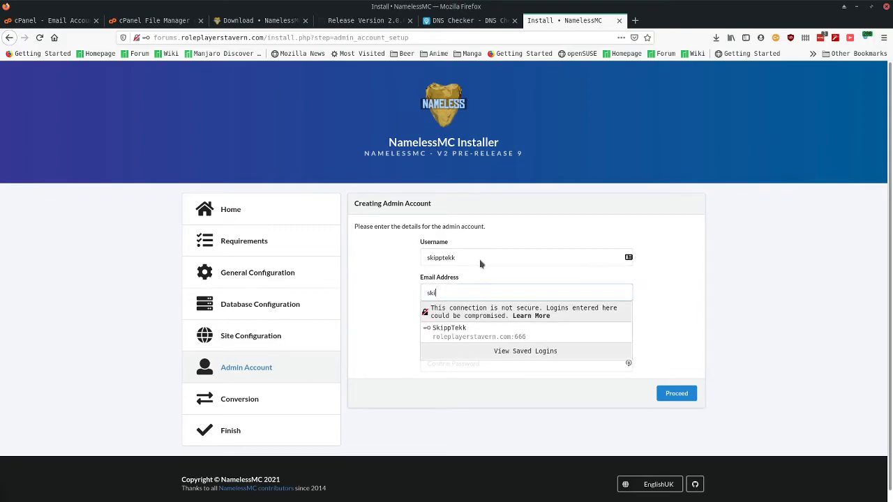
key("ctrl+a")
key("BackSpace")
key("Tab")
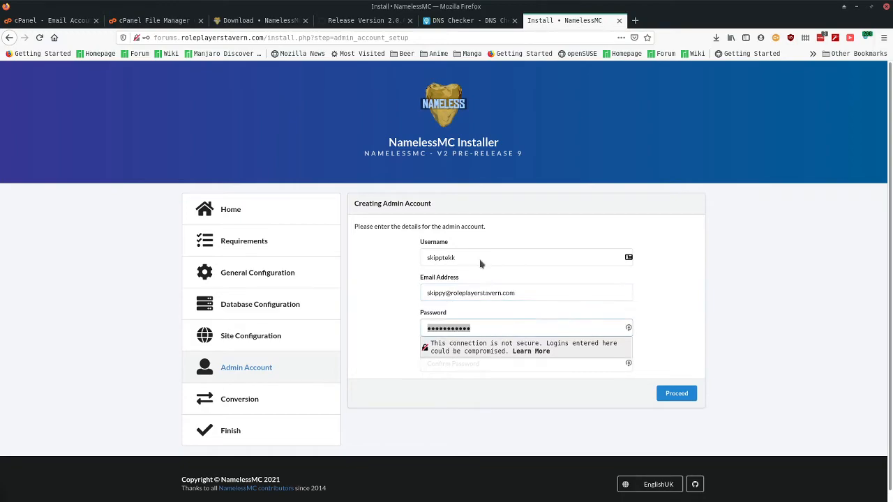
key("Tab")
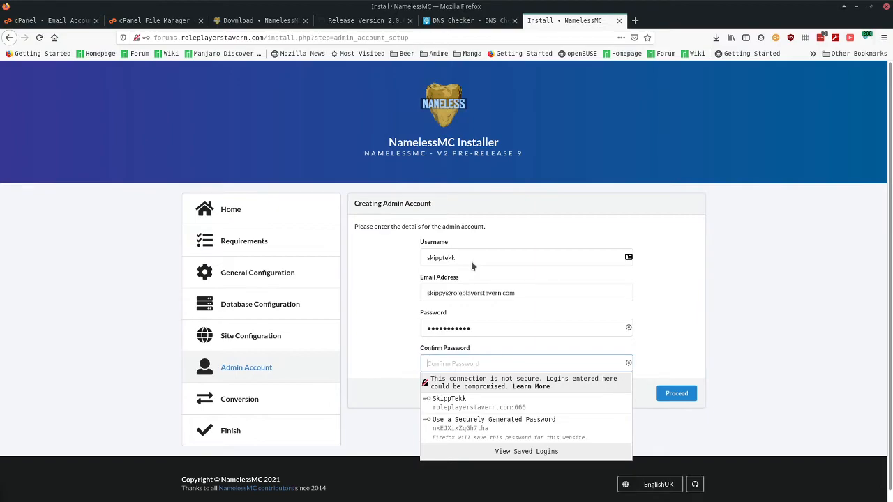
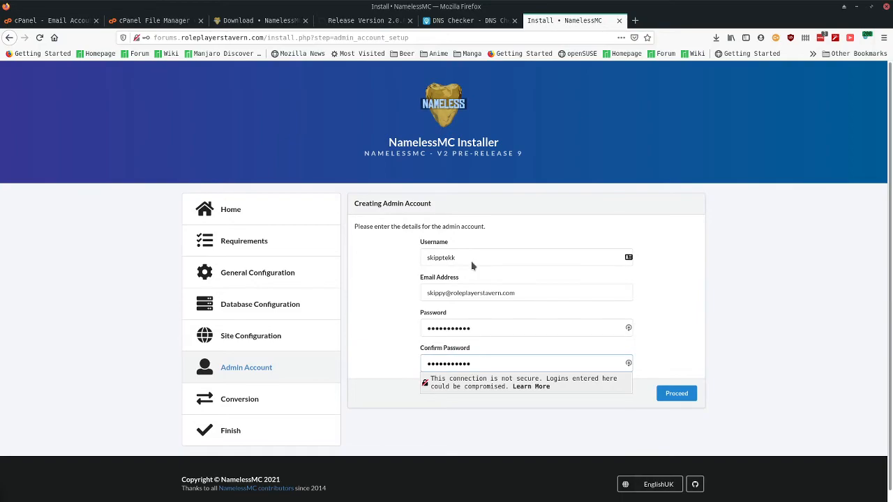
left_click(666, 394)
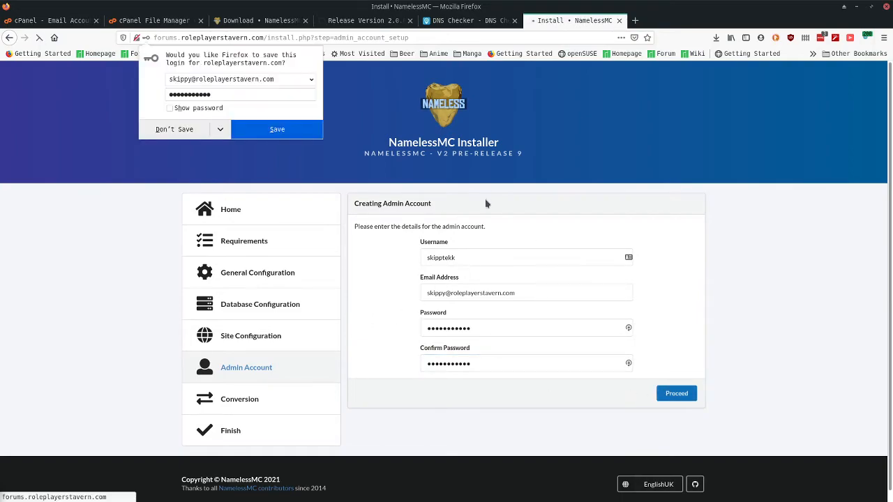
- Decline Firefox's offer to save the login
left_click(157, 128)
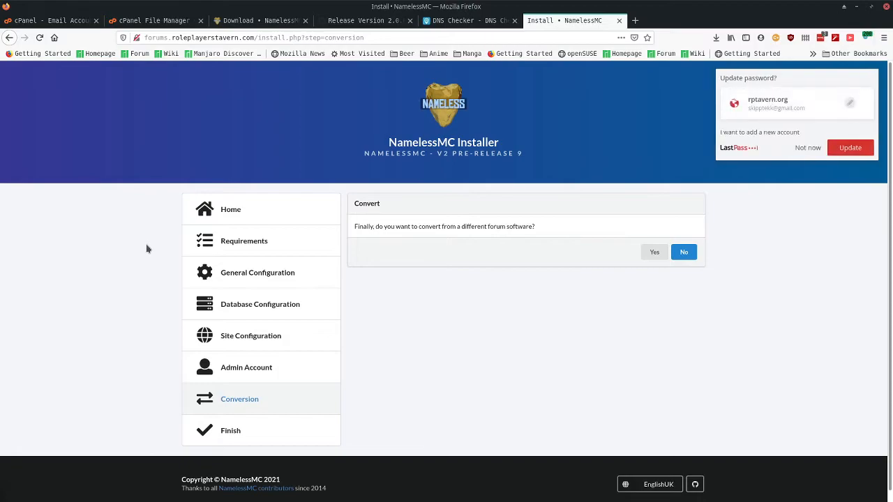
left_click_drag(433, 226, 531, 227)
left_click(529, 228)
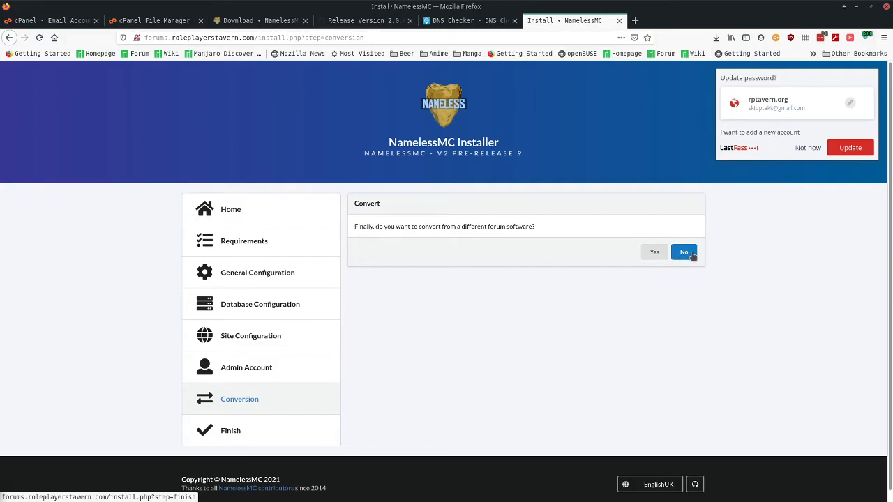
- Choose No on the Convert step, then finish the NamelessMC installation
left_click(687, 253)
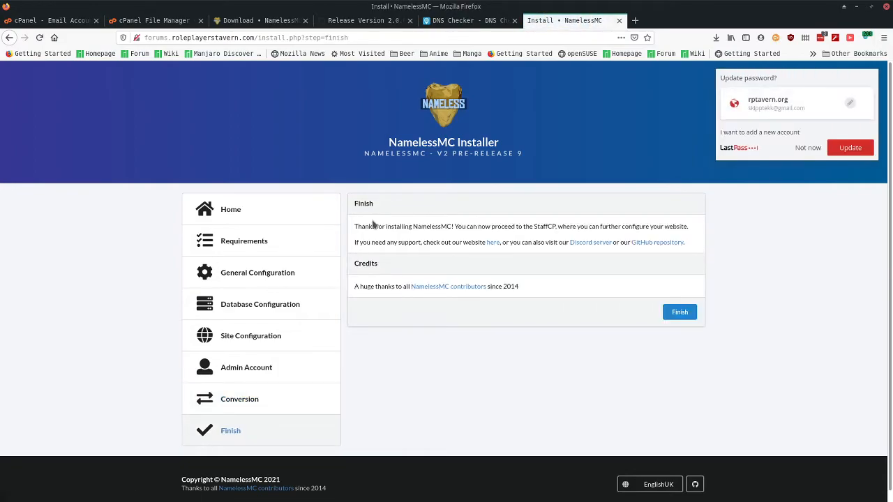
left_click_drag(409, 225, 569, 227)
left_click(497, 226)
left_click(569, 228)
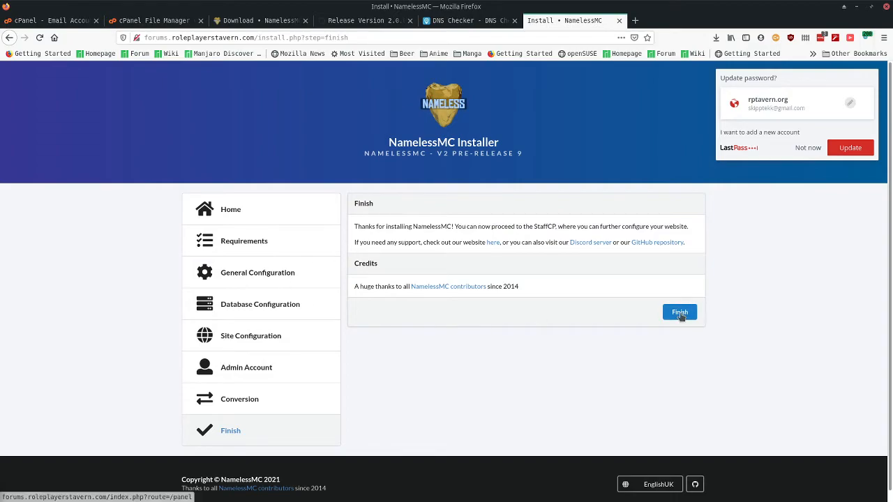
left_click(680, 313)
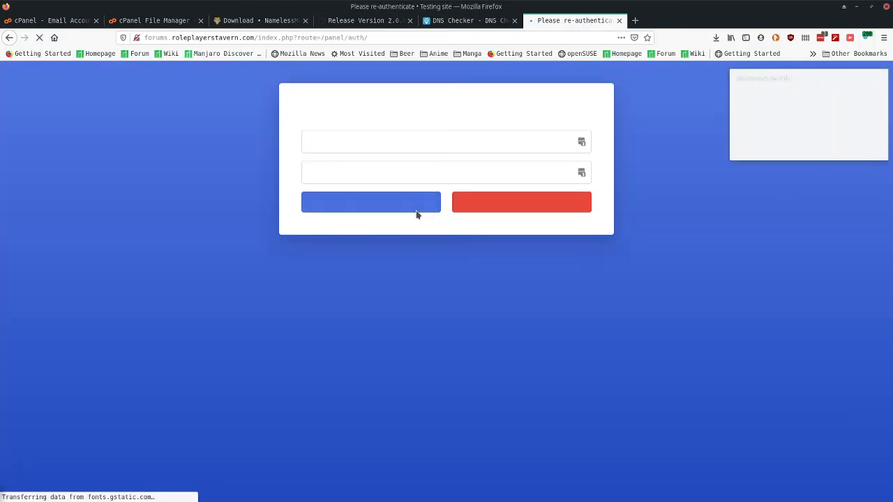
- Re-authenticate with the admin email and password to open the StaffCP dashboard
left_click(339, 147)
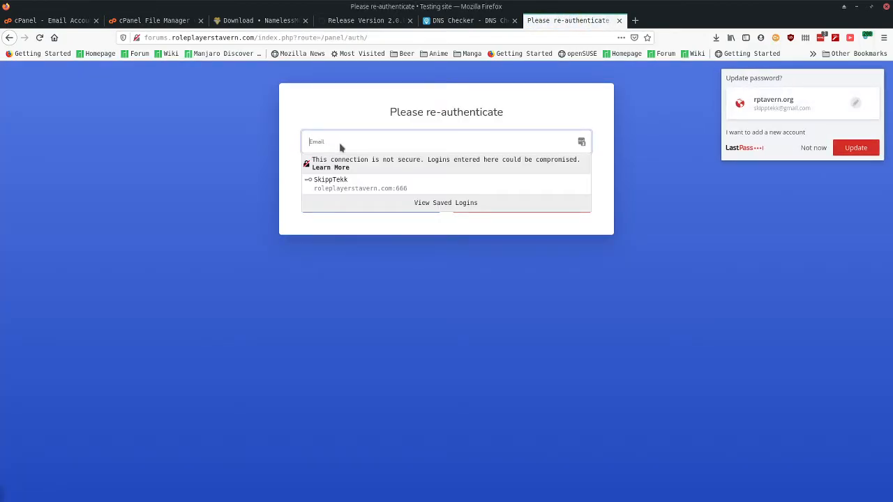
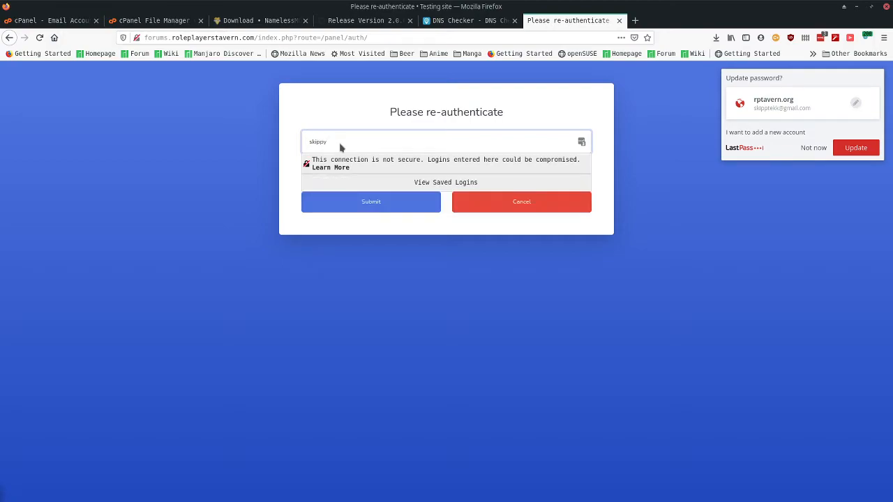
key("Tab")
type("•••••")
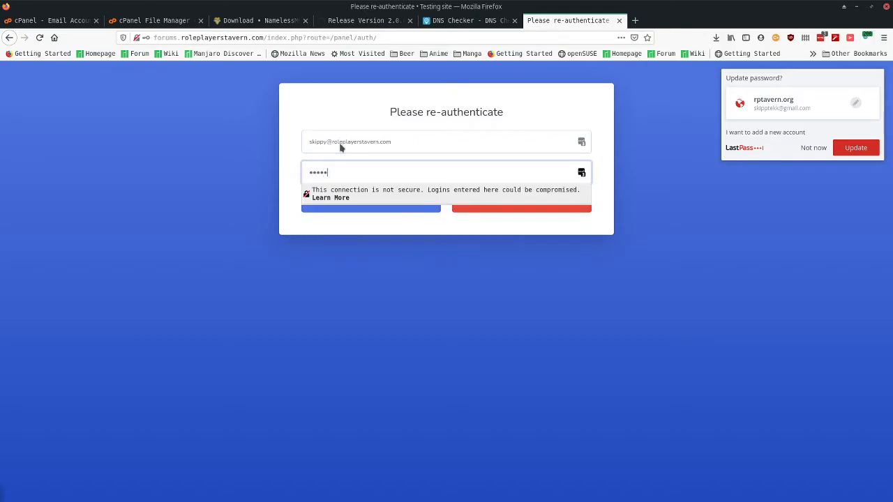
type("••••••")
left_click(326, 118)
left_click(382, 144)
left_click_drag(324, 143, 401, 137)
left_click(356, 113)
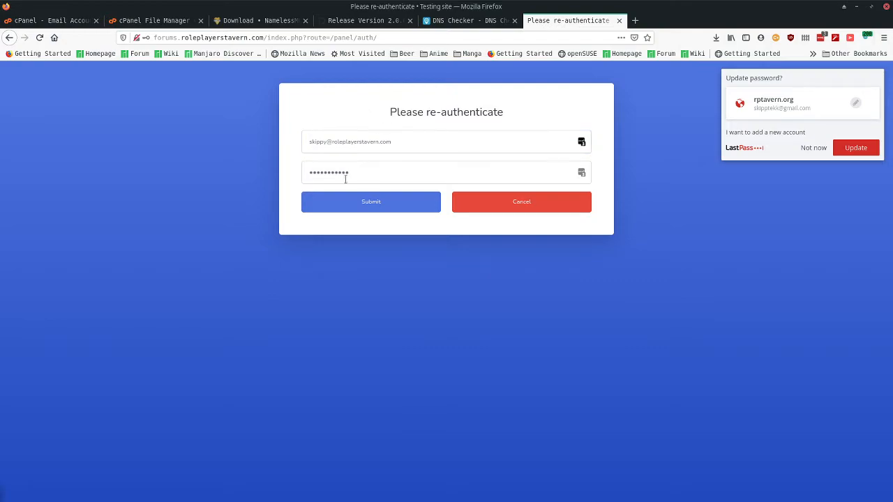
left_click(342, 208)
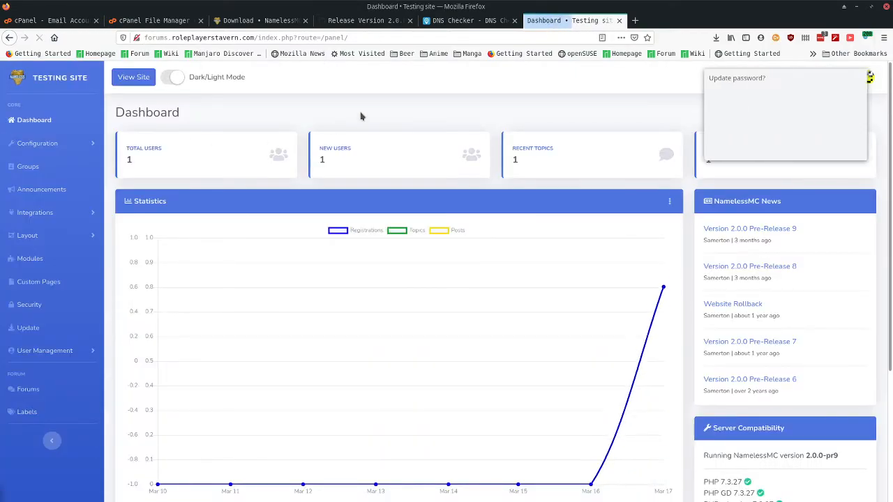
- Dismiss LastPass's prompt and start entering the forum address in a new tab
left_click(806, 148)
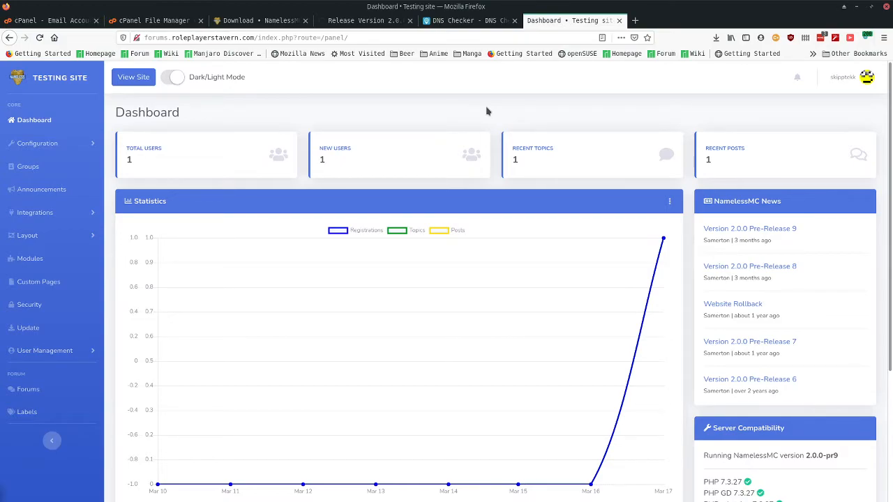
left_click(635, 20)
type("forums.ro")
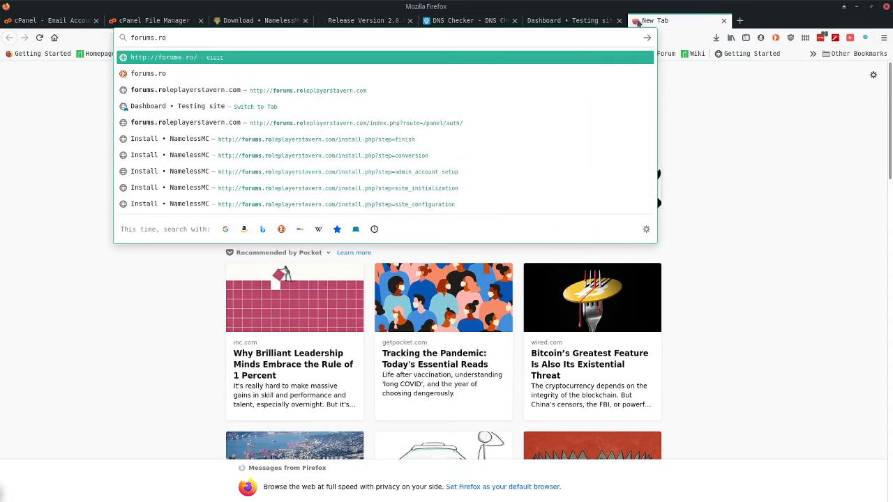
- Load forums.roleplayerstavern.com in the new tab and confirm Site Information reports it as not secure
key("Down")
key("Down")
key("Return")
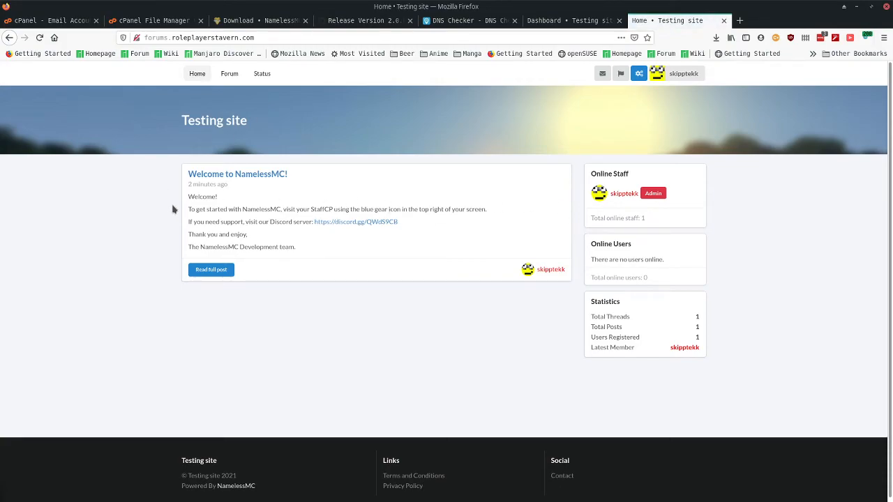
left_click(137, 39)
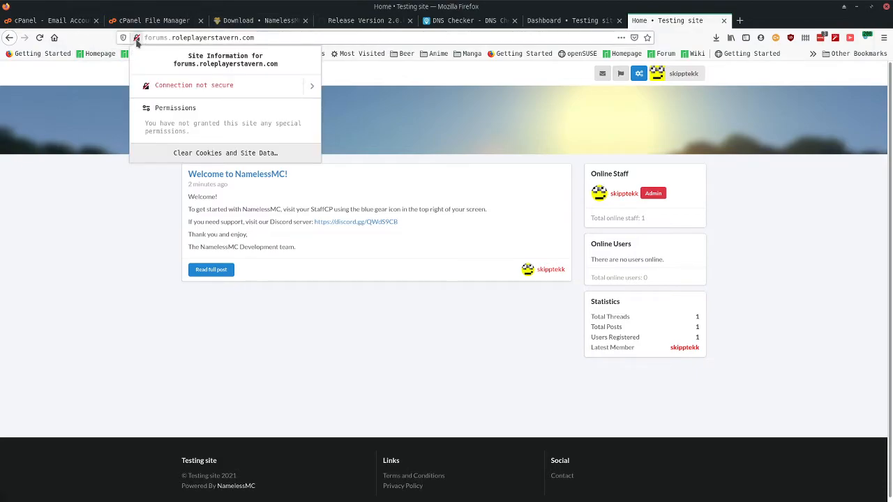
left_click(89, 240)
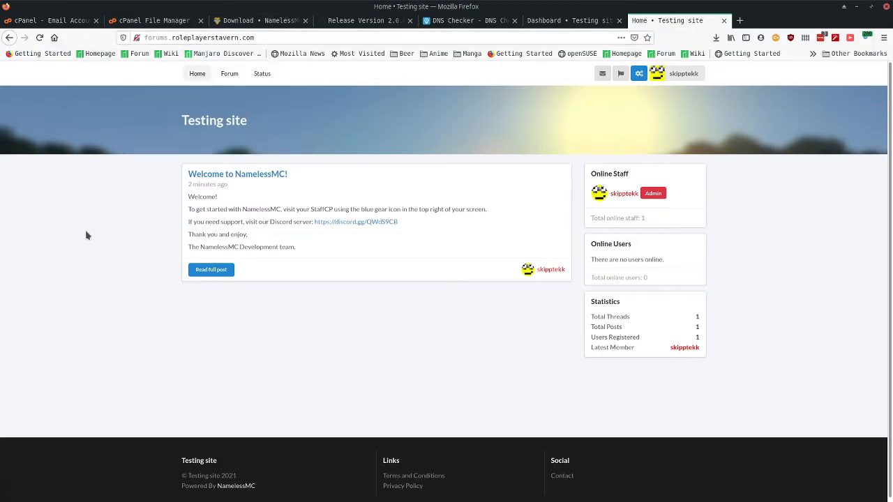
- From the cPanel dashboard, search 'ssl', open SSL/TLS Status, and run AutoSSL
left_click(30, 23)
left_click(59, 74)
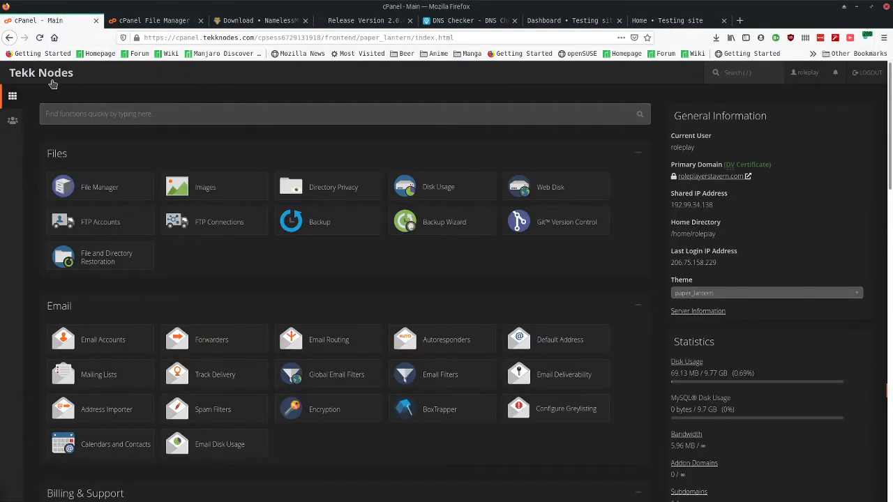
left_click(280, 117)
type("ssl")
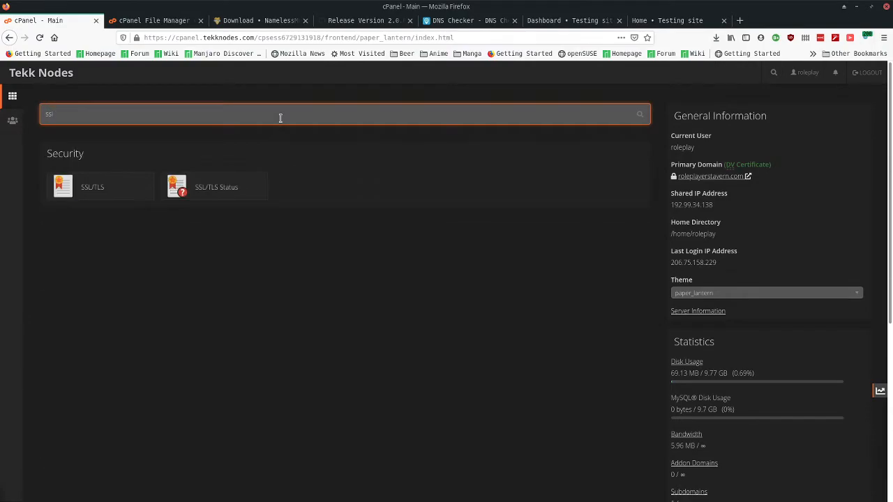
left_click(211, 192)
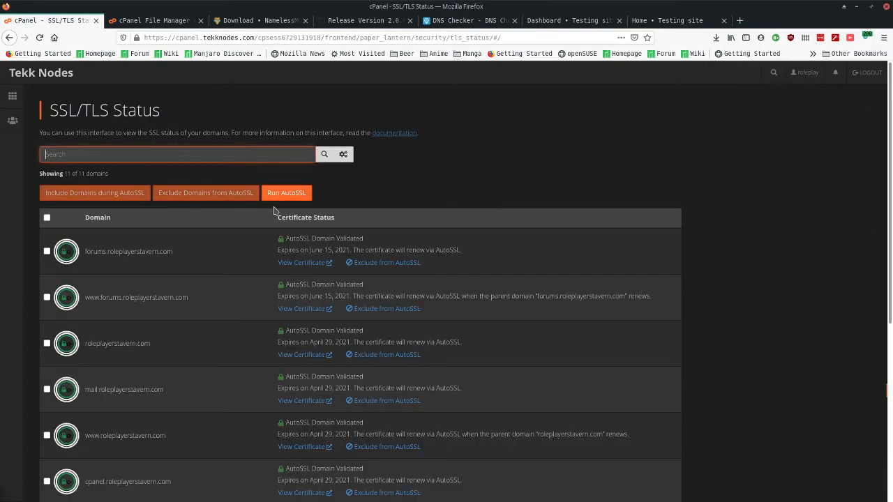
scroll(295, 195, "down", 5)
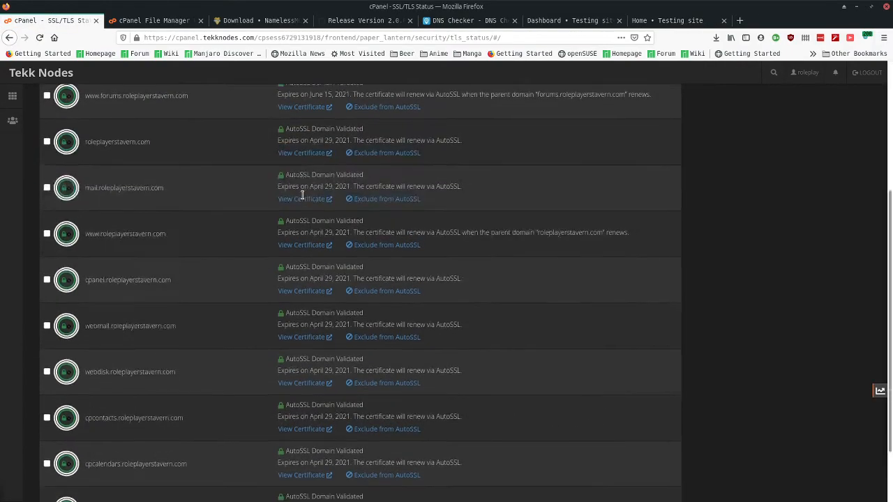
scroll(296, 196, "up", 5)
left_click(286, 195)
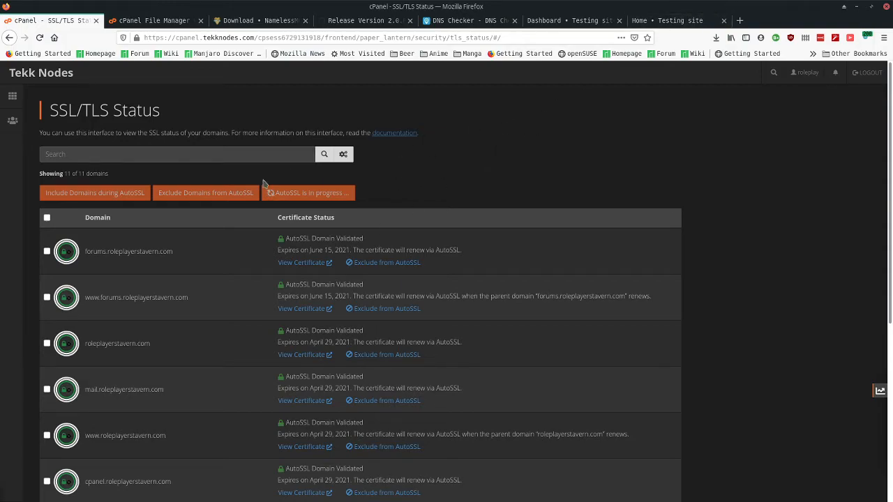
- Open the StaffCP General Settings and set Force https to Enabled
left_click(656, 25)
left_click(570, 21)
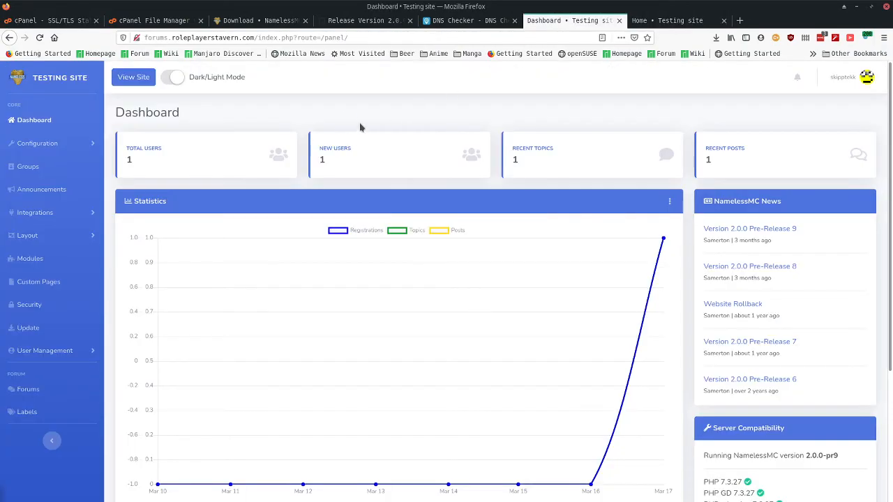
left_click(173, 77)
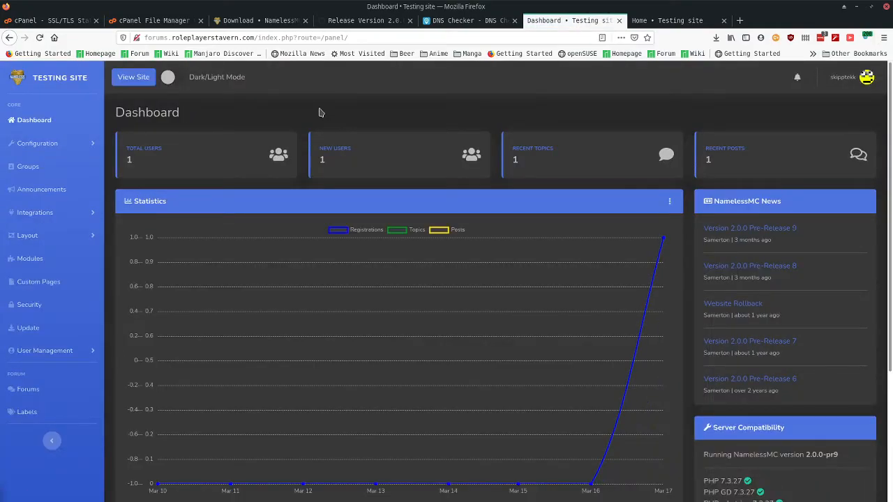
left_click(670, 21)
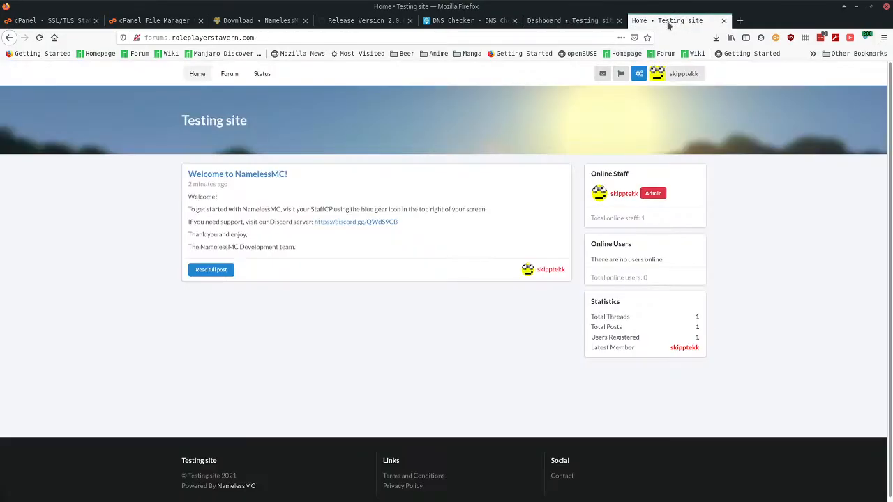
left_click(45, 22)
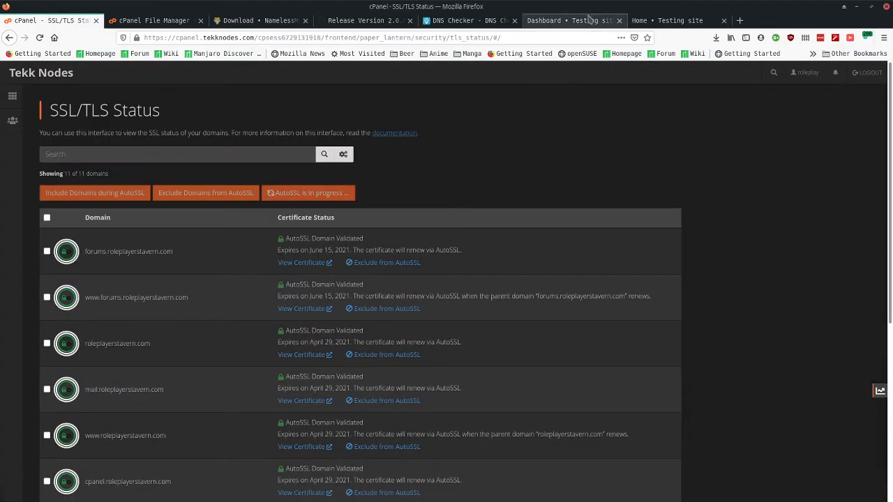
left_click(590, 20)
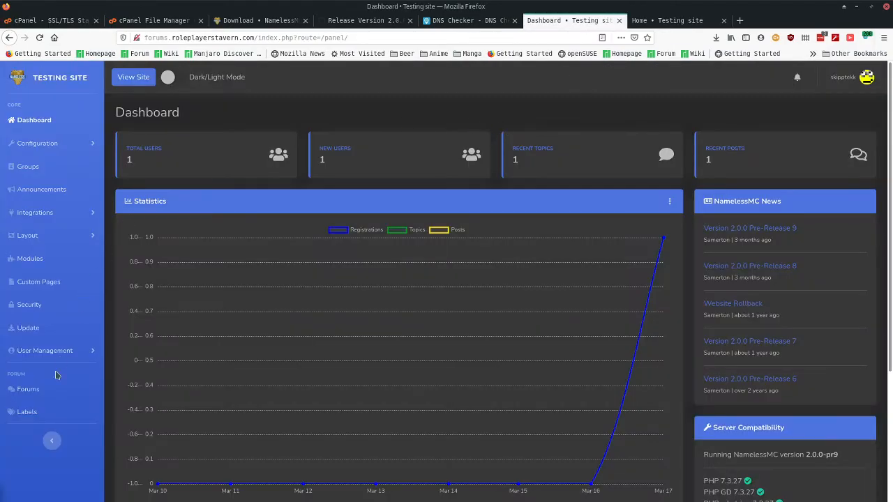
left_click(55, 143)
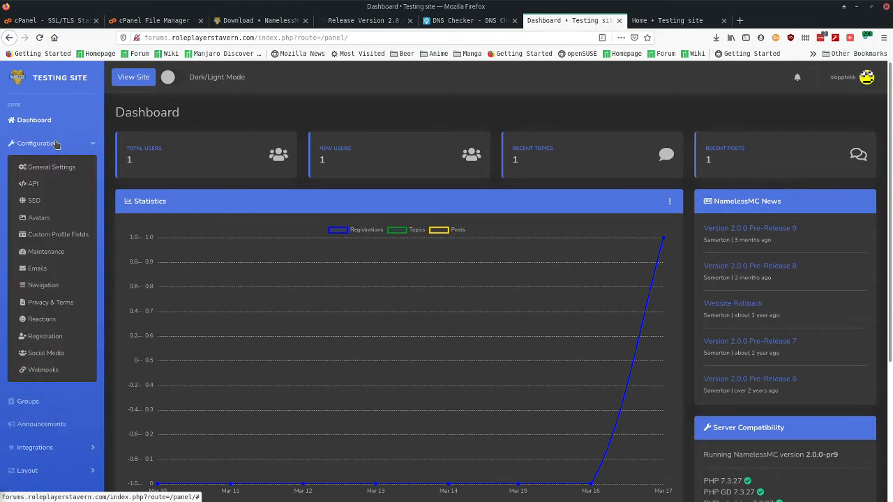
left_click(59, 167)
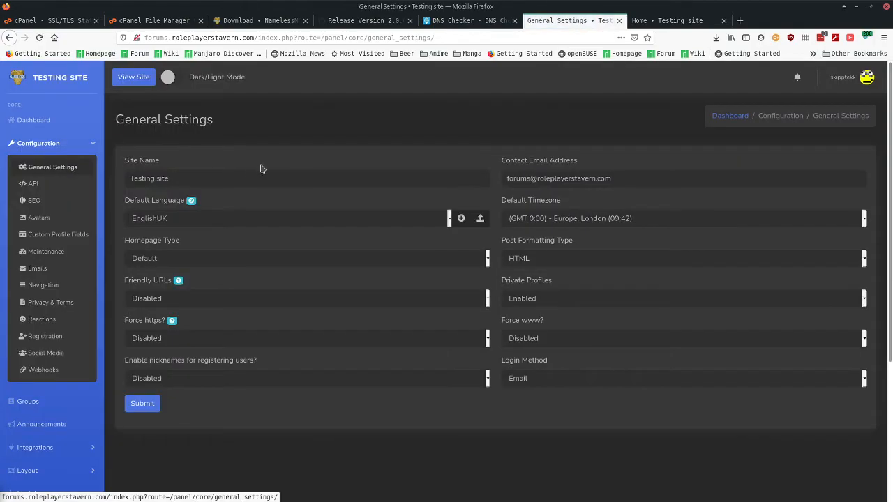
left_click(175, 341)
left_click(170, 356)
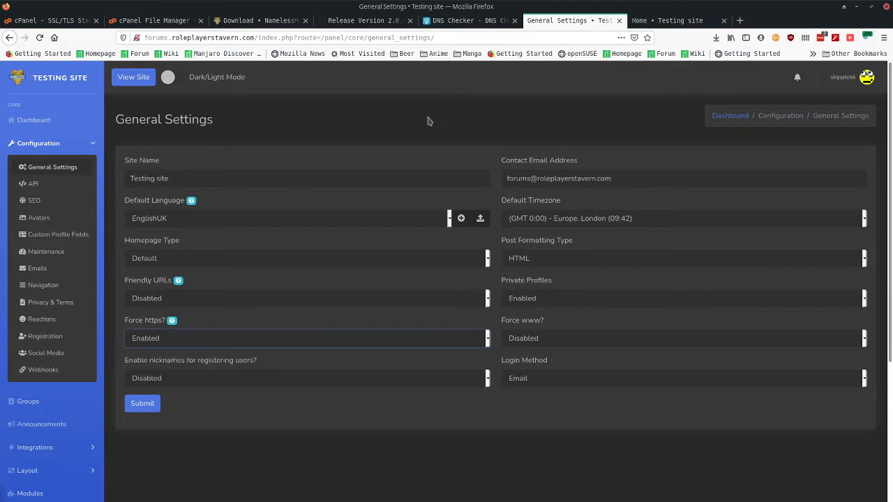
- Save the general settings with https forced, check the connection is secure, and switch to dark theme
left_click(67, 25)
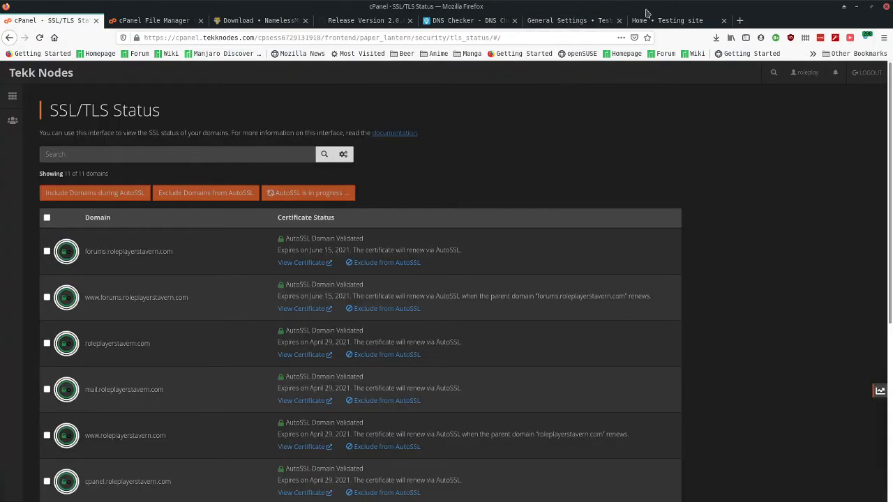
left_click(656, 20)
left_click(596, 26)
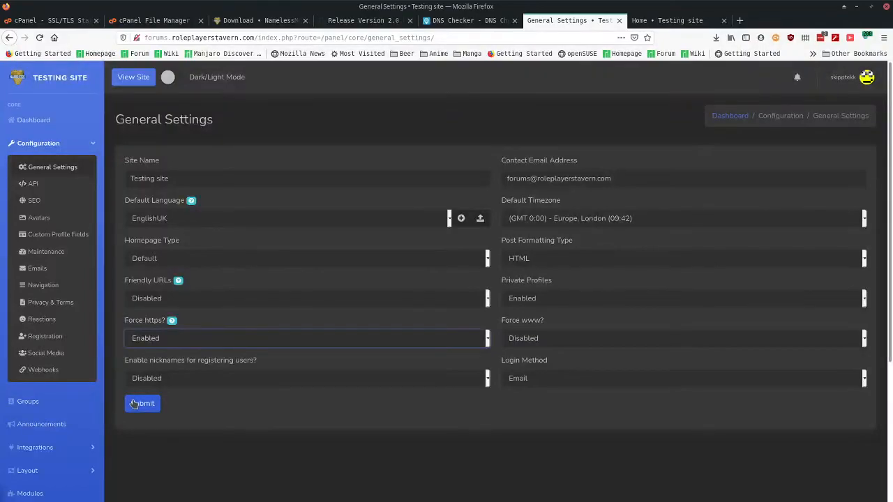
left_click(139, 404)
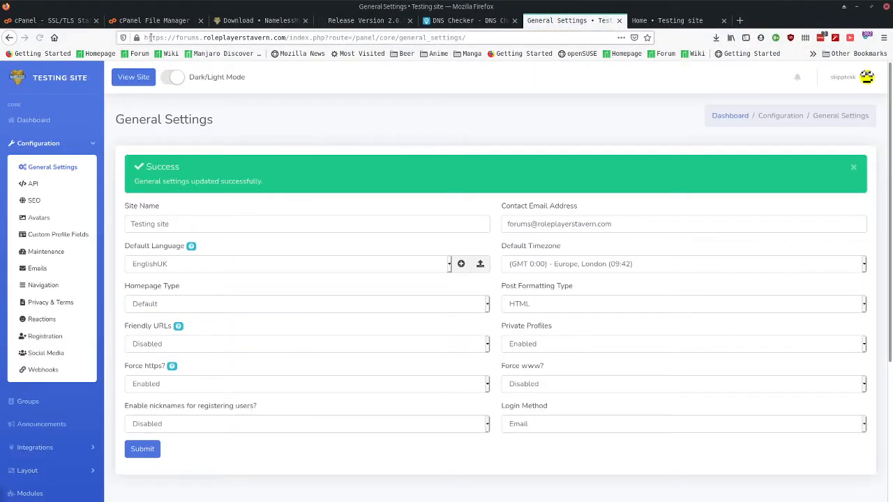
left_click(138, 37)
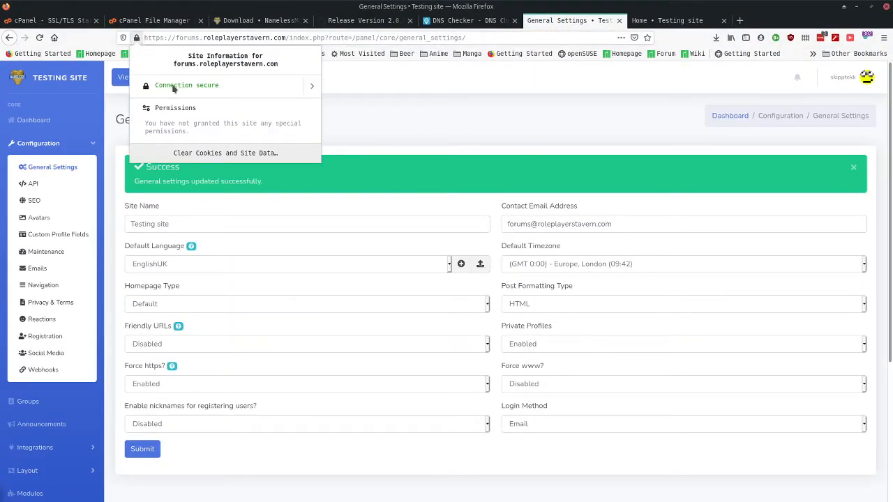
left_click(413, 125)
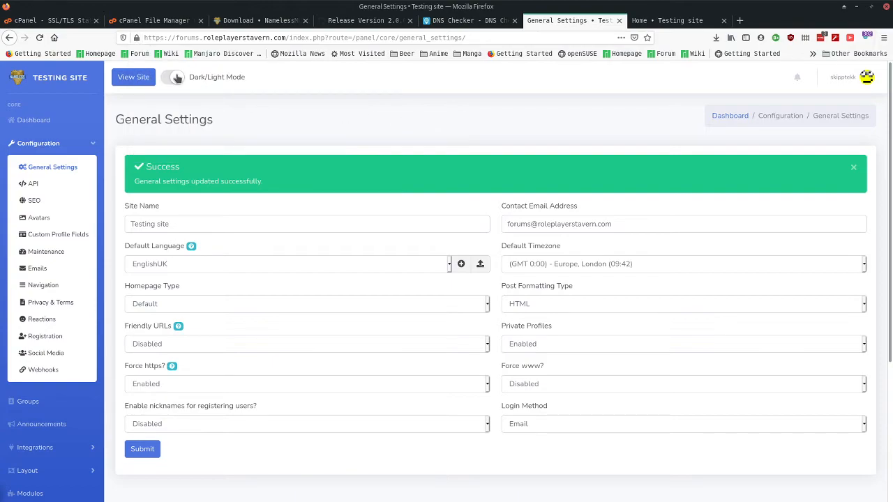
key("F5")
left_click(172, 80)
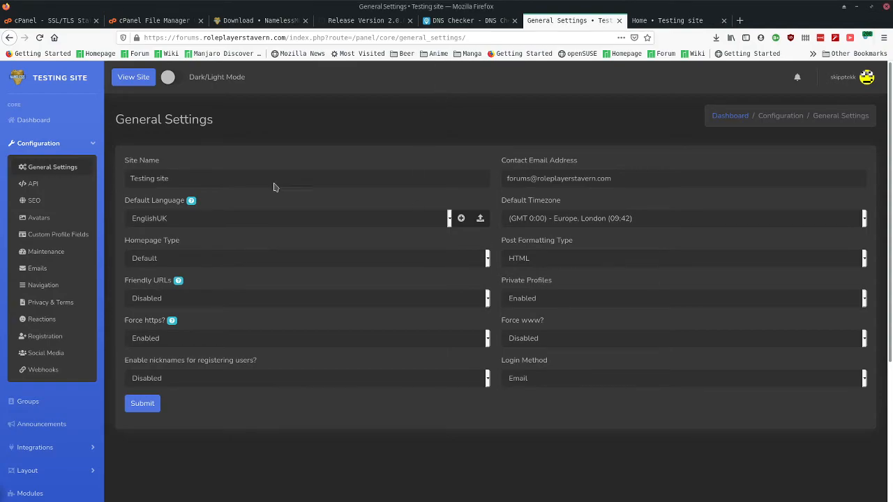
- Keep Homepage Type as Default and set Friendly URLs to Enabled
left_click(183, 258)
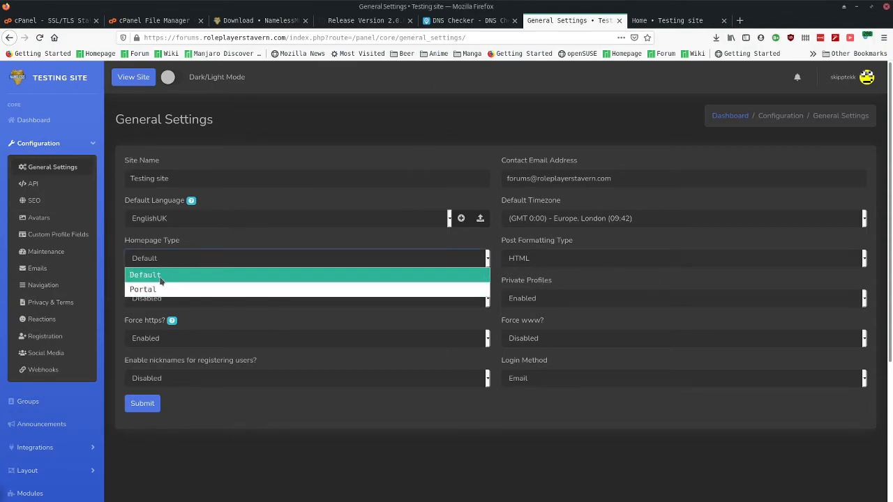
left_click(172, 259)
left_click(171, 261)
left_click(184, 251)
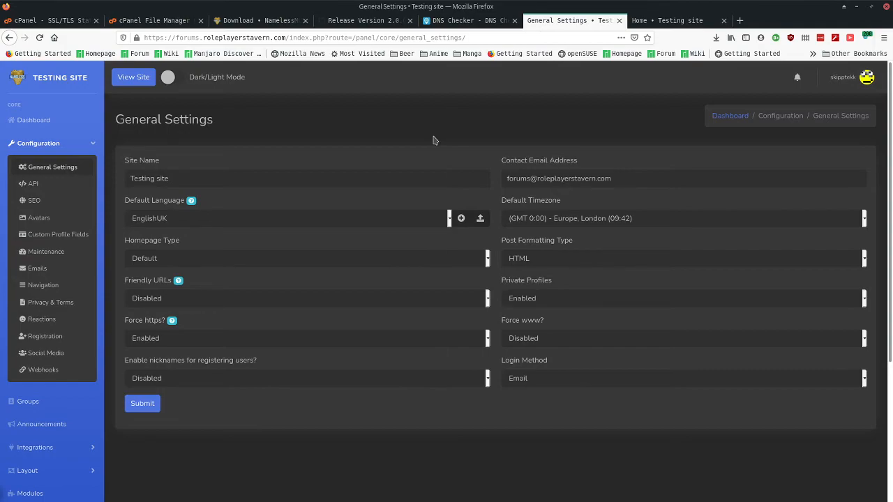
left_click(190, 302)
left_click(174, 314)
- Save with Friendly URLs enabled, load the site root, and find that StaffCP returns 404
left_click(143, 408)
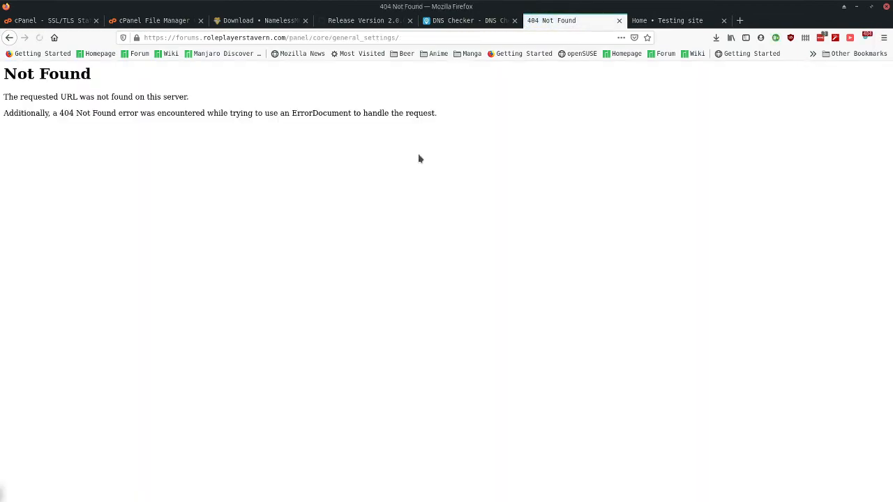
left_click_drag(289, 37, 486, 31)
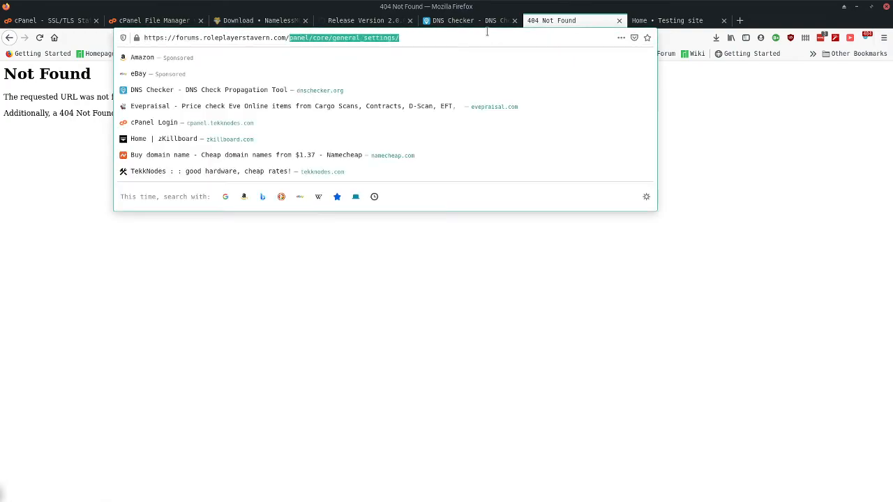
key("BackSpace")
key("Return")
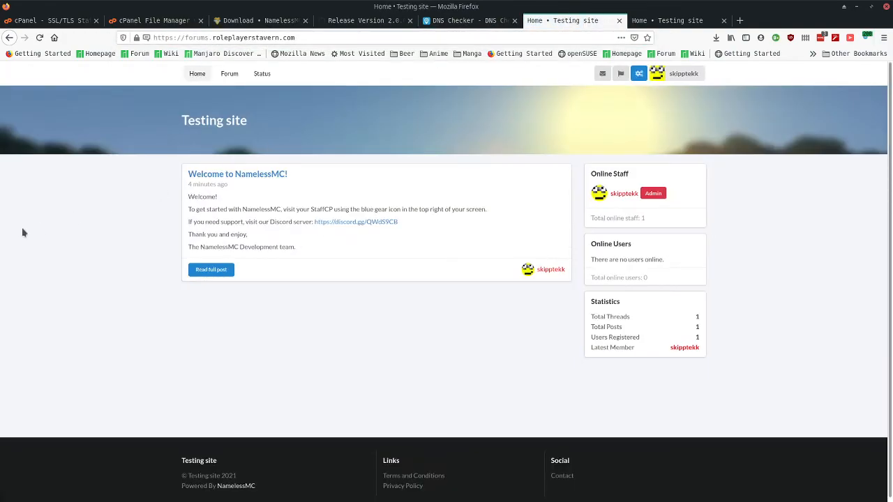
left_click(639, 73)
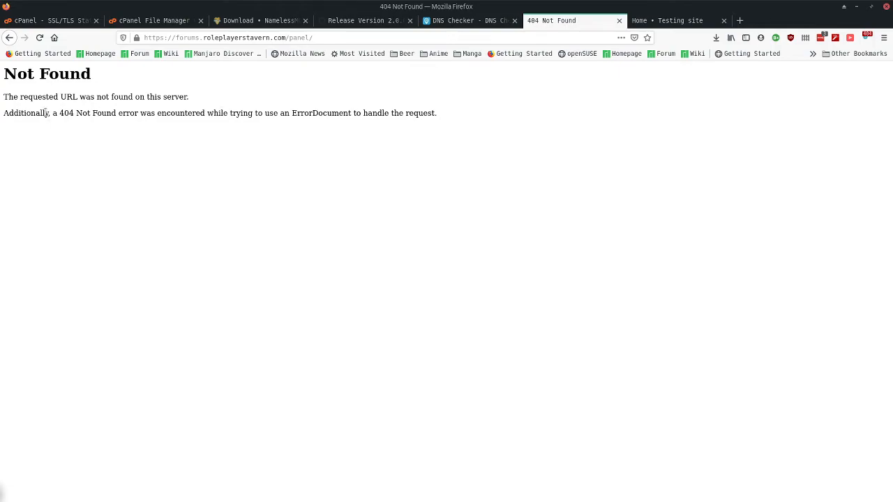
left_click_drag(60, 112, 148, 114)
left_click(148, 115)
- Return to the cPanel tab
left_click(63, 21)
left_click(419, 174)
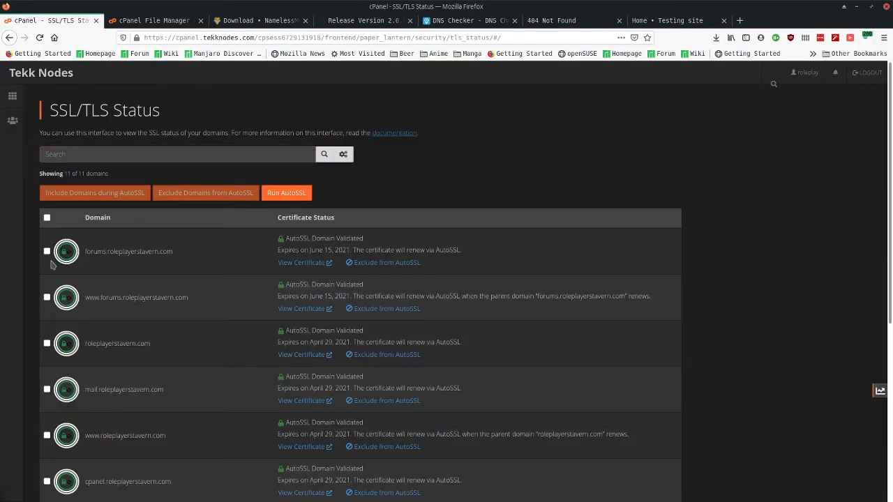
scroll(215, 320, "down", 5)
scroll(215, 320, "up", 5)
- In File Manager, open public_html/forums/core/config.php in the editor
left_click(40, 74)
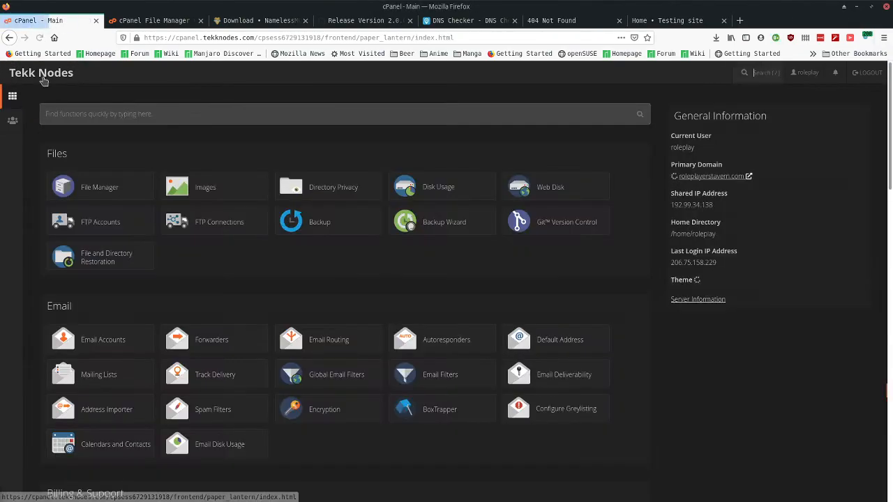
left_click(100, 188)
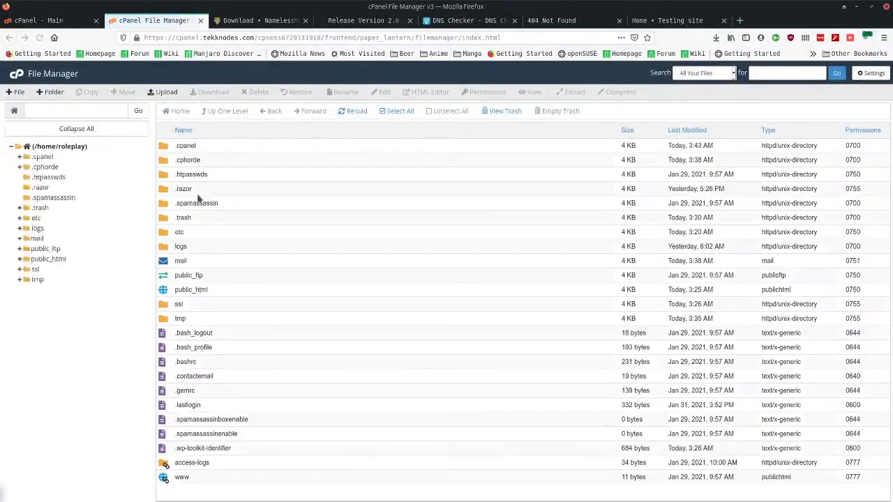
left_click(214, 293)
double_click(213, 293)
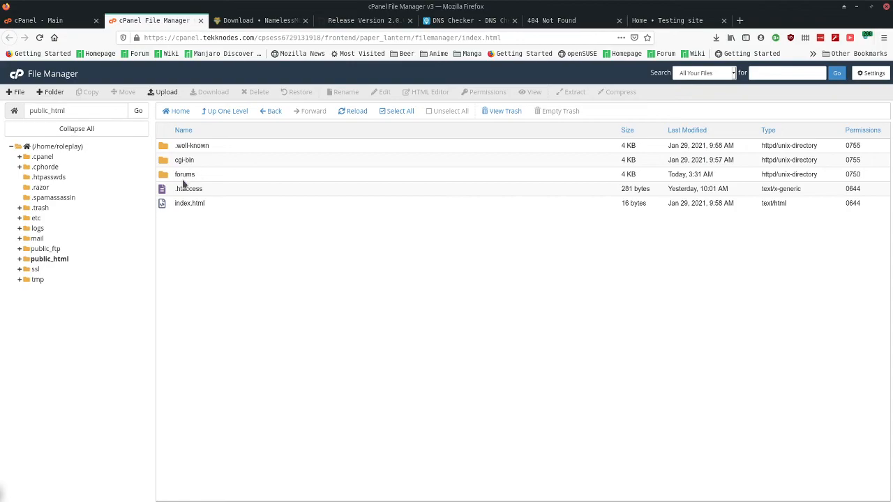
double_click(207, 174)
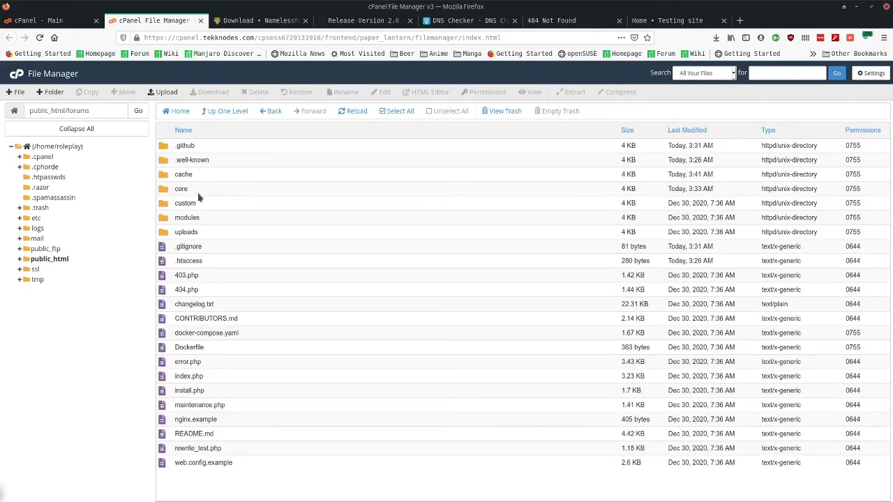
double_click(199, 188)
left_click(209, 262)
left_click(210, 248)
right_click(209, 248)
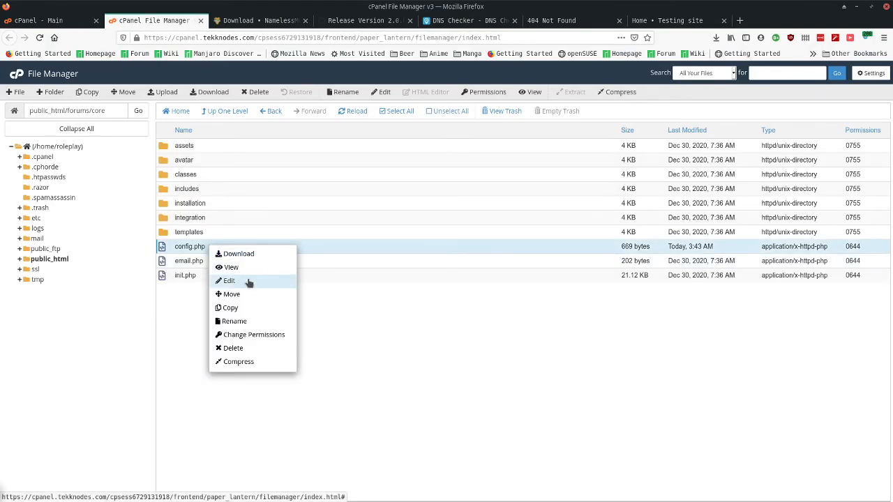
left_click(251, 283)
left_click(530, 353)
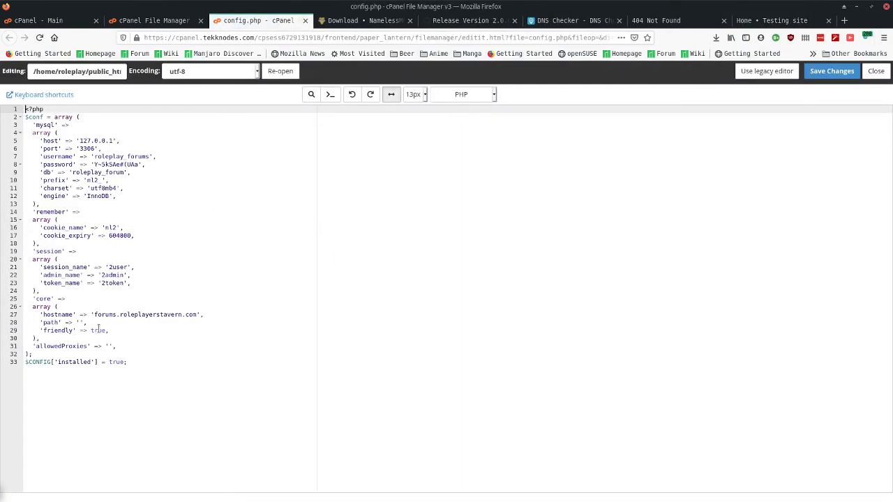
- Change the 'friendly' value from true to false and save config.php
double_click(99, 330)
type("false")
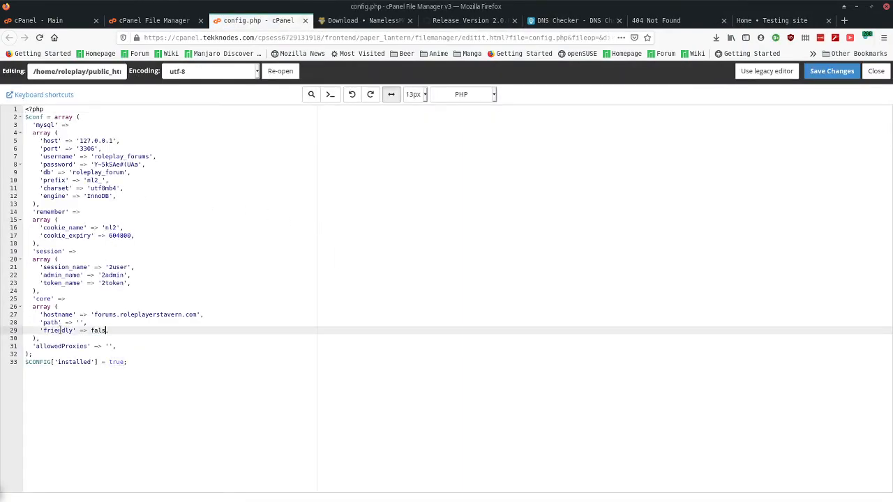
left_click(848, 72)
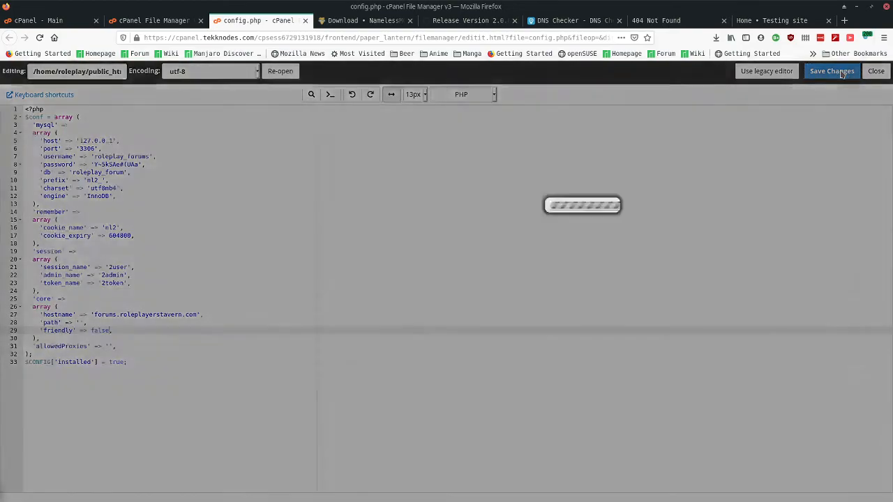
- Strip panel/ from the 404 tab's address, load the home page, and open StaffCP at index.php?route=/panel/
left_click(677, 20)
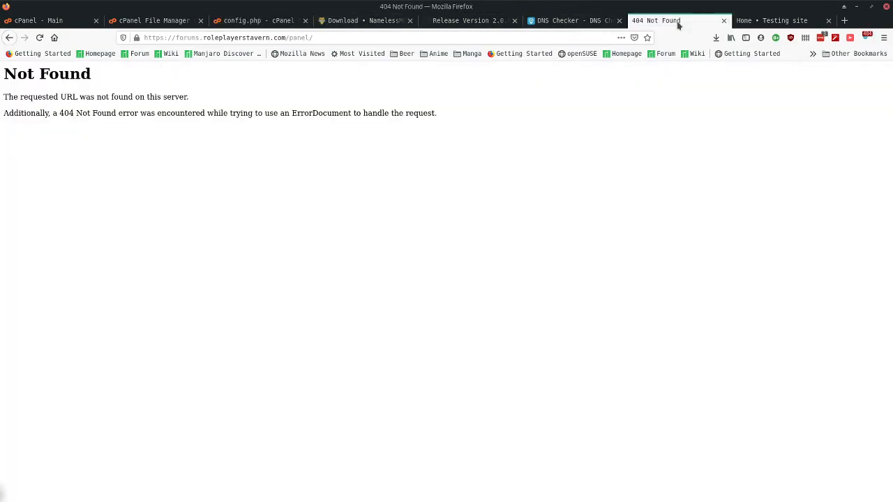
double_click(377, 38)
key("BackSpace")
key("Return")
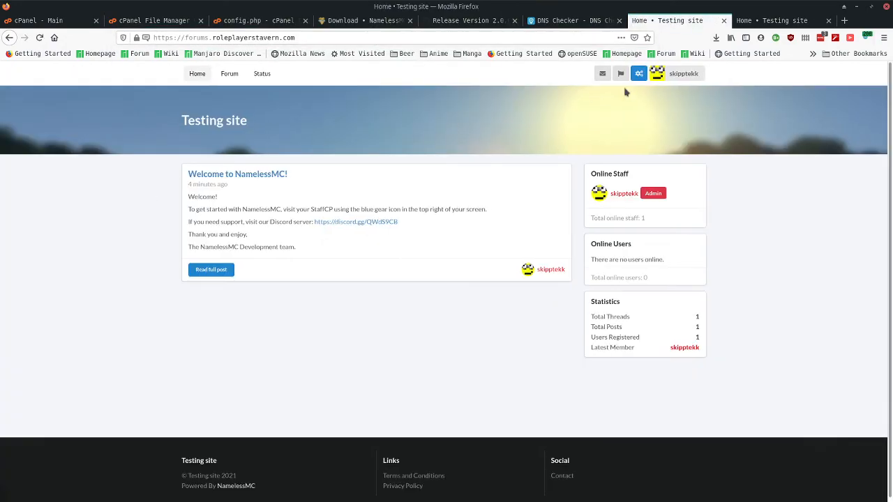
left_click(636, 75)
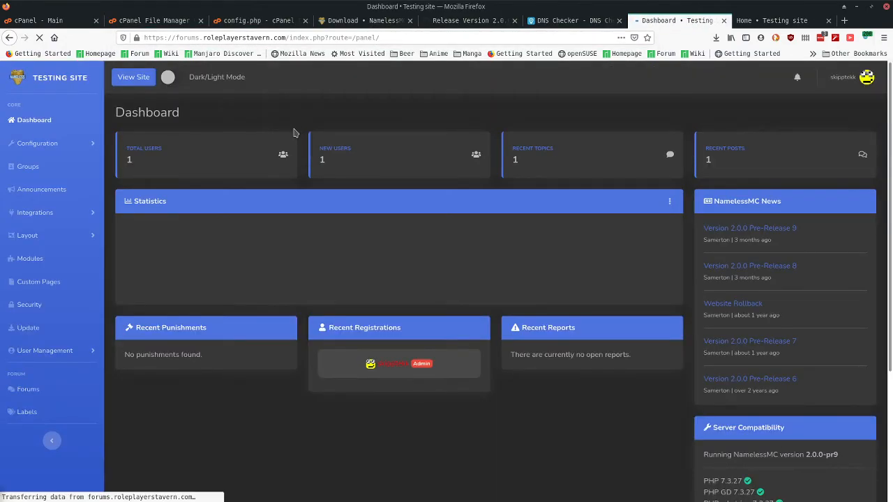
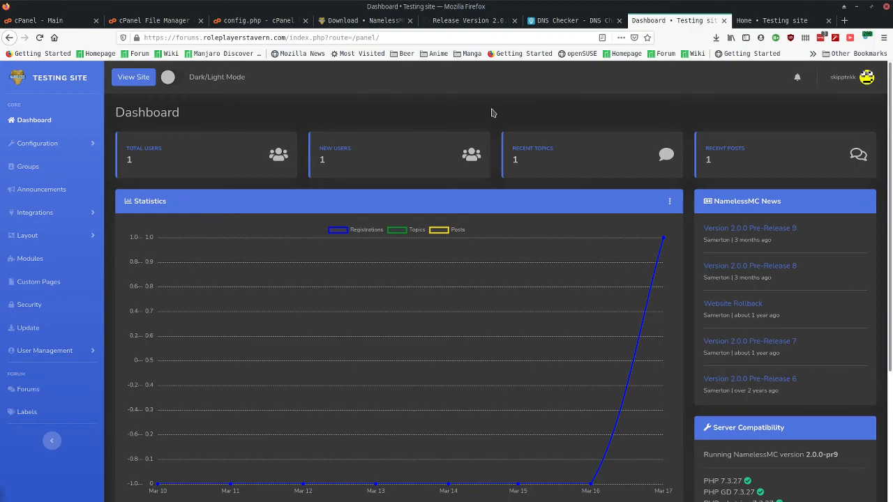
- Go from the cPanel main page to Domains > Subdomains
scroll(491, 113, "down", 5)
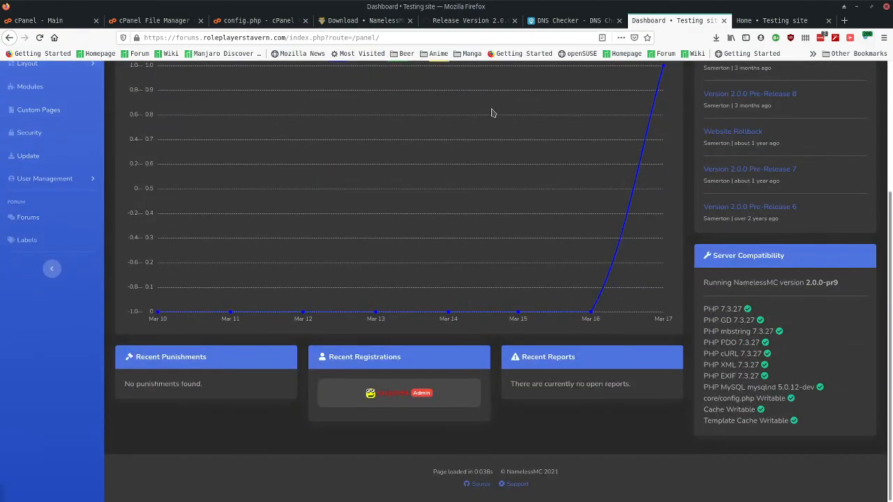
scroll(491, 113, "up", 5)
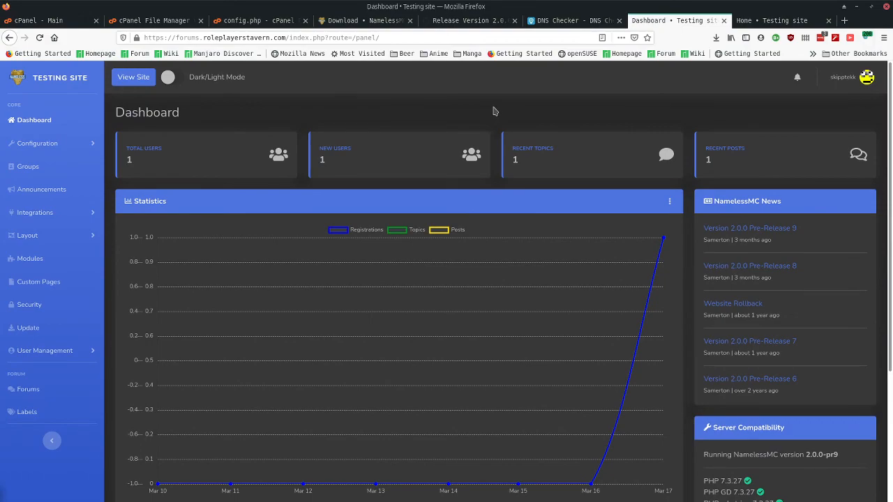
left_click(35, 20)
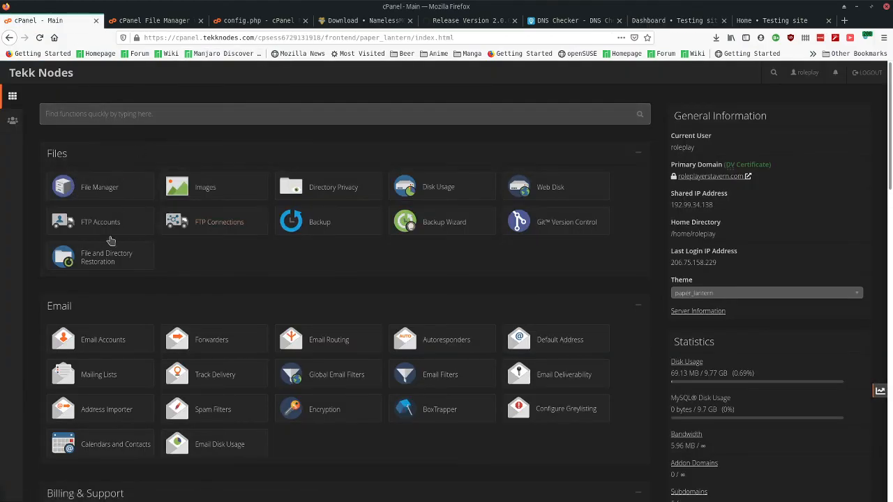
scroll(260, 338, "down", 5)
scroll(260, 338, "down", 6)
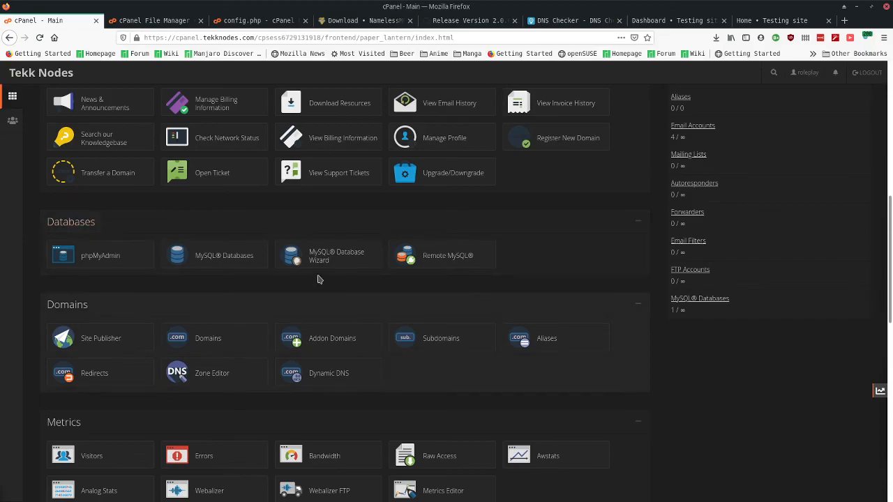
scroll(293, 404, "down", 4)
left_click(446, 183)
- Permanently delete the forums.roleplayerstavern.com subdomain, then go back to the forum dashboard tab
scroll(67, 288, "down", 2)
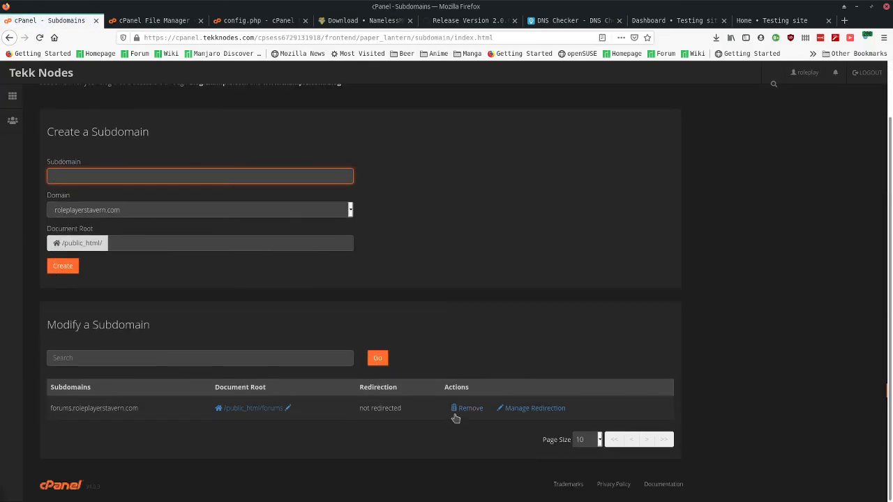
left_click(457, 408)
left_click(74, 154)
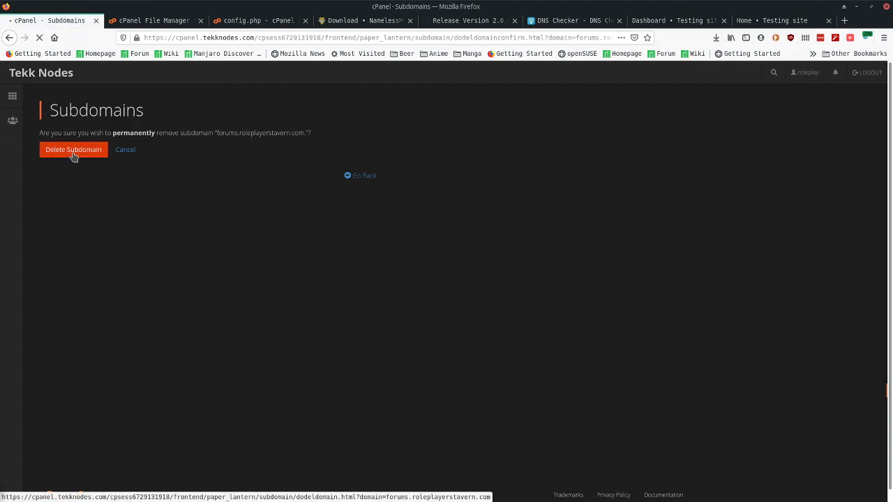
left_click(673, 20)
right_click(246, 117)
- Reload the dashboard, then load the forums subdomain root, which returns 503 Service Unavailable
left_click(328, 129)
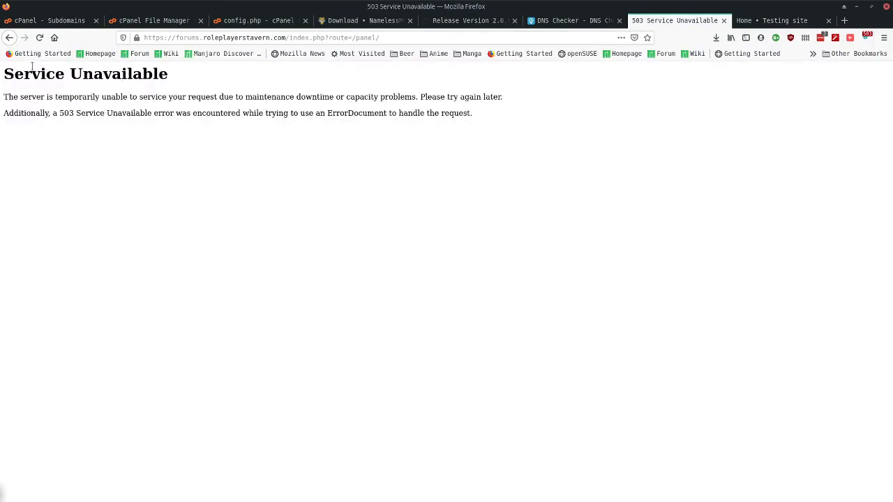
left_click_drag(46, 74, 193, 79)
left_click_drag(290, 38, 487, 36)
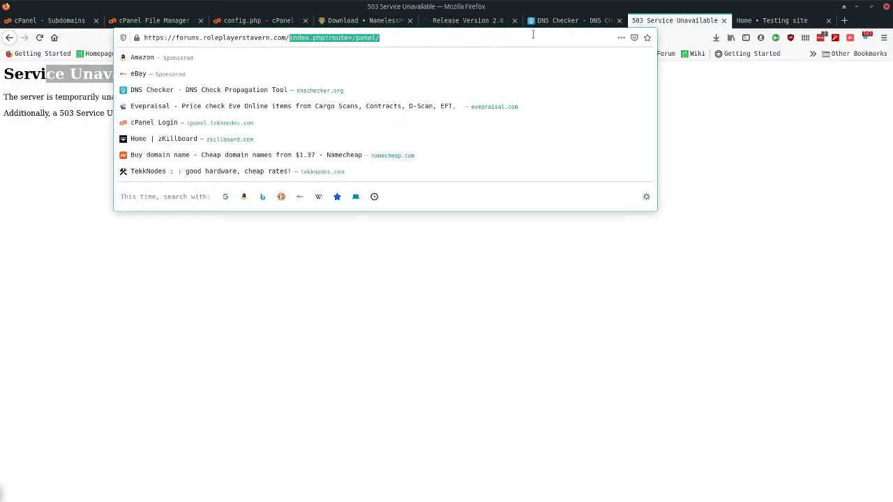
key("BackSpace")
key("Return")
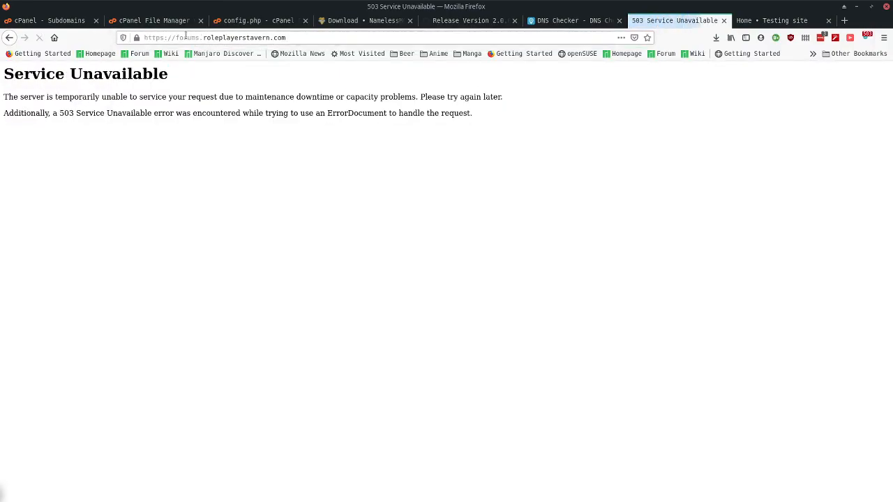
- Load roleplayerstavern.com's 'Work in progress' page, then close both site tabs to return to DNS Checker
left_click_drag(200, 37, 177, 38)
key("BackSpace")
key("Delete")
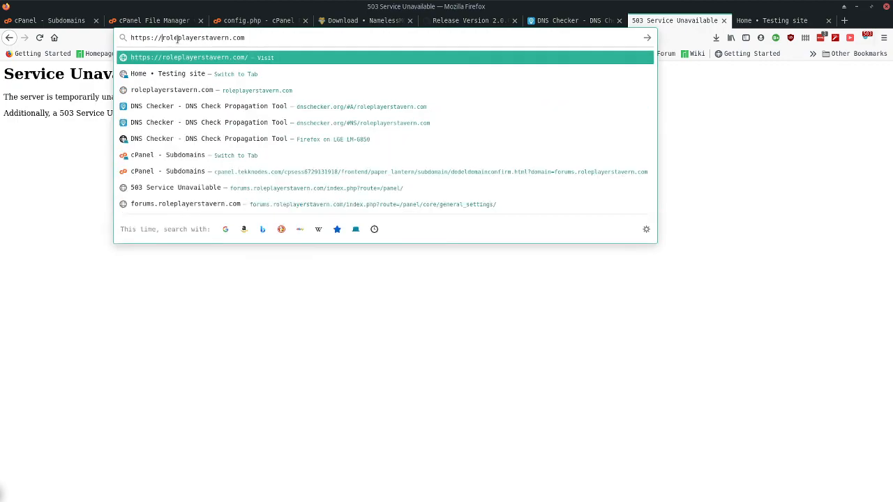
key("Return")
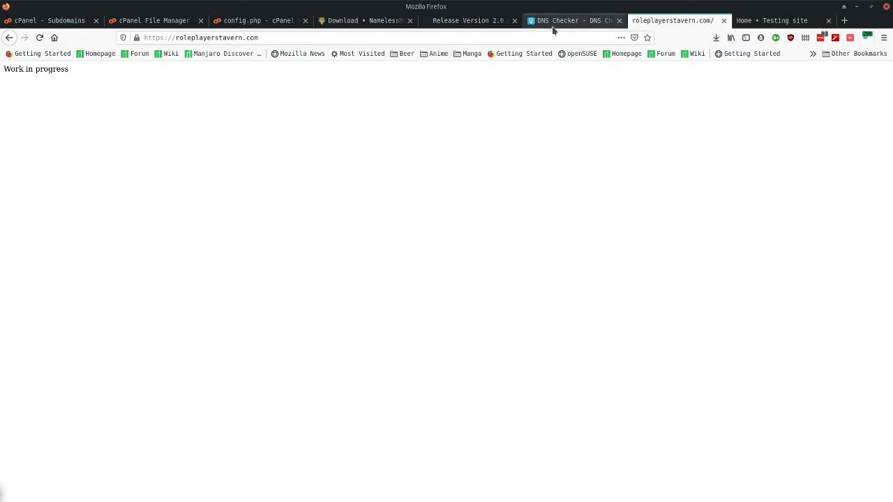
left_click(724, 21)
left_click(725, 21)
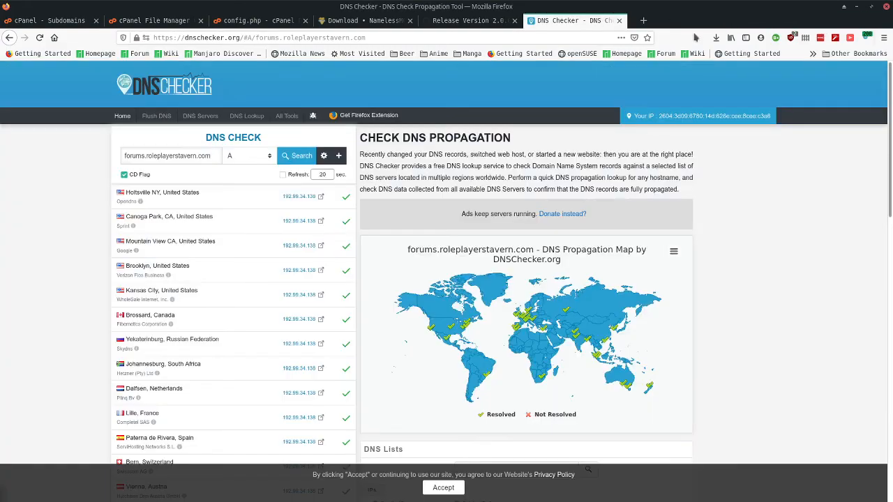